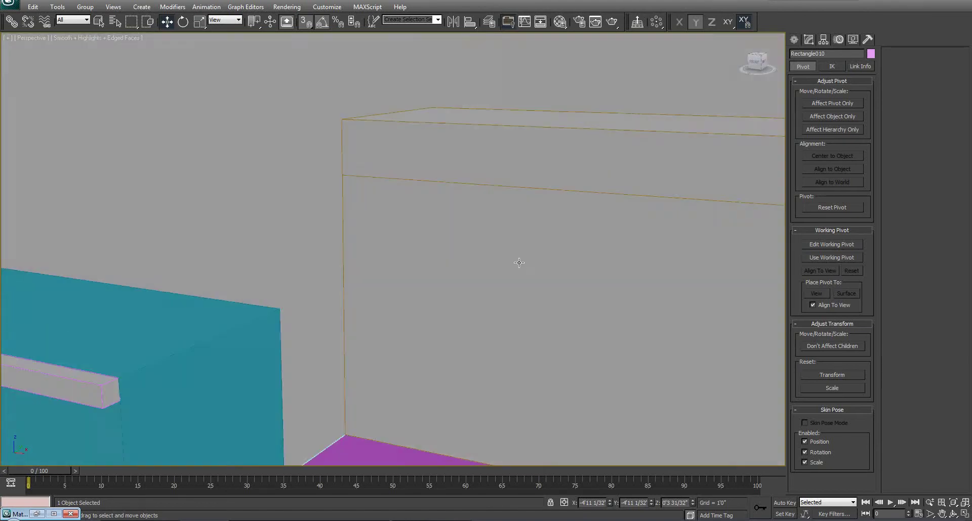
Select the thin slab on top of the teal cabinet and show it up close in the Front view.
scroll(513, 267, down, 7)
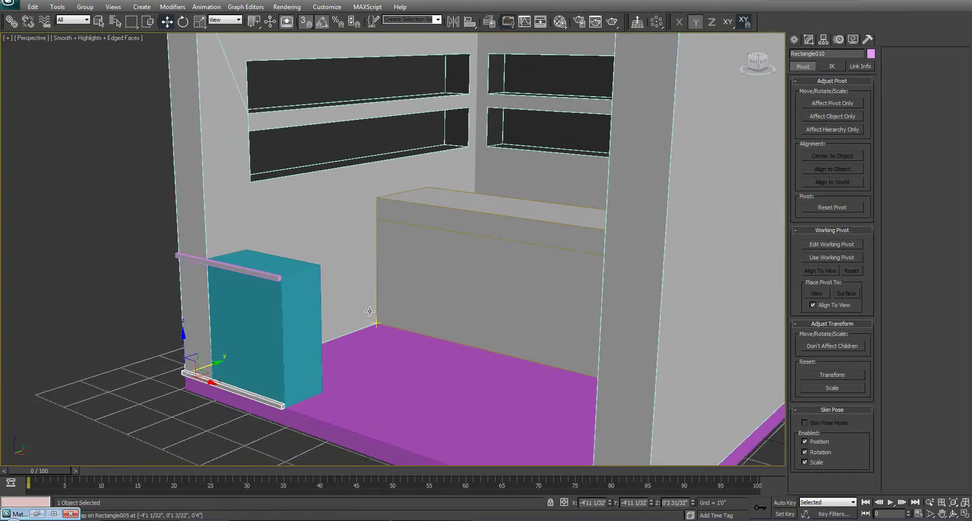
alt+middle_drag(488, 335, 410, 325)
scroll(408, 307, up, 5)
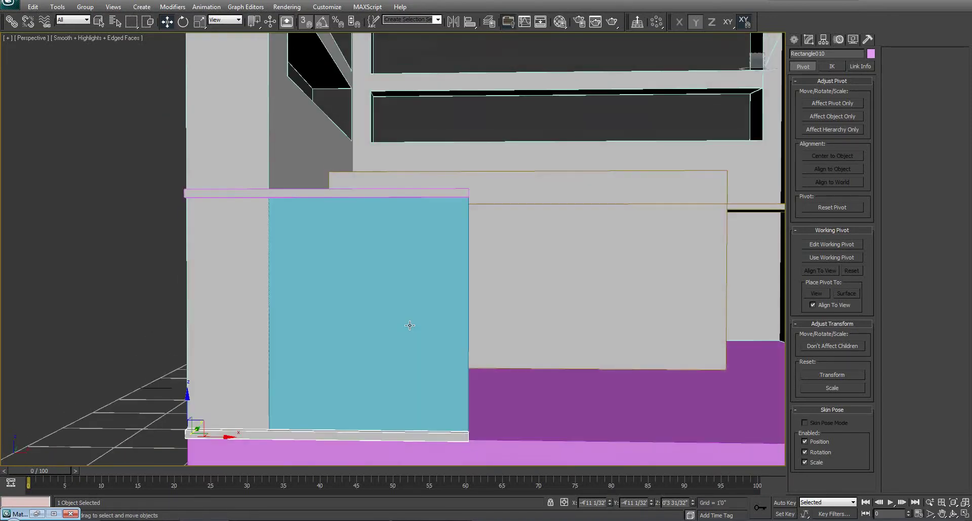
click(393, 192)
key(f)
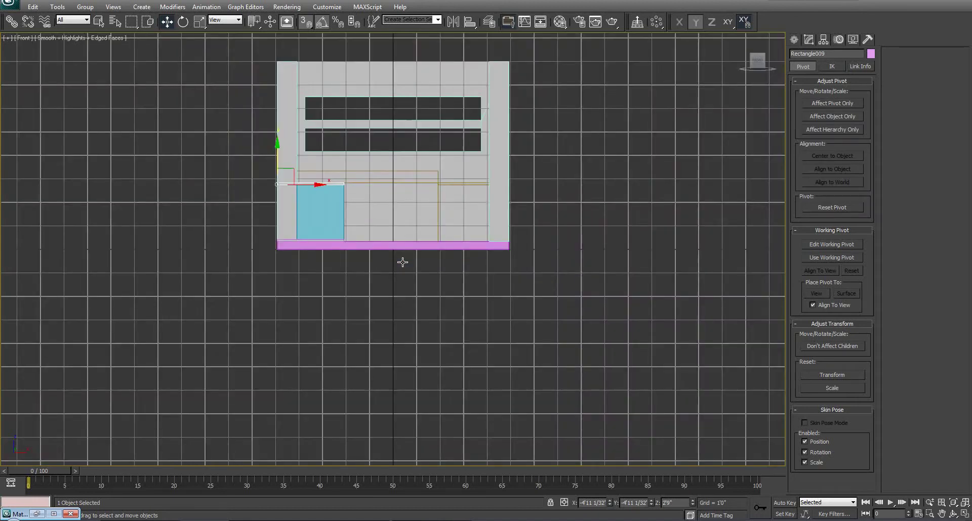
middle_drag(354, 268, 451, 296)
scroll(420, 276, up, 5)
middle_drag(414, 268, 418, 290)
scroll(413, 288, up, 4)
middle_drag(259, 138, 265, 173)
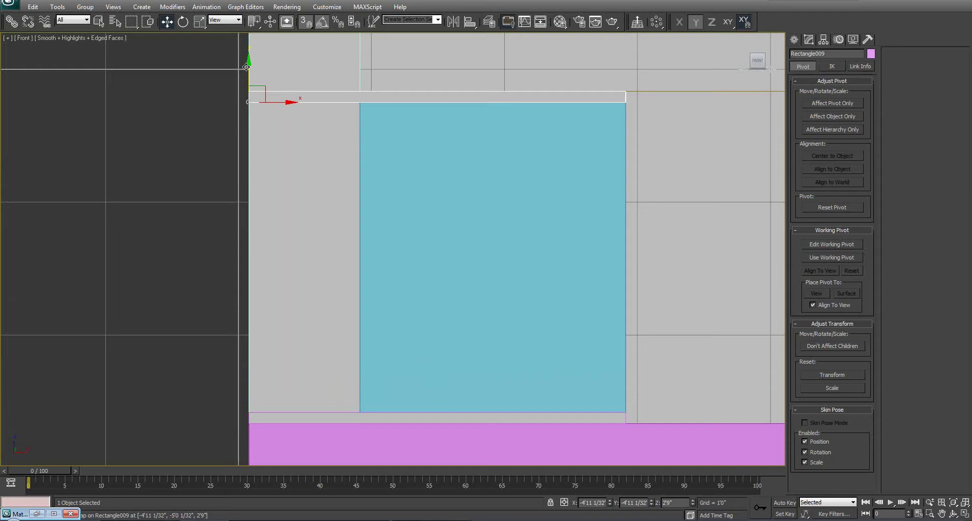
Clone the cabinet's top slab downward as two instances spaced about 9 inches apart.
shift+drag(248, 102, 254, 201)
click(512, 263)
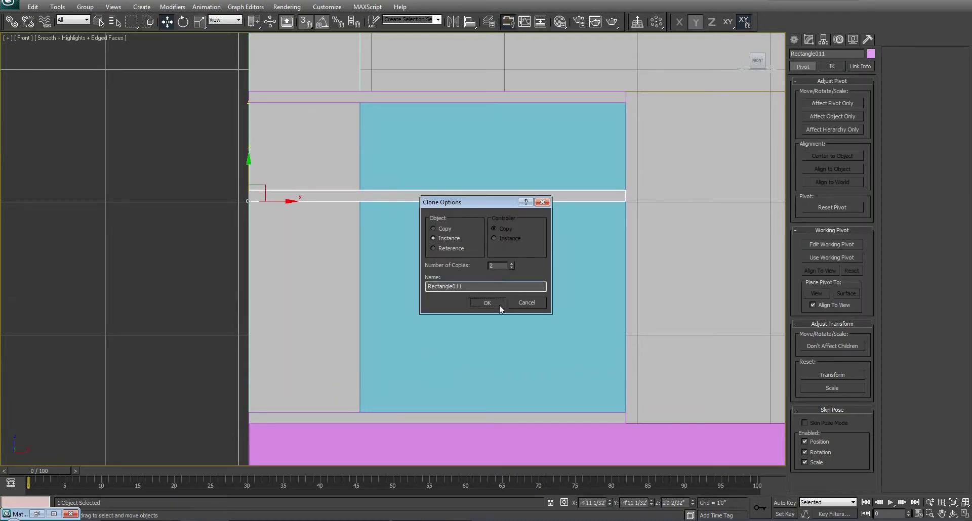
click(486, 303)
Lower the two middle slab copies slightly together, and delete both of them.
middle_drag(408, 293, 373, 265)
scroll(373, 264, down, 3)
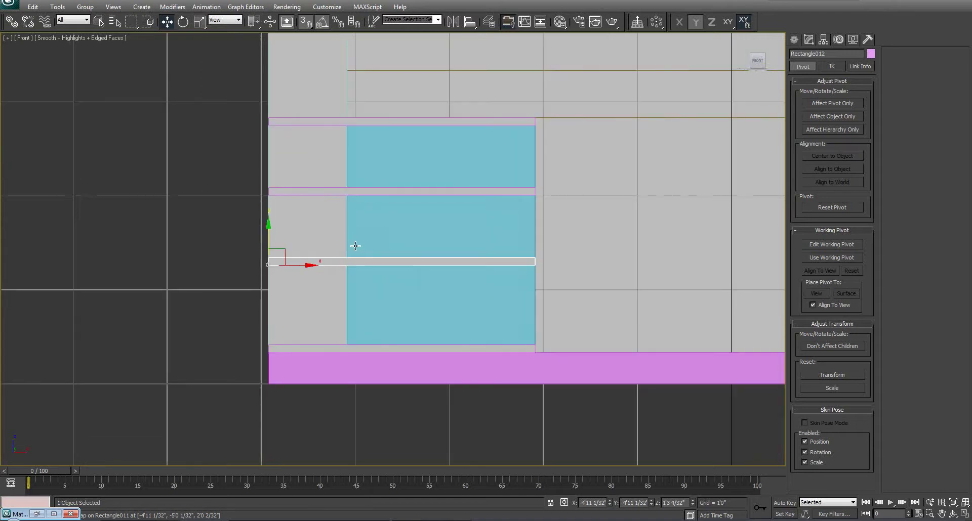
ctrl+click(303, 195)
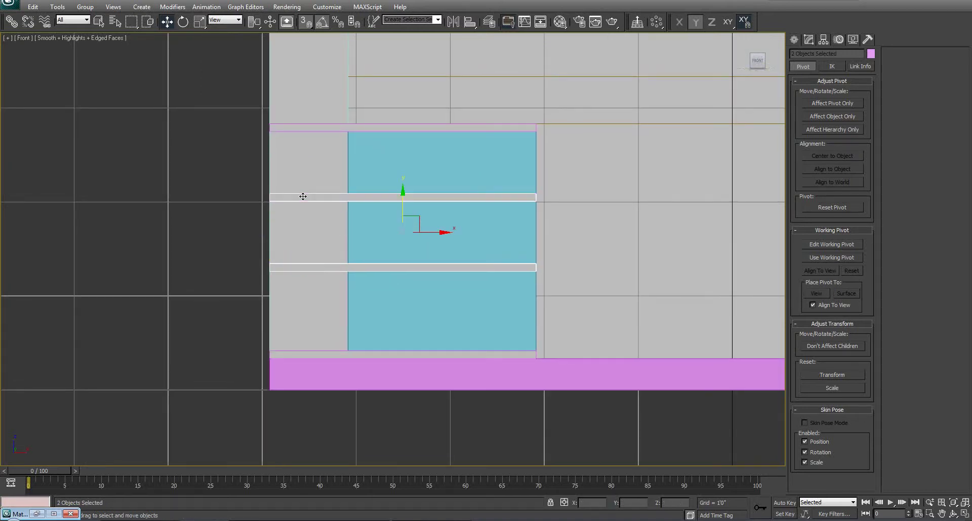
mouse_move(401, 195)
mouse_down()
mouse_move(402, 156)
mouse_move(404, 205)
mouse_up()
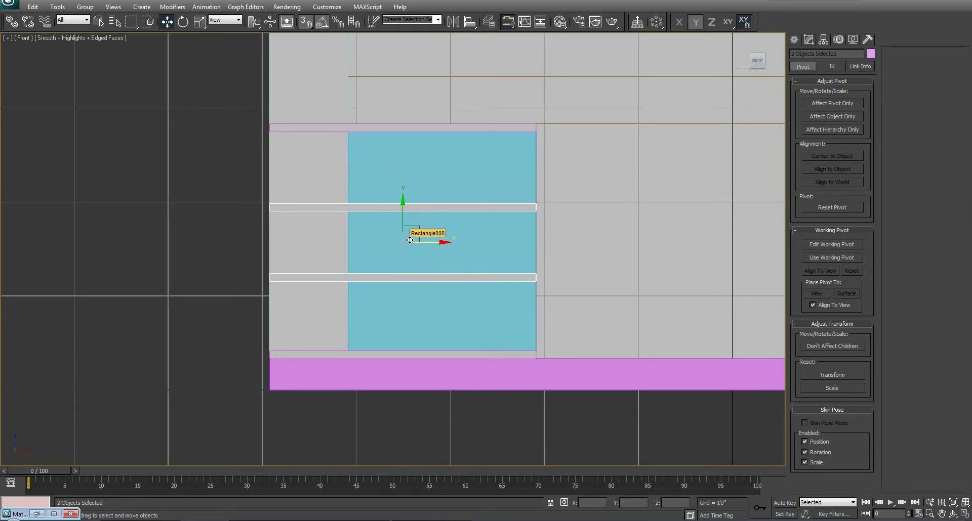
key(Delete)
Clone the top slab once, placing the copy about 9 inches below it.
click(282, 125)
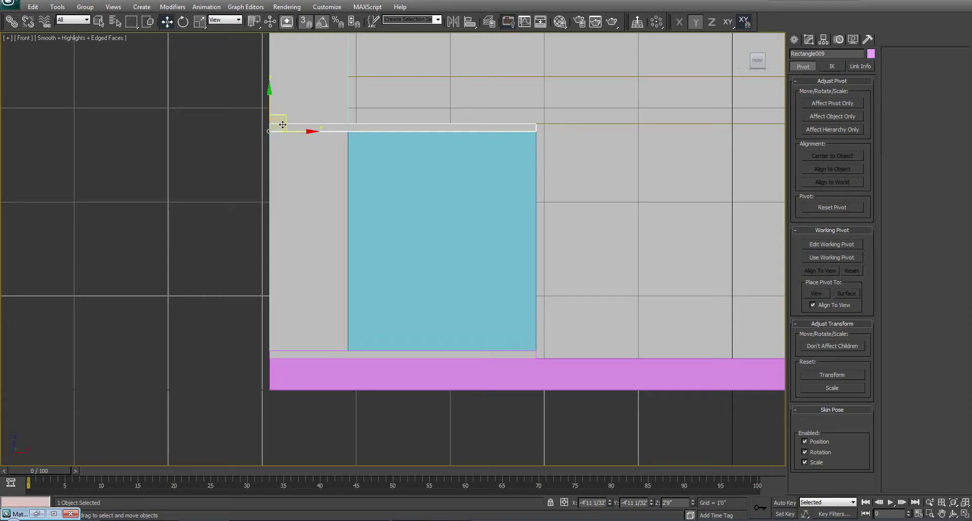
shift+drag(282, 124, 272, 201)
click(486, 302)
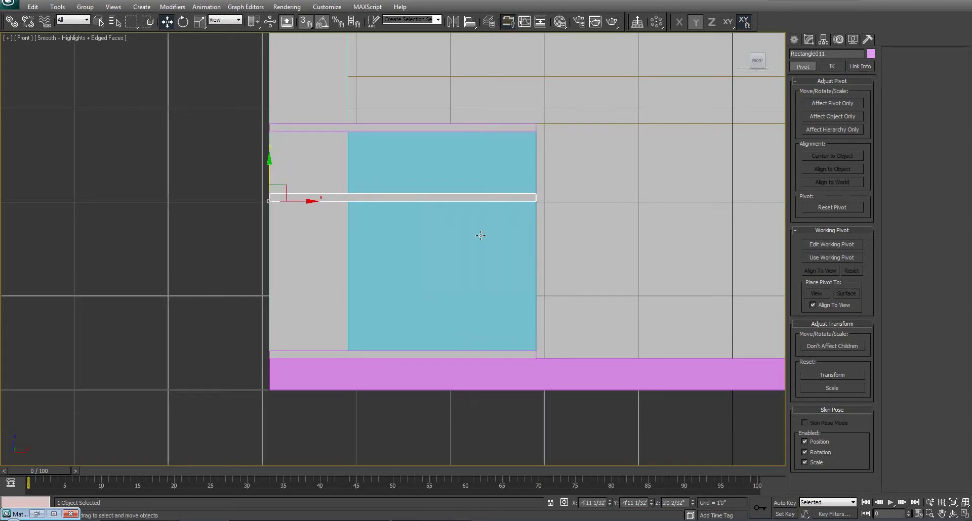
Convert the slab copy to Editable Poly and shorten it by moving its right-end vertices to around the middle of the cabinet.
middle_drag(780, 174, 744, 189)
click(811, 41)
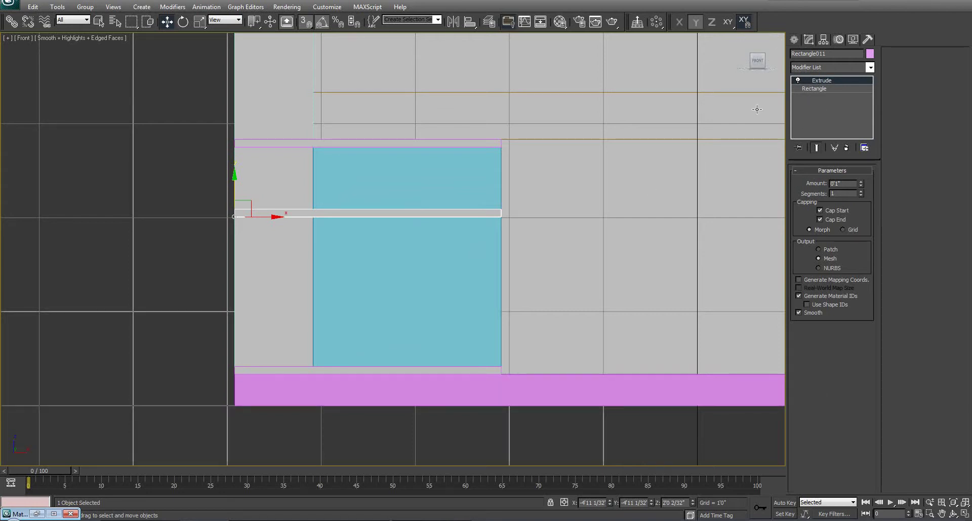
right_click(470, 218)
mouse_move(511, 307)
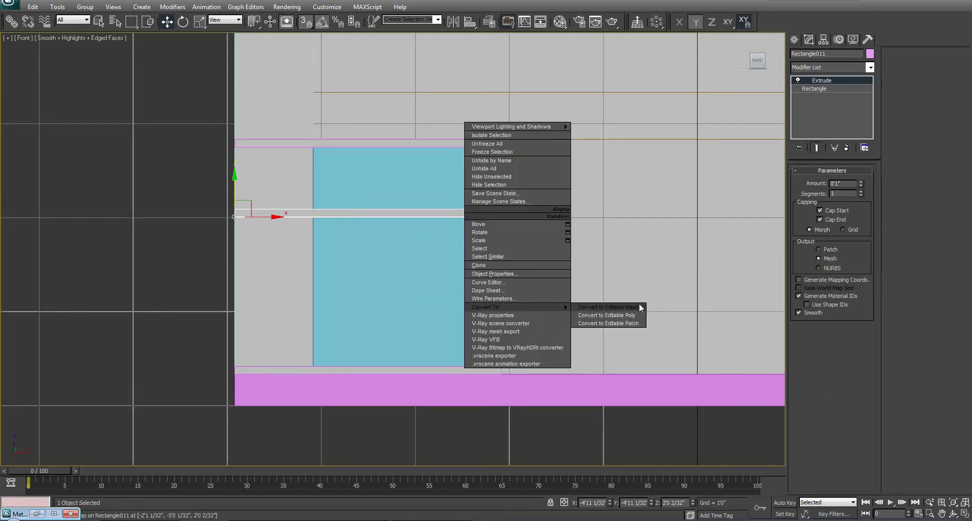
click(633, 315)
click(806, 182)
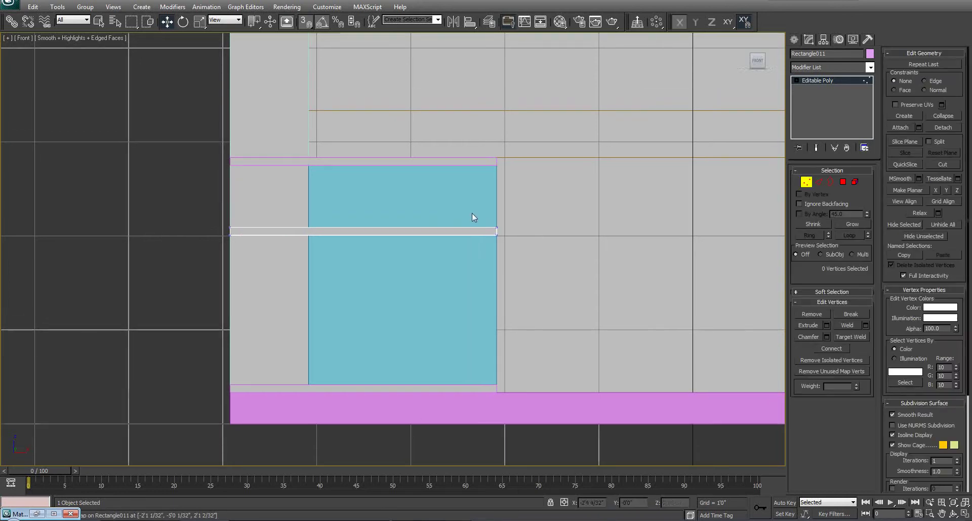
drag(471, 213, 414, 237)
With snapping on, draw a 2'5" by 2'0" rectangle spline over the teal cabinet front, from the top slab's underside to the floor.
right_click(561, 163)
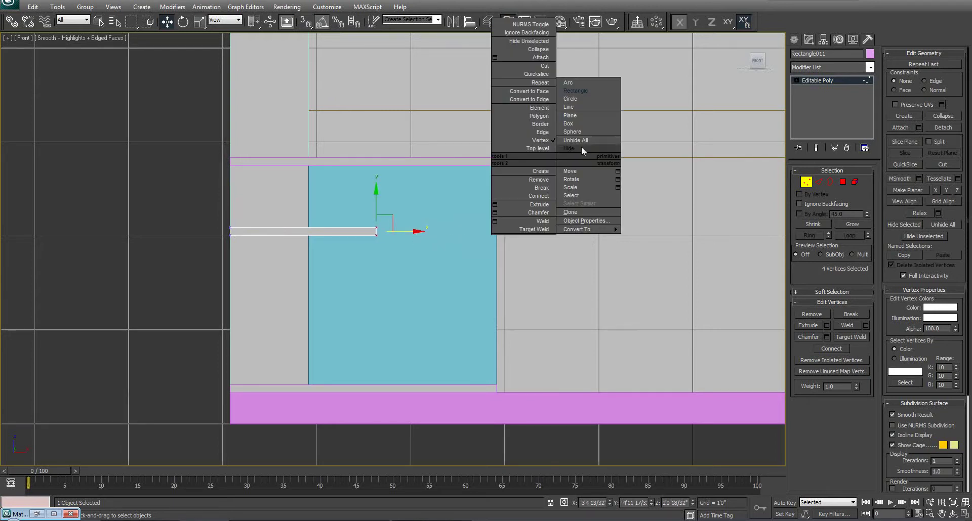
click(591, 89)
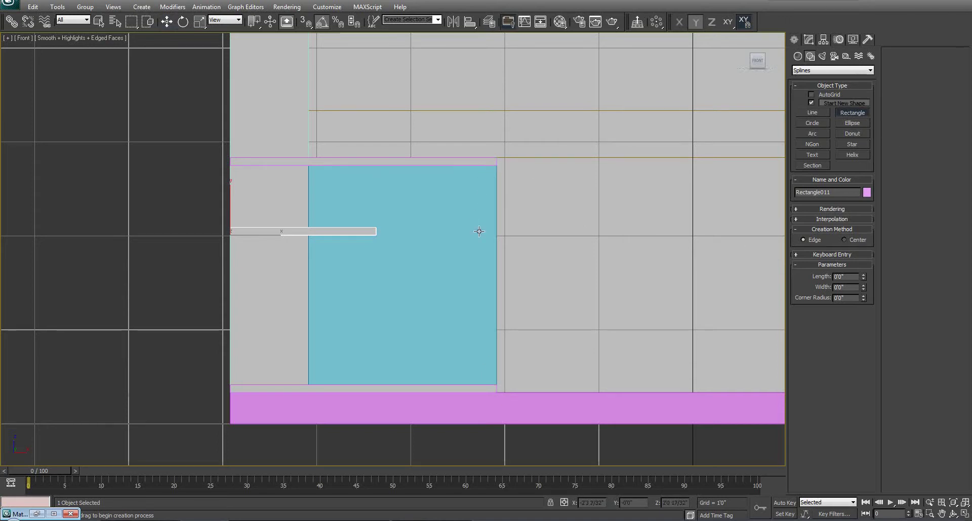
middle_drag(475, 222, 397, 193)
scroll(496, 258, up, 2)
scroll(400, 193, down, 2)
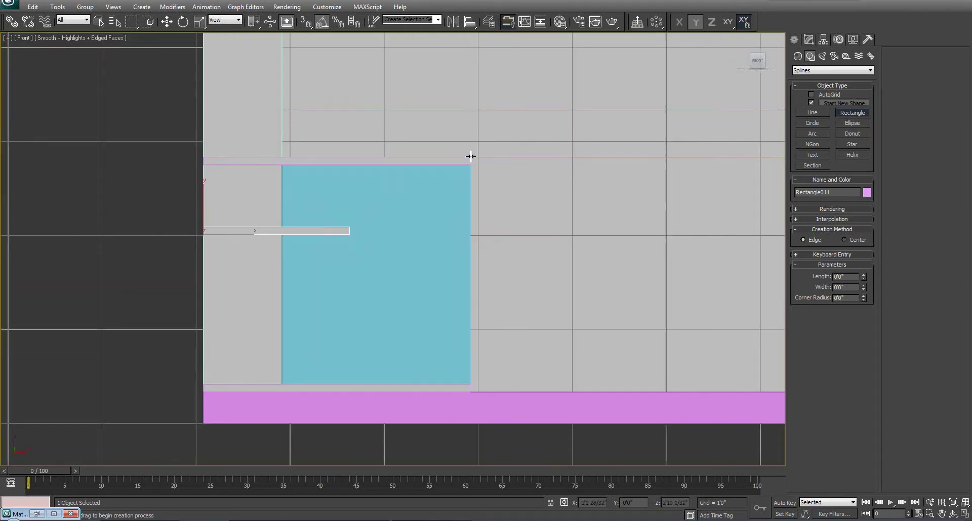
click(305, 22)
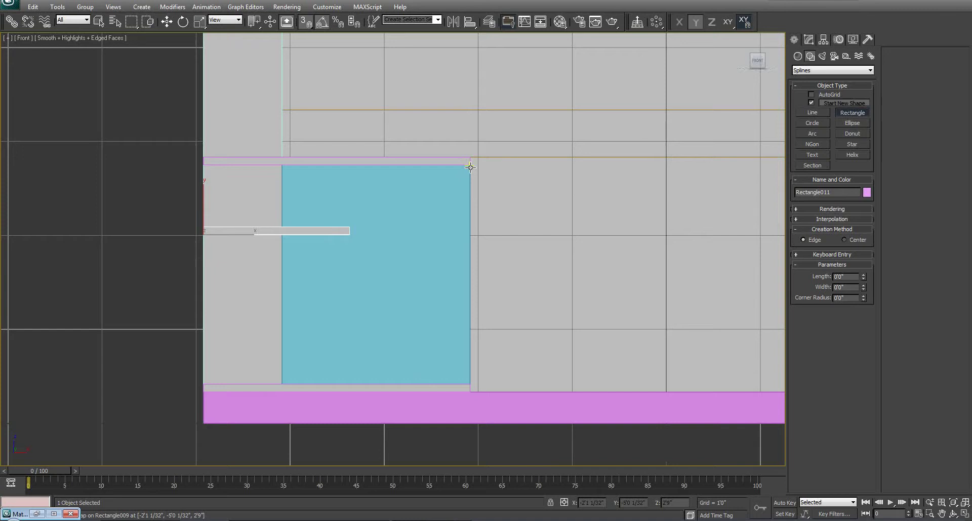
drag(470, 164, 281, 392)
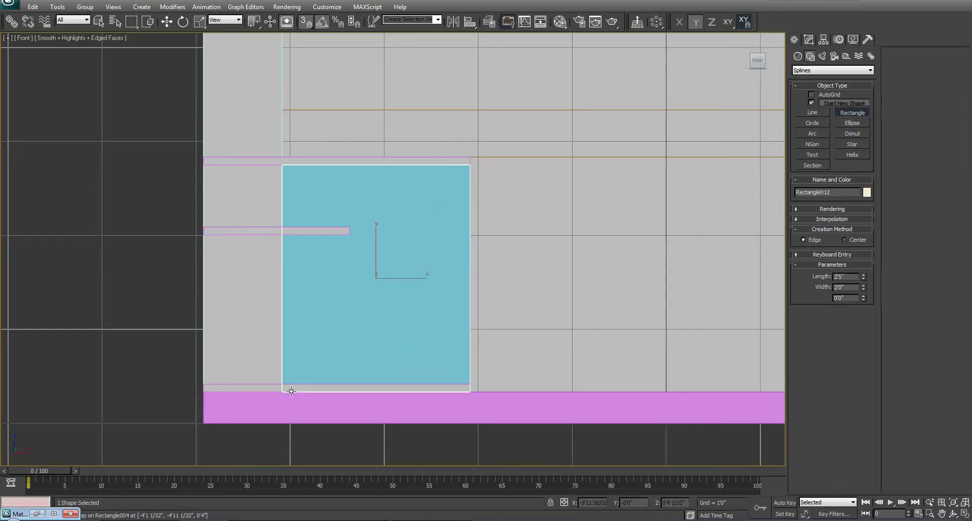
Convert the new rectangle over the cabinet front to an Editable Spline.
middle_drag(490, 240, 549, 212)
key(w)
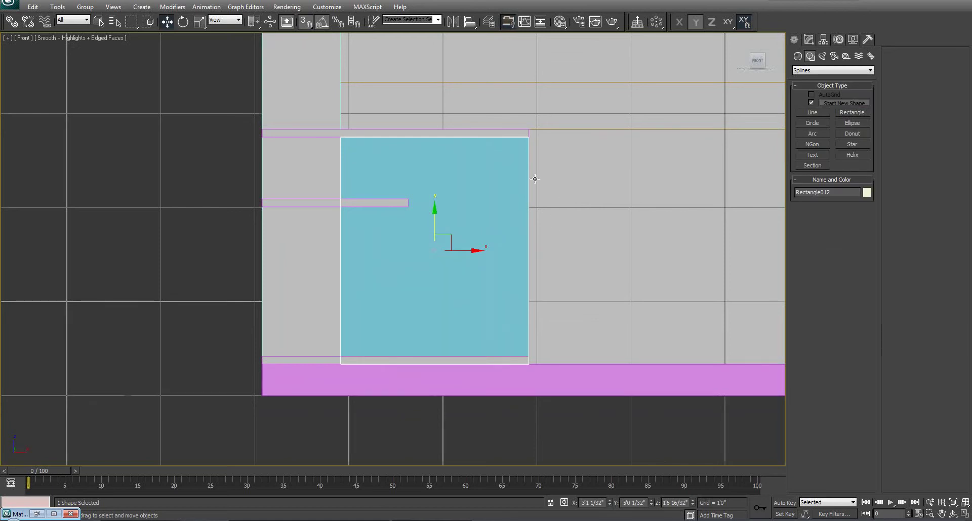
middle_drag(400, 208, 380, 203)
right_click(326, 183)
mouse_move(364, 277)
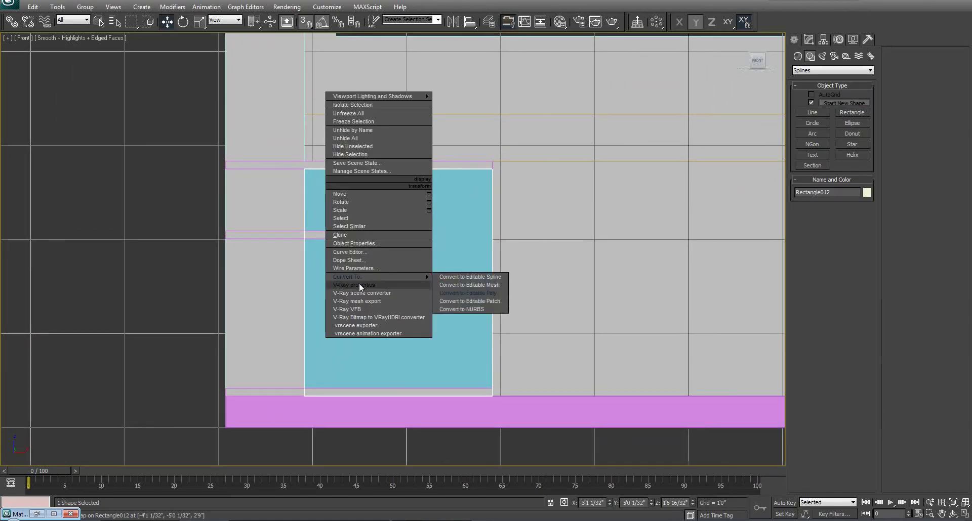
click(489, 277)
middle_drag(711, 188, 697, 195)
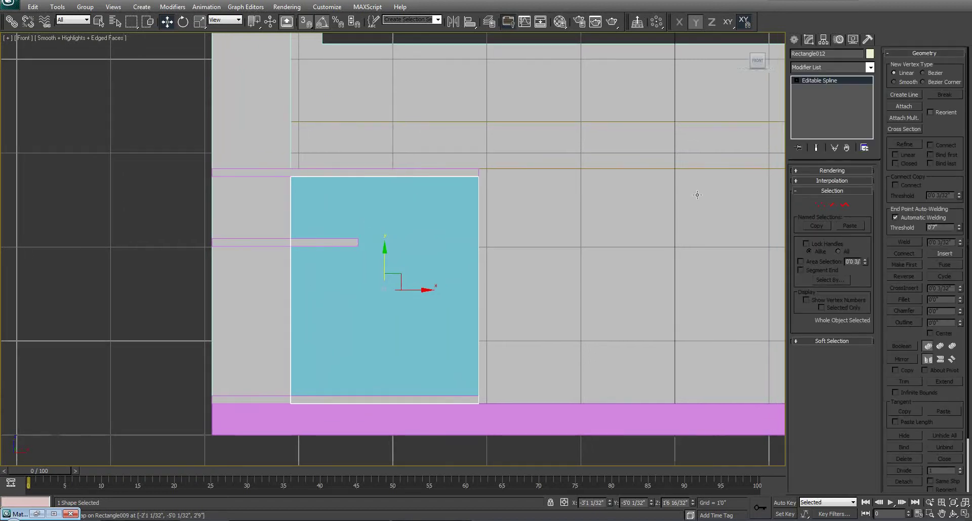
Change all four vertices of the spline to the Corner type.
click(820, 204)
drag(252, 134, 591, 431)
right_click(407, 214)
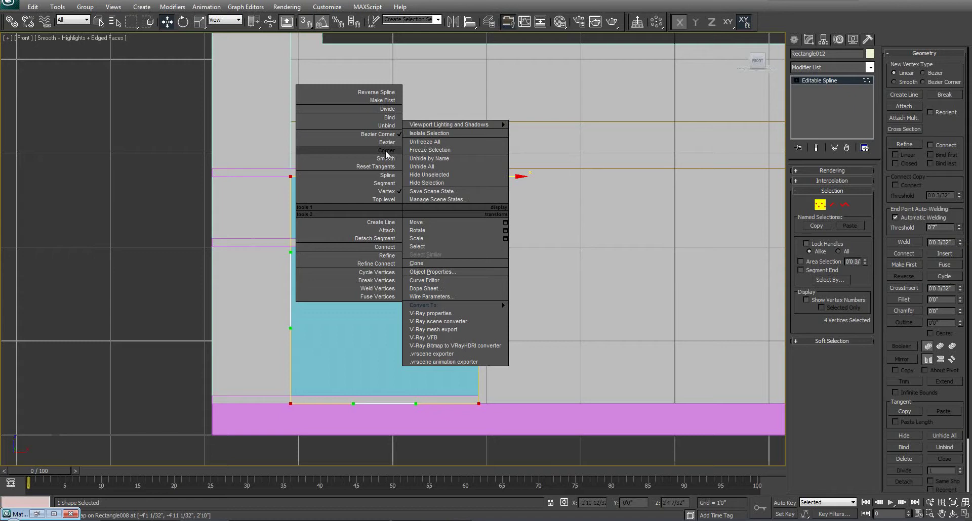
click(388, 135)
Delete the spline's upper-left vertex to make a triangle with a diagonal edge across the cabinet front, and leave vertex editing.
middle_drag(415, 208, 435, 202)
drag(296, 162, 326, 188)
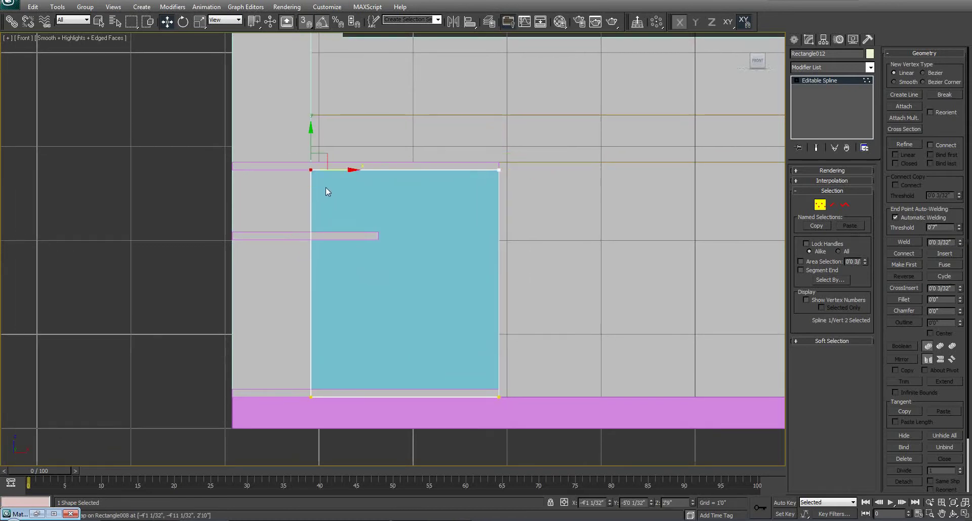
key(Delete)
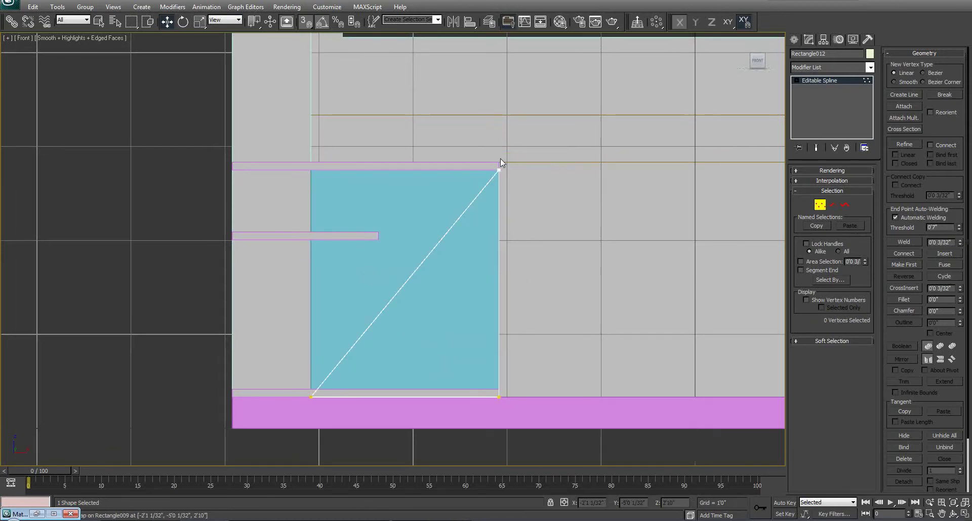
middle_drag(401, 265, 449, 265)
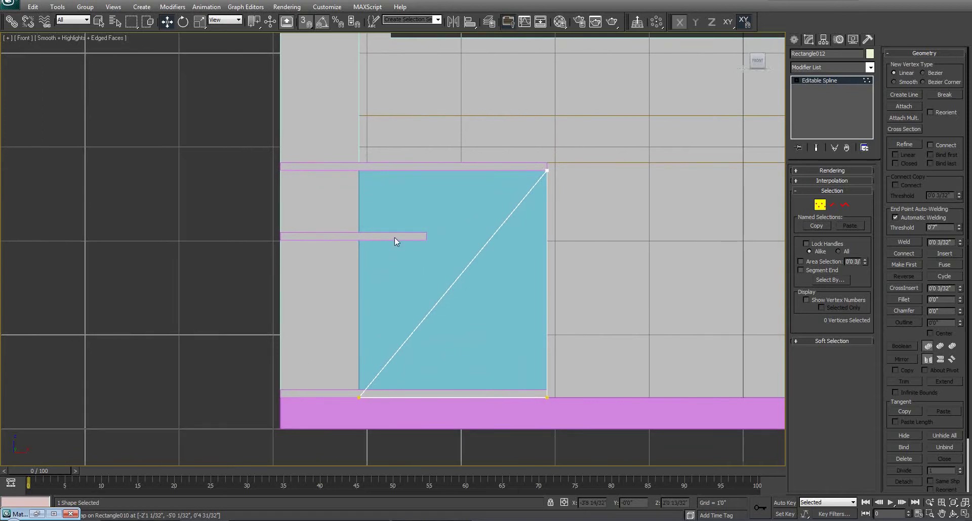
key(1)
Delete the shortened slab copy in the middle of the cabinet.
click(423, 236)
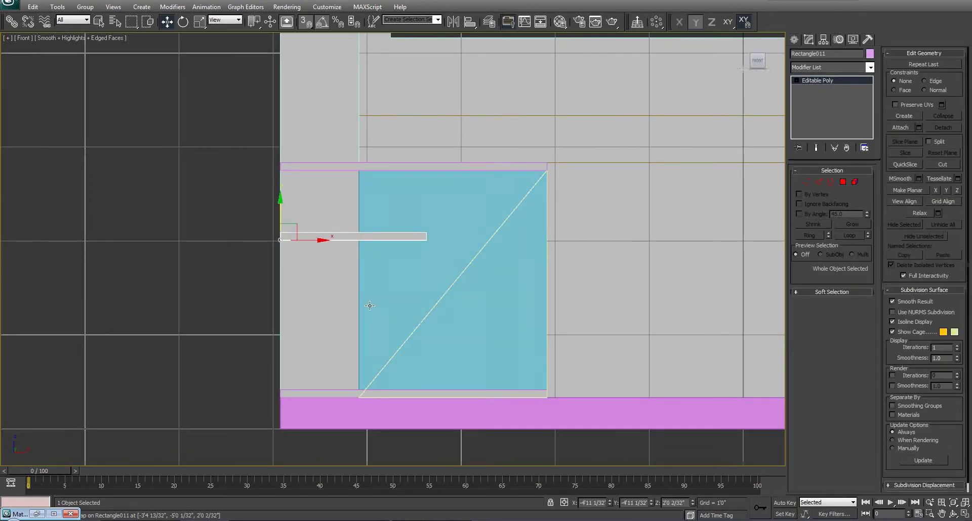
middle_drag(374, 261, 438, 259)
scroll(420, 254, up, 2)
scroll(423, 255, down, 3)
scroll(428, 257, up, 1)
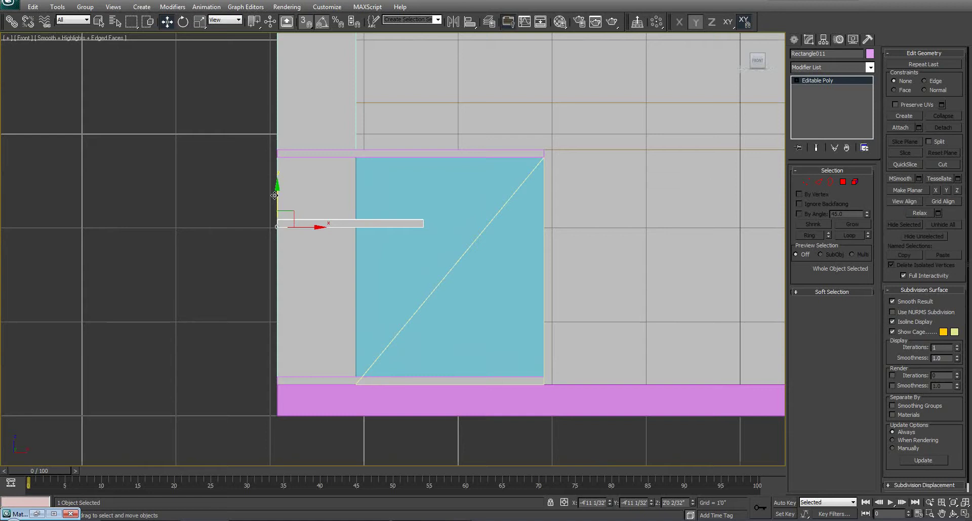
click(336, 175)
Start an Array of the cabinet's top slab with live preview on, keeping the dialog clear of the cabinet.
click(334, 154)
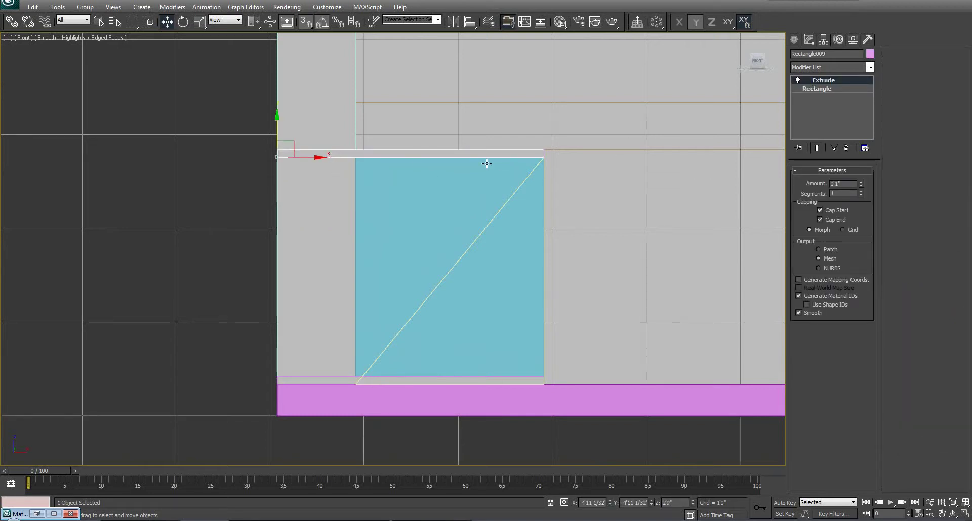
click(658, 24)
click(660, 41)
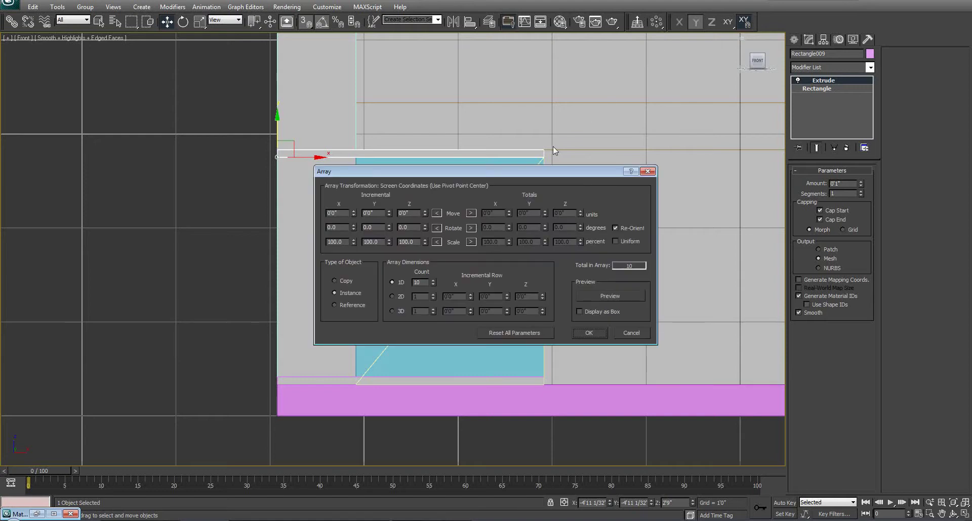
drag(553, 150, 855, 70)
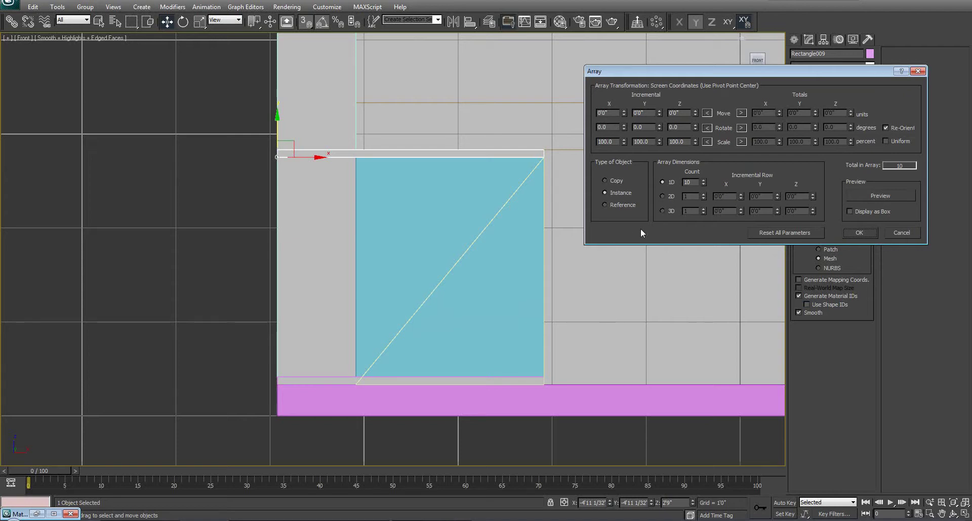
click(877, 197)
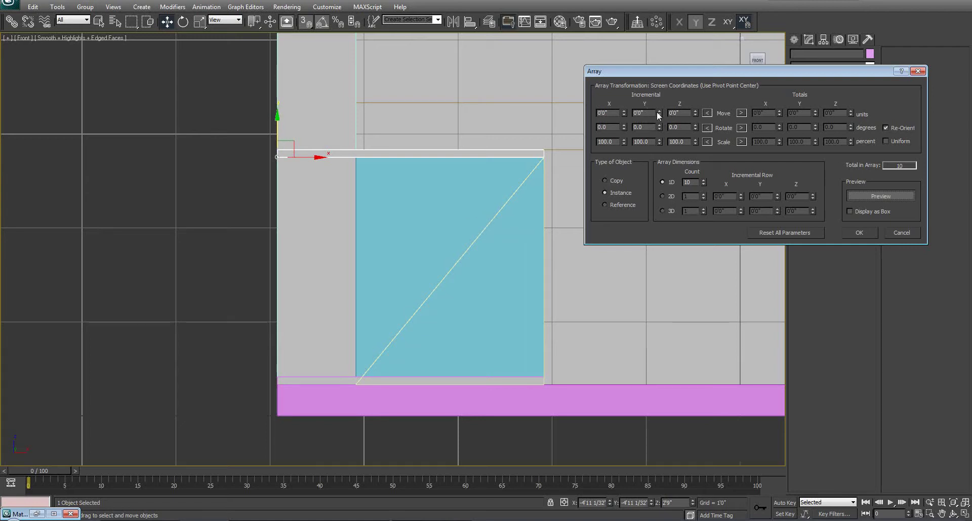
Set the array's incremental Y move to -0'7" so the slab copies step down the cabinet.
drag(657, 111, 662, 117)
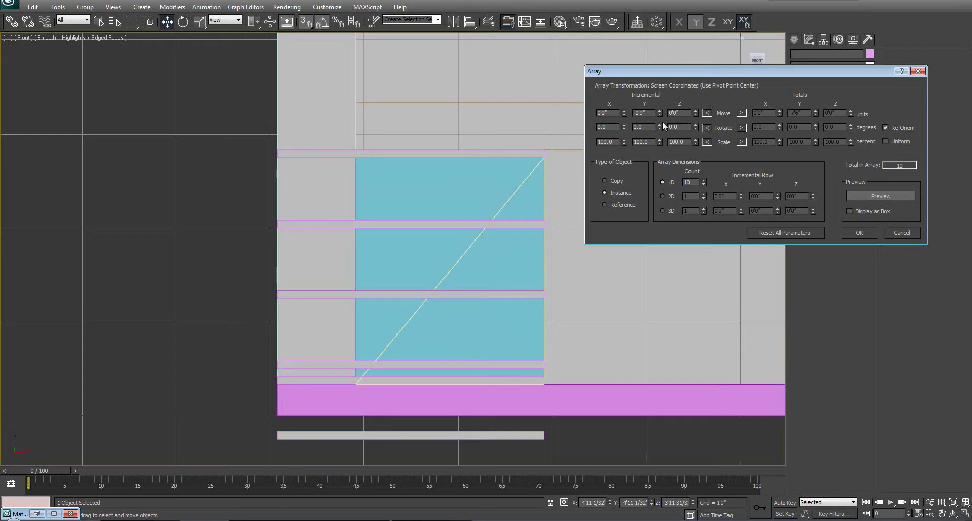
click(660, 110)
click(658, 115)
click(658, 116)
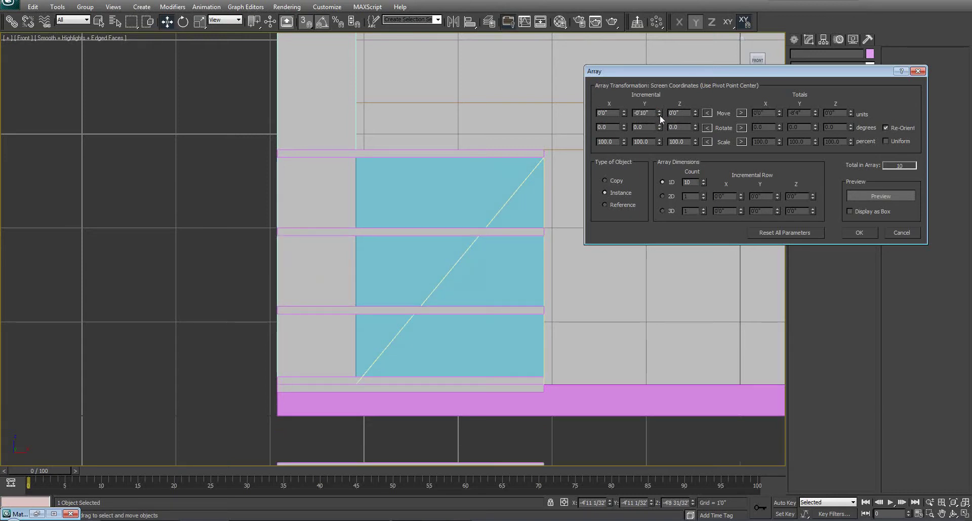
click(660, 110)
click(660, 110)
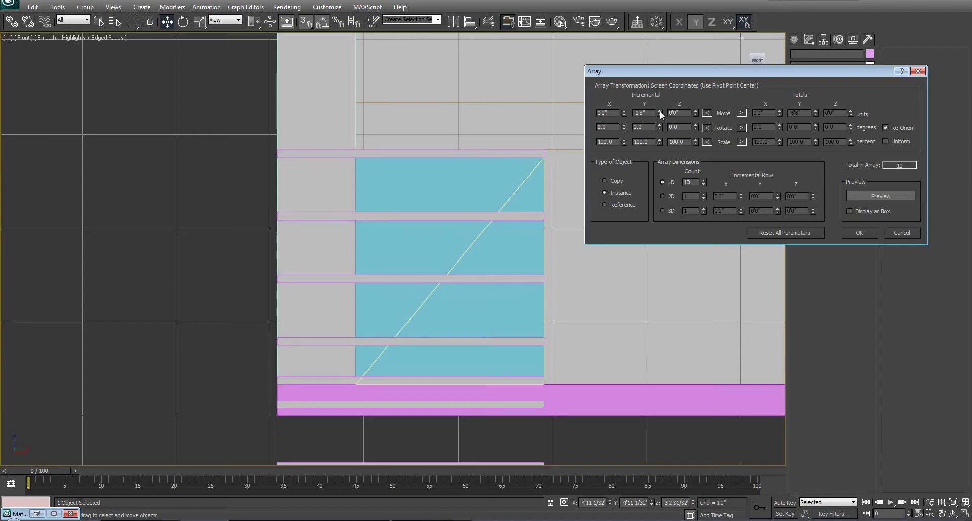
click(660, 111)
click(660, 111)
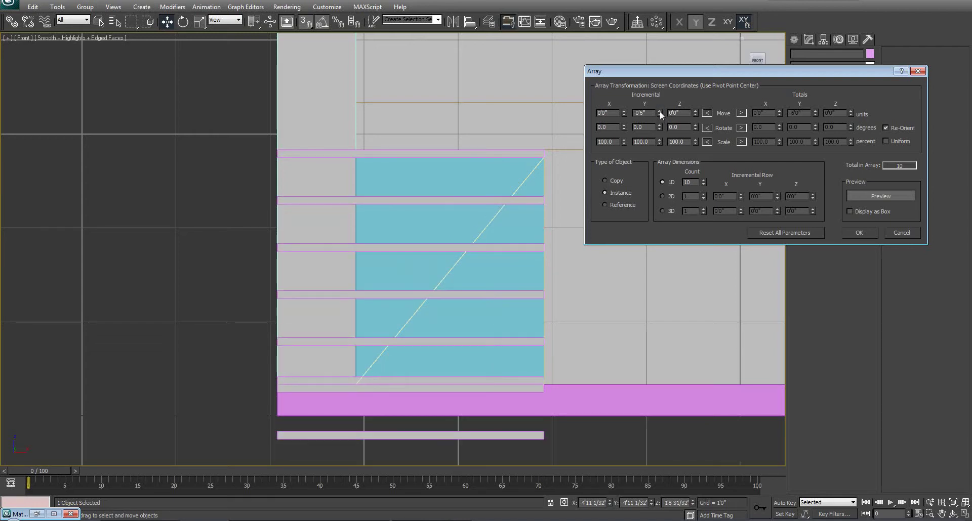
click(659, 115)
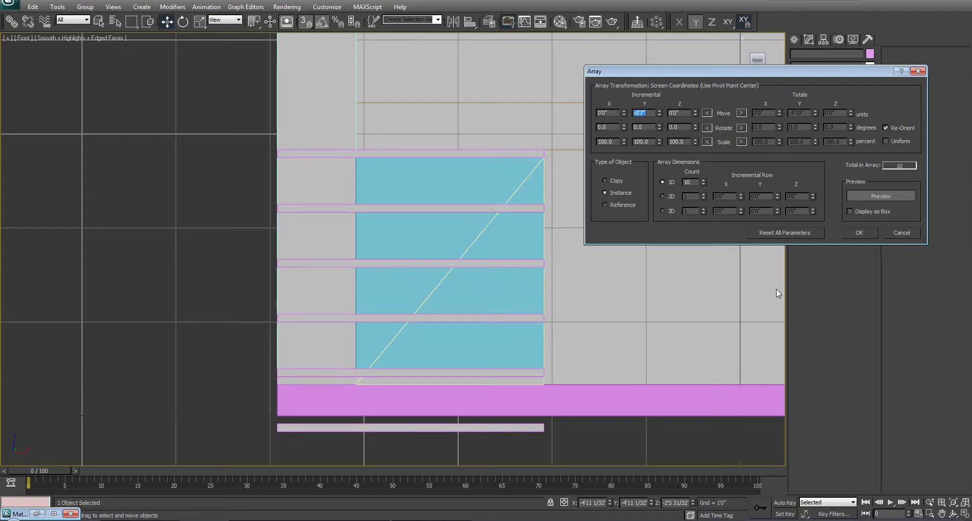
Set the array's 1D count to 4 and create the instanced slab copies.
click(703, 184)
click(703, 185)
click(704, 185)
click(704, 184)
click(703, 185)
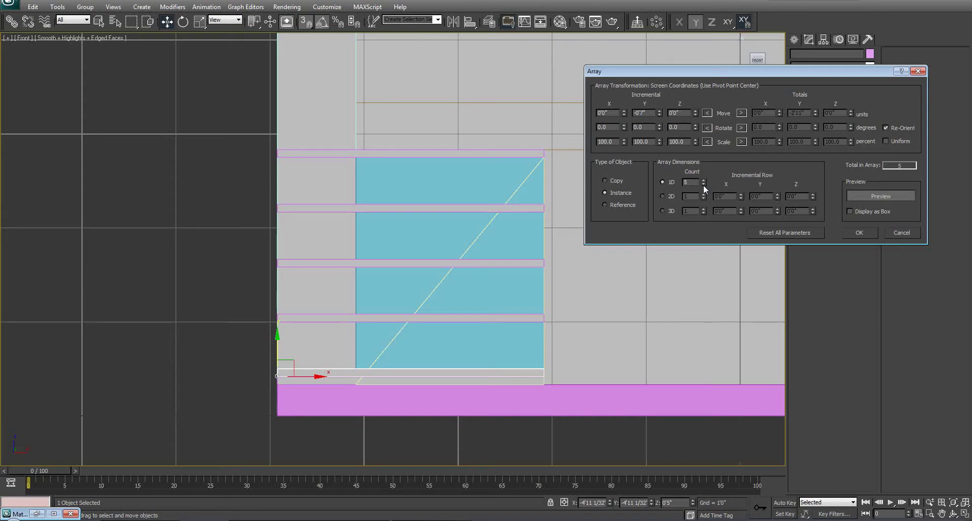
click(703, 184)
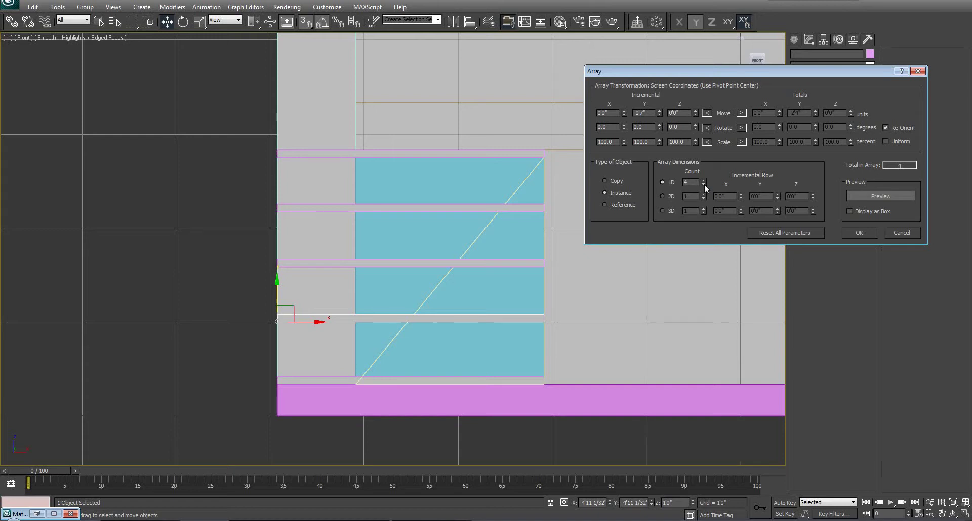
click(859, 232)
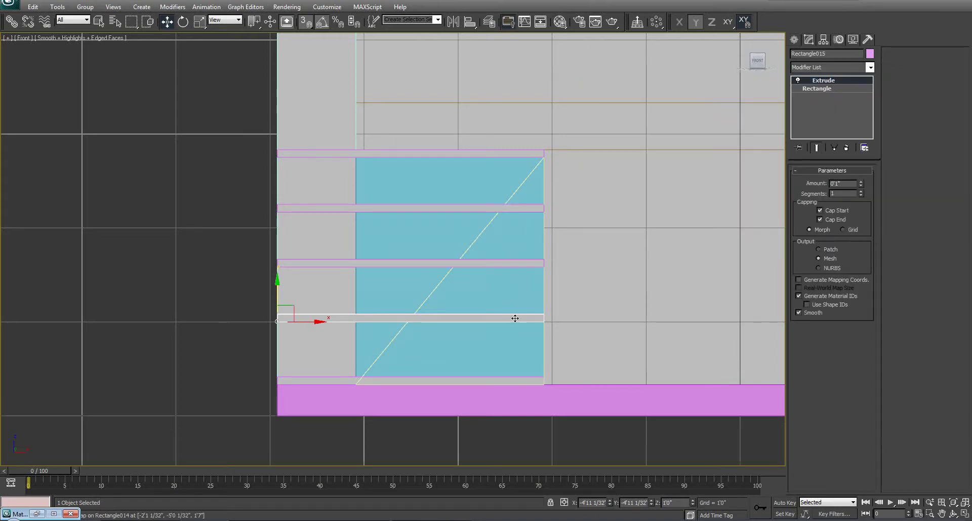
Select the three arrayed slabs below the cabinet top and convert them to Editable Poly.
click(306, 207)
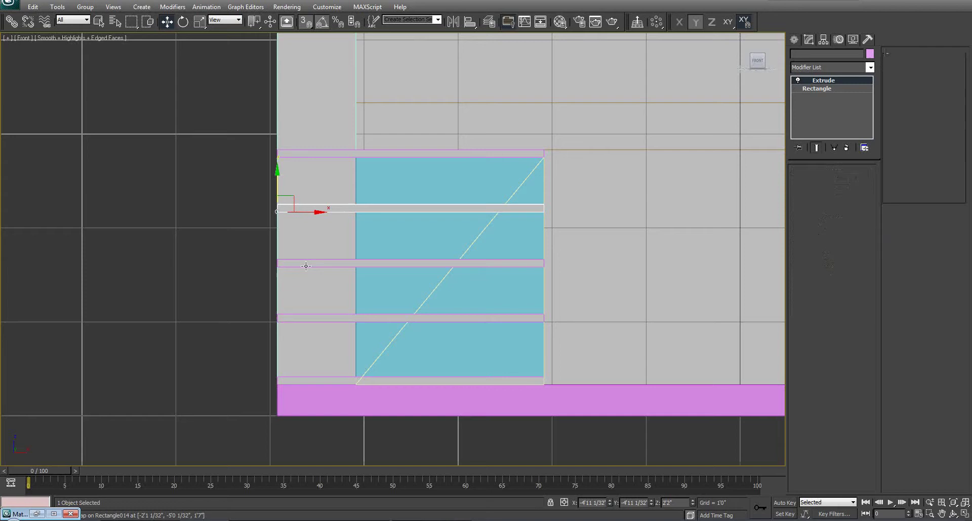
ctrl+click(305, 264)
ctrl+click(307, 319)
right_click(358, 262)
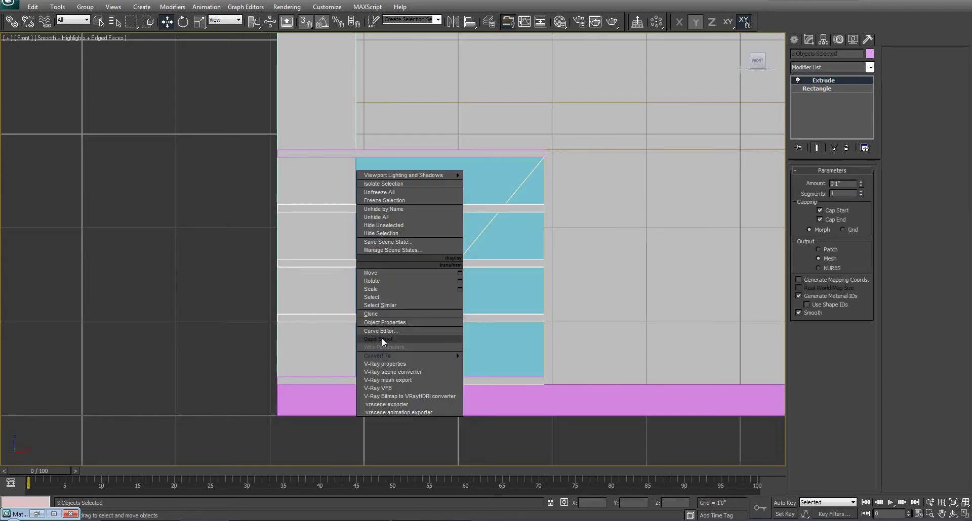
mouse_move(400, 355)
click(527, 356)
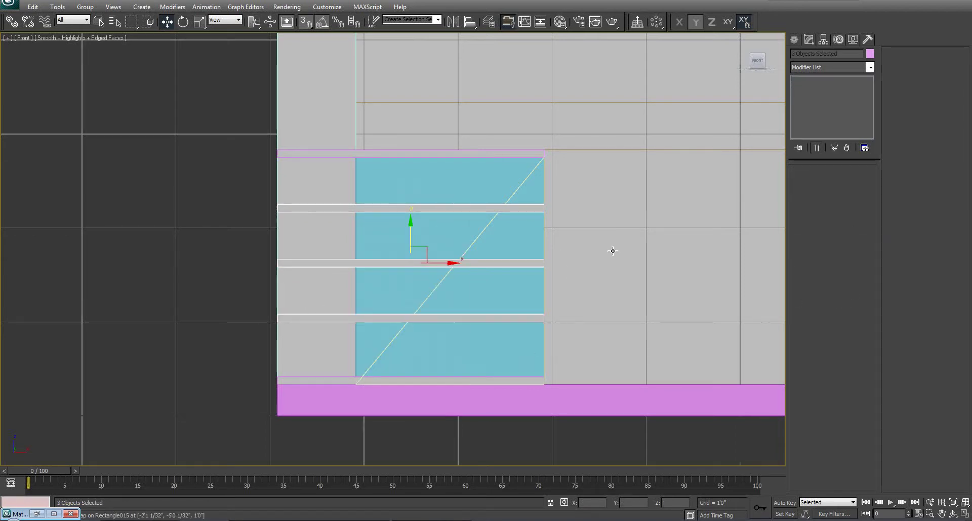
Attach the middle and lowest arrayed slabs to the upper one as a single object.
click(456, 211)
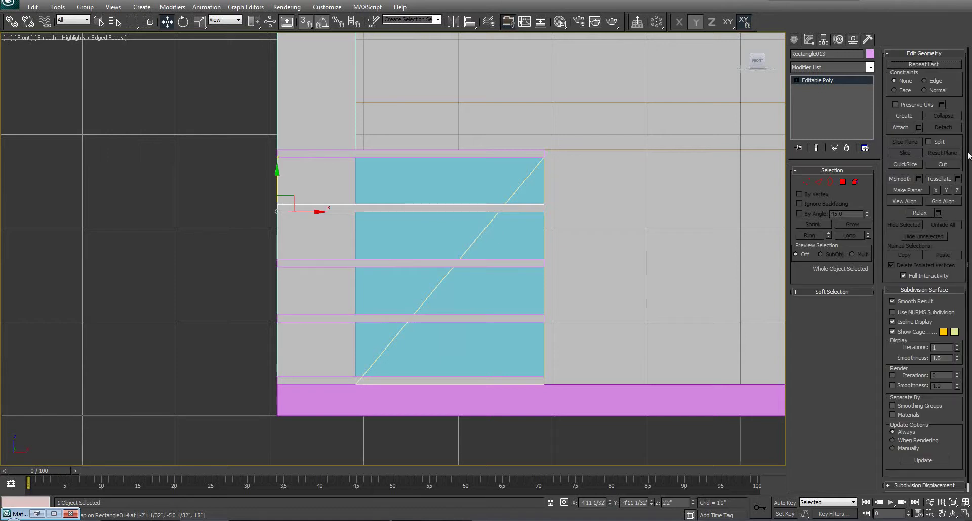
click(902, 128)
click(507, 262)
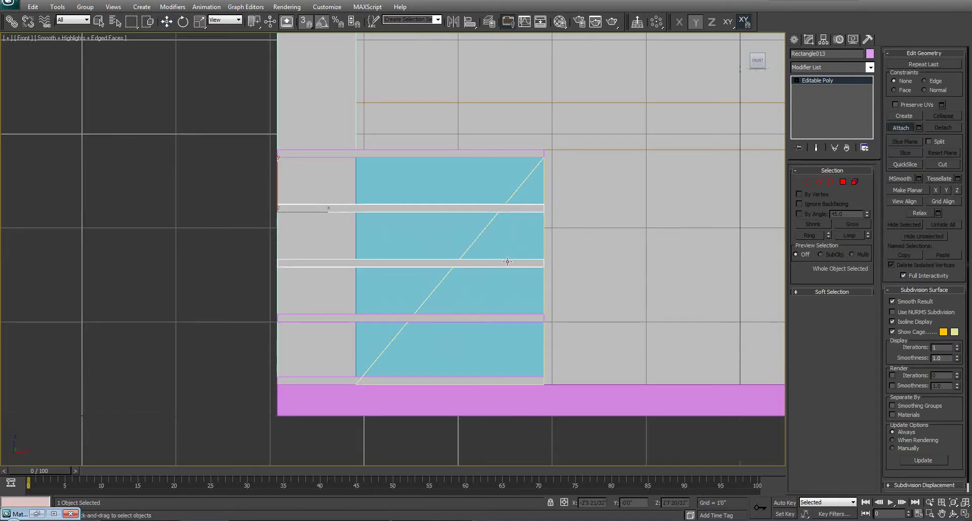
click(504, 320)
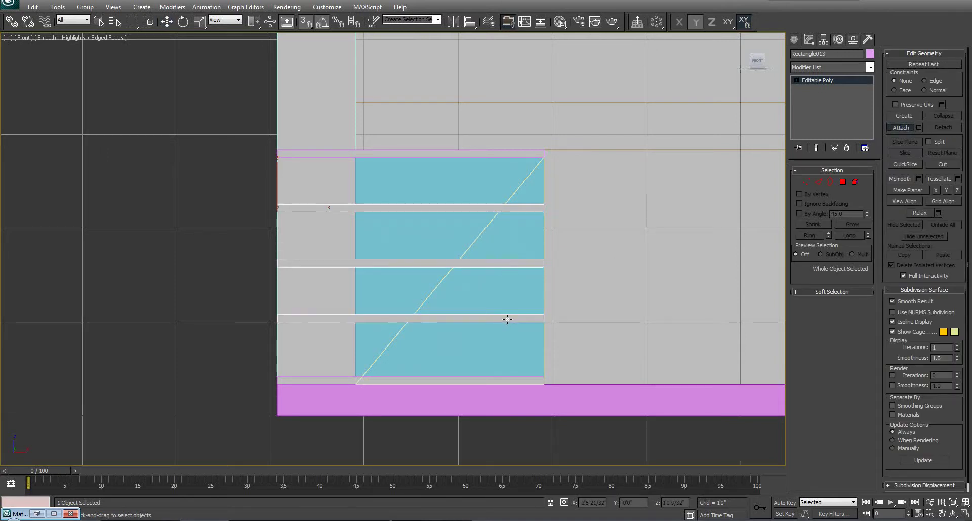
In vertex editing, pull the right-end lower and upper vertices of the lowest arrayed slab in to the diagonal guide.
click(802, 181)
middle_drag(523, 239, 586, 228)
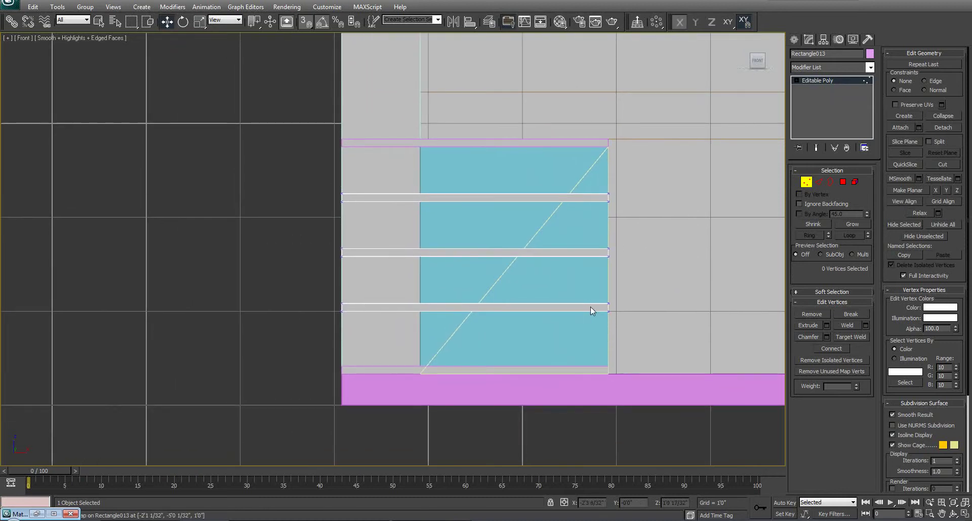
scroll(610, 311, up, 3)
drag(580, 311, 417, 314)
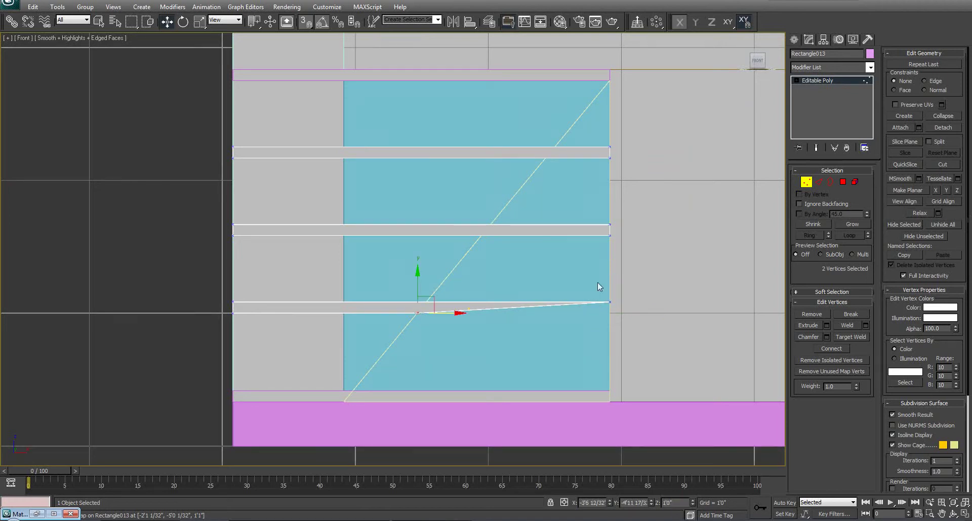
drag(599, 286, 465, 298)
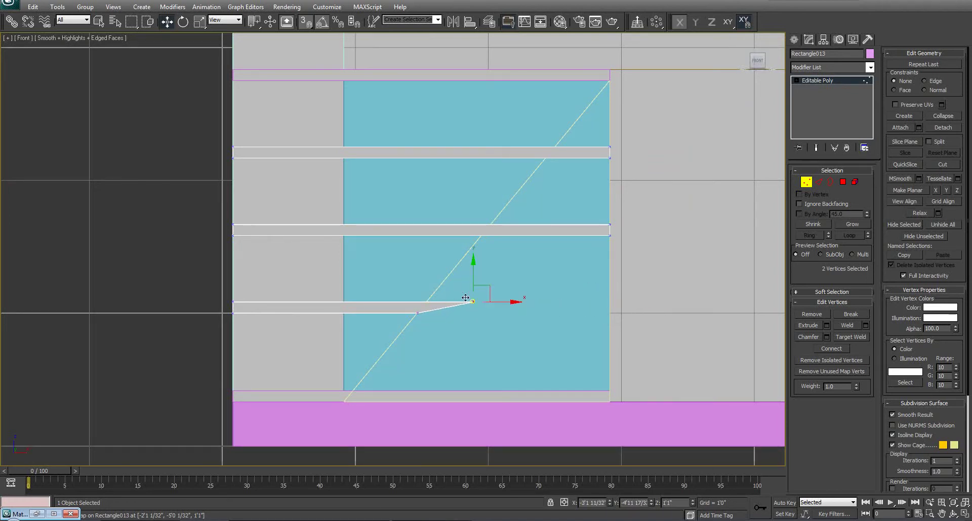
scroll(468, 303, up, 5)
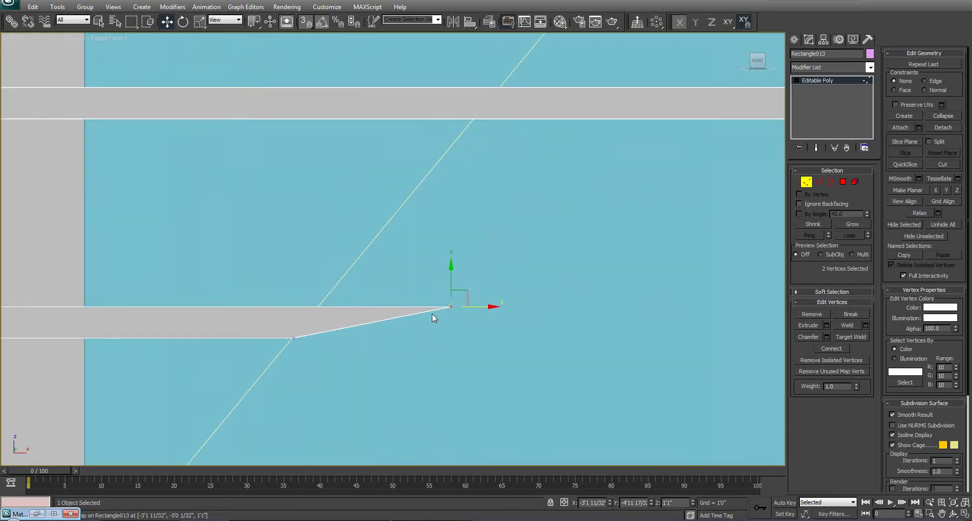
middle_drag(433, 314, 496, 206)
scroll(497, 211, up, 2)
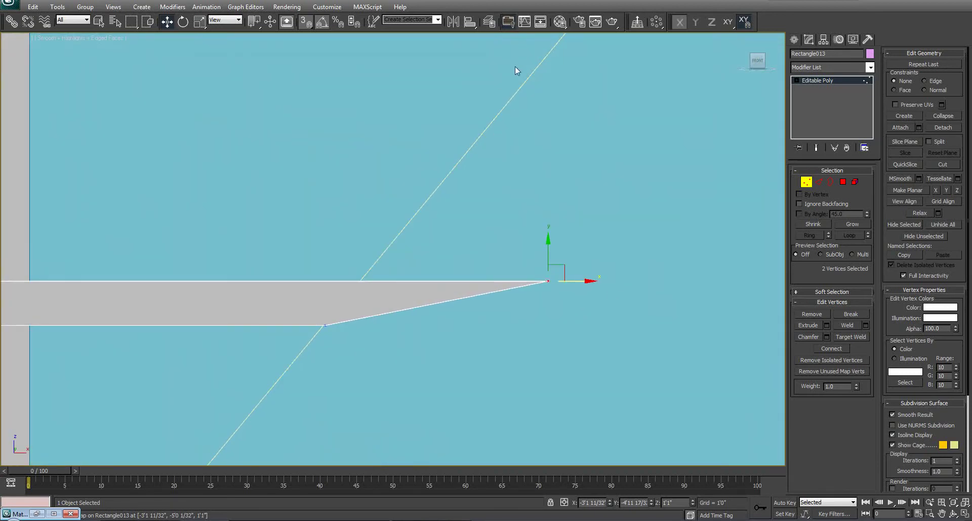
drag(585, 280, 359, 267)
Try to reposition the lower end vertices of the lowest arrayed slab.
drag(296, 318, 383, 326)
click(357, 330)
key(ctrl+z)
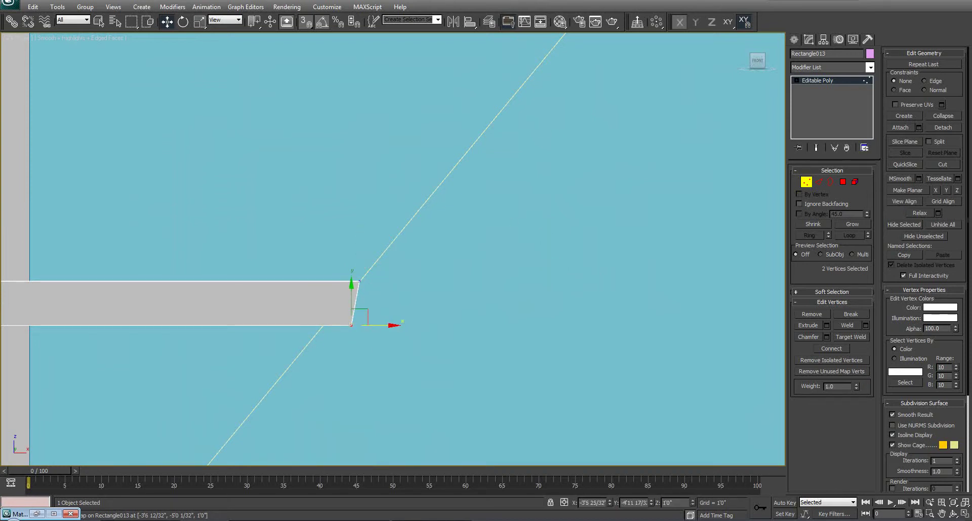
Adjust the standard snap targets in the grid and snap settings and minimize the settings window.
right_click(308, 21)
drag(605, 105, 657, 42)
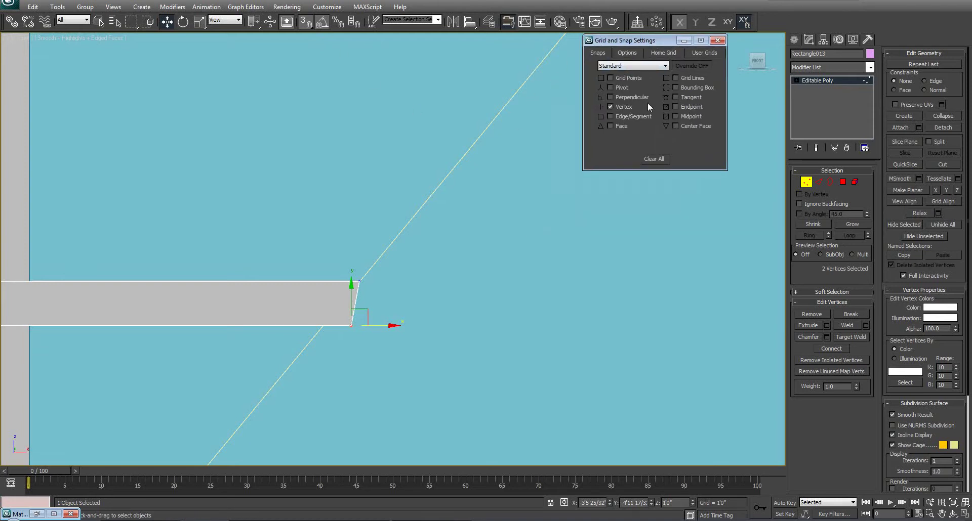
click(623, 108)
drag(671, 37, 702, 43)
click(715, 49)
Align the lowest arrayed slab's lower and upper end vertices precisely with the diagonal guide.
middle_drag(375, 338, 494, 290)
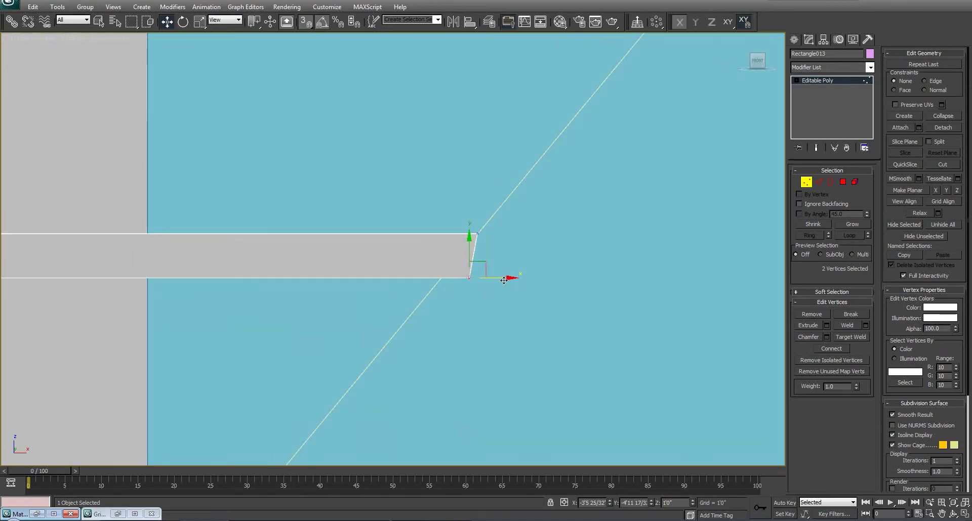
drag(501, 277, 441, 278)
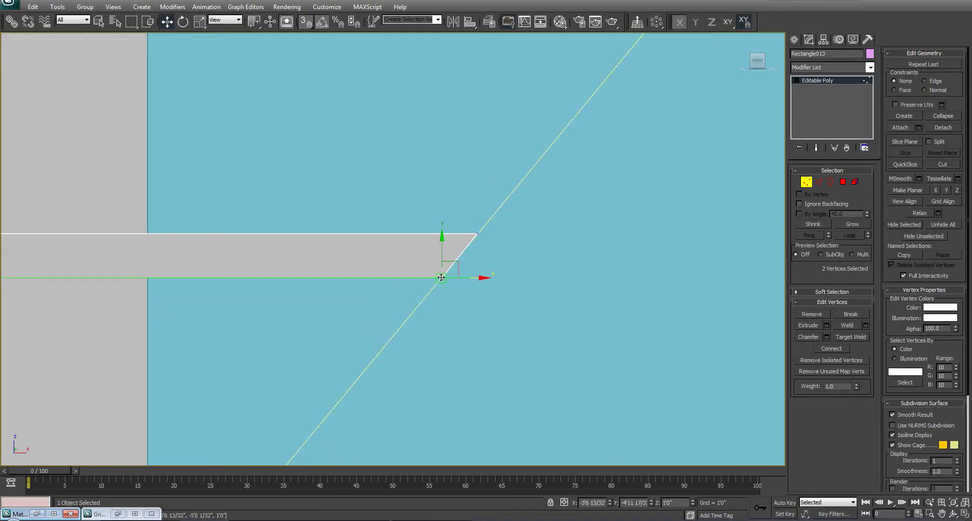
middle_drag(491, 240, 458, 256)
drag(430, 237, 470, 261)
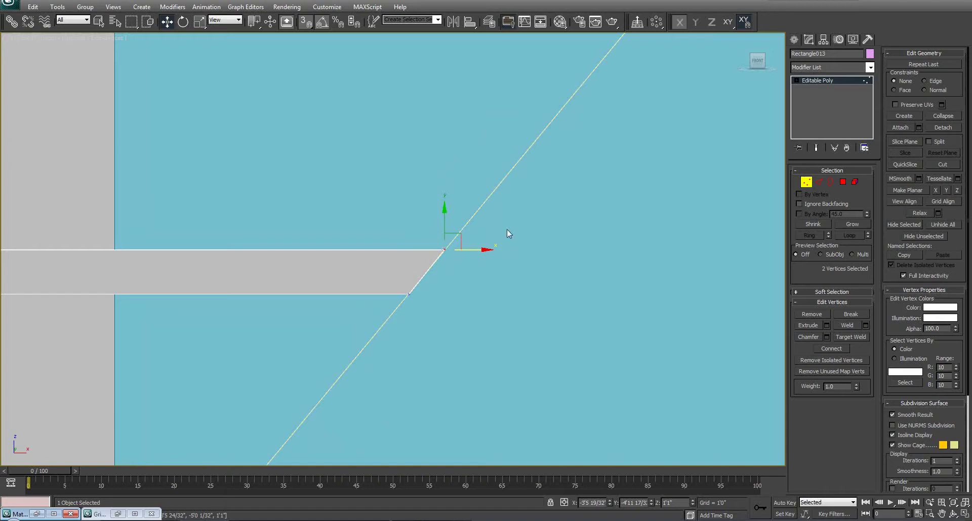
scroll(415, 251, up, 5)
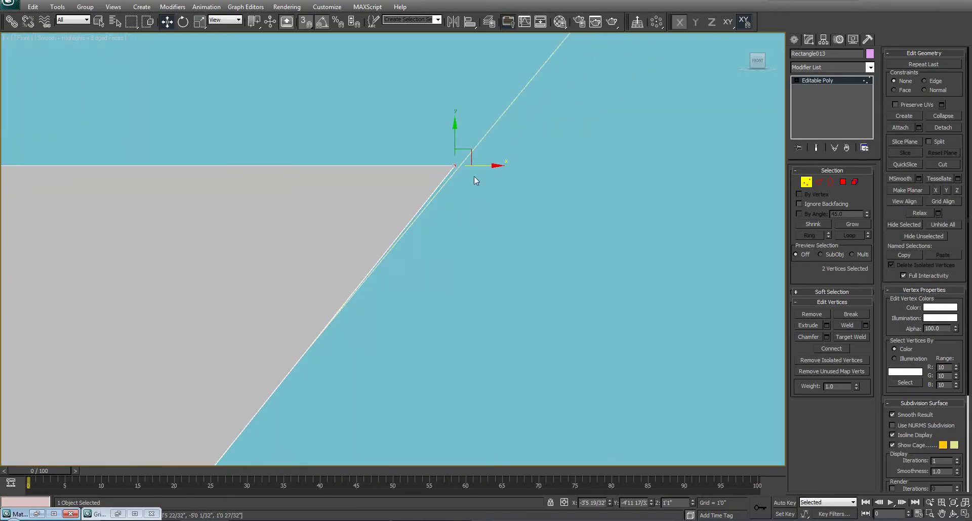
drag(488, 167, 462, 168)
Shorten the middle arrayed slab by moving all its right-end vertices to where its upper edge meets the diagonal.
scroll(393, 254, down, 8)
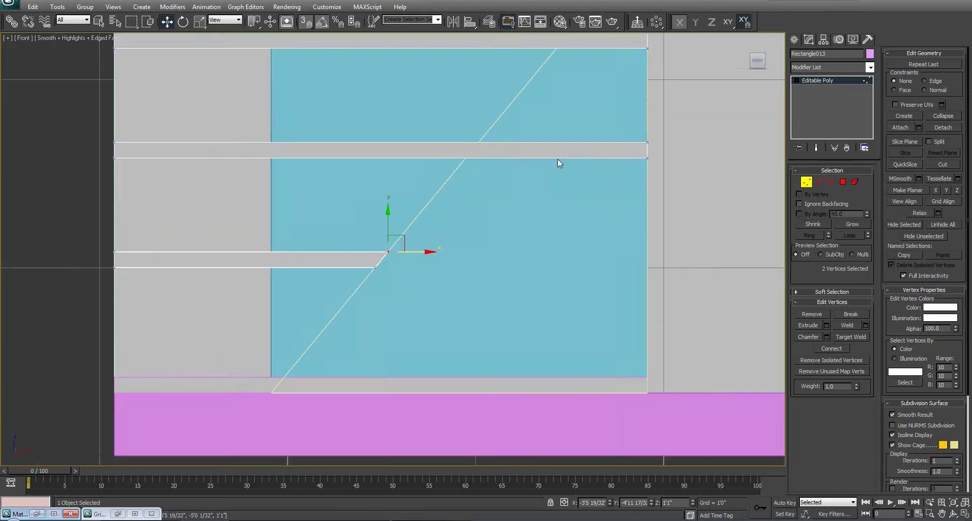
scroll(515, 203, up, 2)
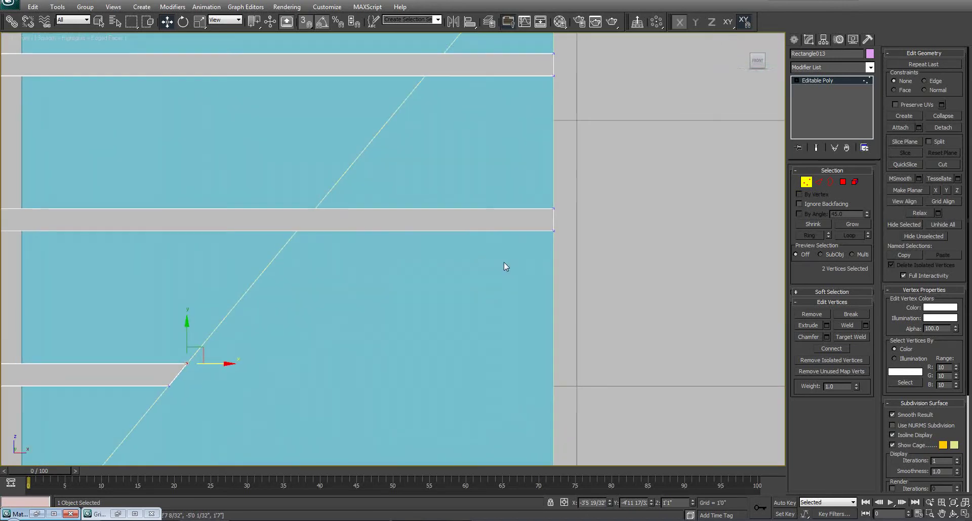
ctrl+drag(591, 269, 518, 203)
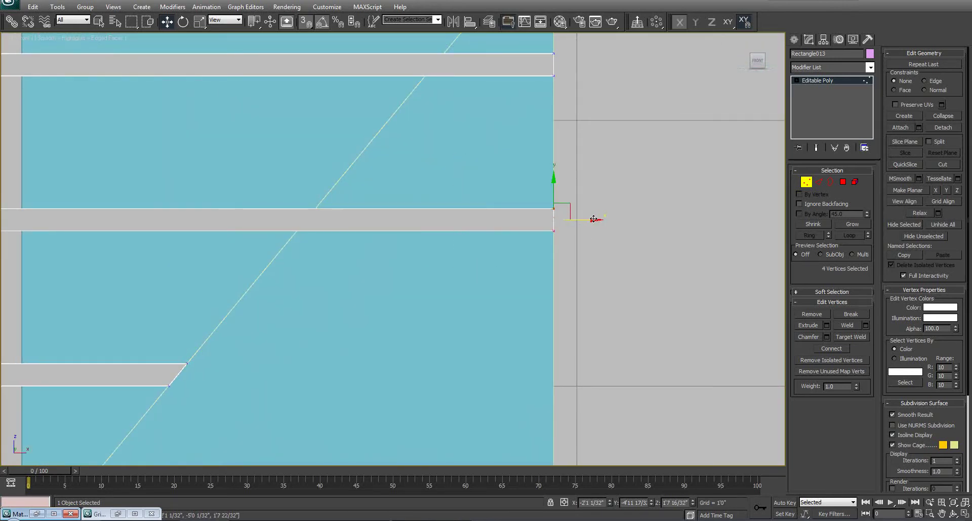
drag(594, 219, 315, 208)
Move the middle arrayed slab's lower end vertices onto the diagonal guide to give it a slanted end.
scroll(305, 248, up, 2)
middle_drag(305, 248, 443, 209)
scroll(442, 204, up, 1)
middle_drag(471, 150, 487, 215)
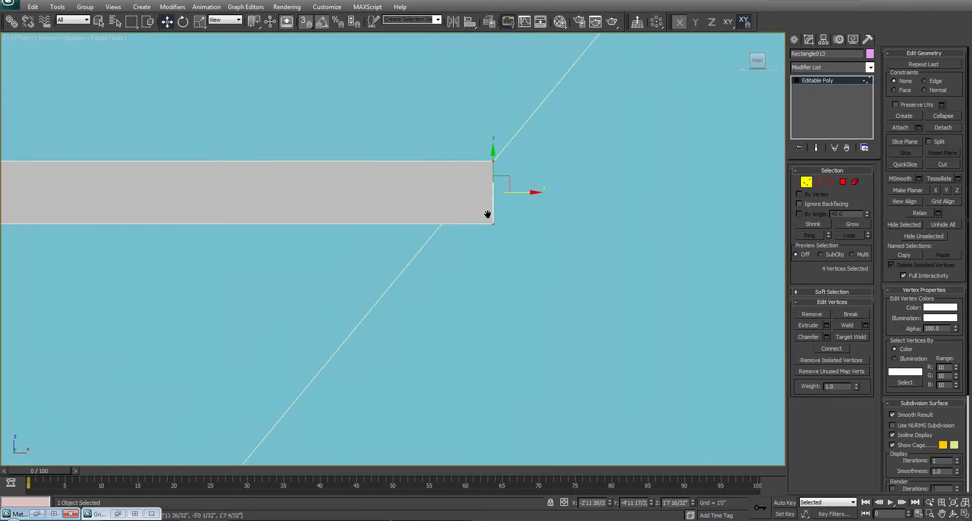
scroll(507, 236, up, 2)
drag(633, 255, 633, 255)
drag(595, 227, 493, 228)
middle_drag(623, 117, 482, 234)
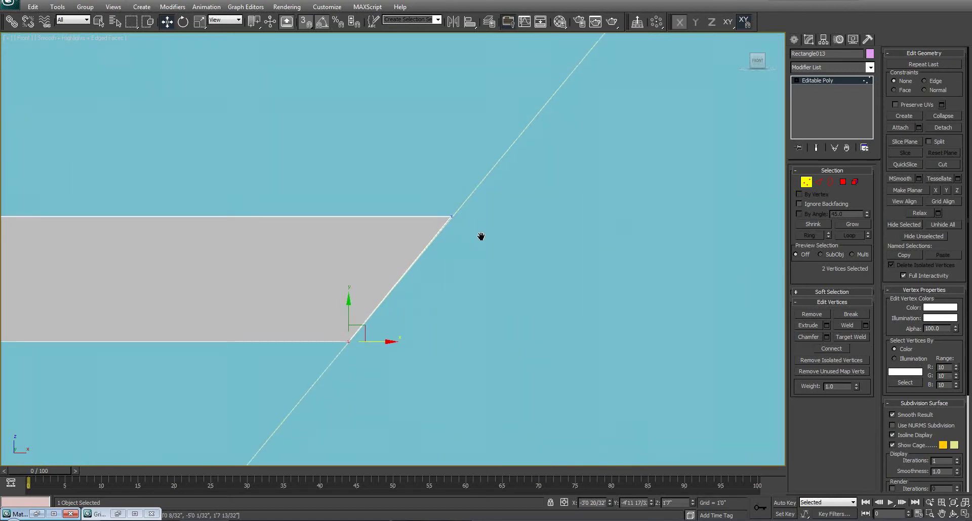
Move the lower and upper right-end vertices of the uppermost arrayed slab in to the diagonal guide.
scroll(482, 234, down, 4)
middle_drag(575, 143, 435, 250)
drag(570, 200, 411, 210)
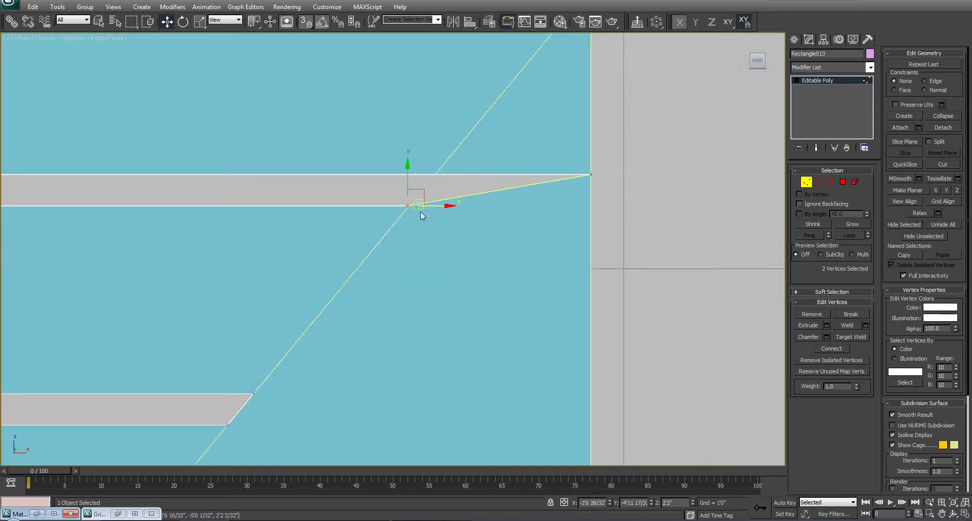
drag(658, 204, 653, 200)
drag(590, 189, 435, 175)
Fine-tune the uppermost arrayed slab's lower end vertices so its slanted end follows the diagonal guide exactly.
middle_drag(441, 221, 516, 203)
scroll(515, 202, up, 2)
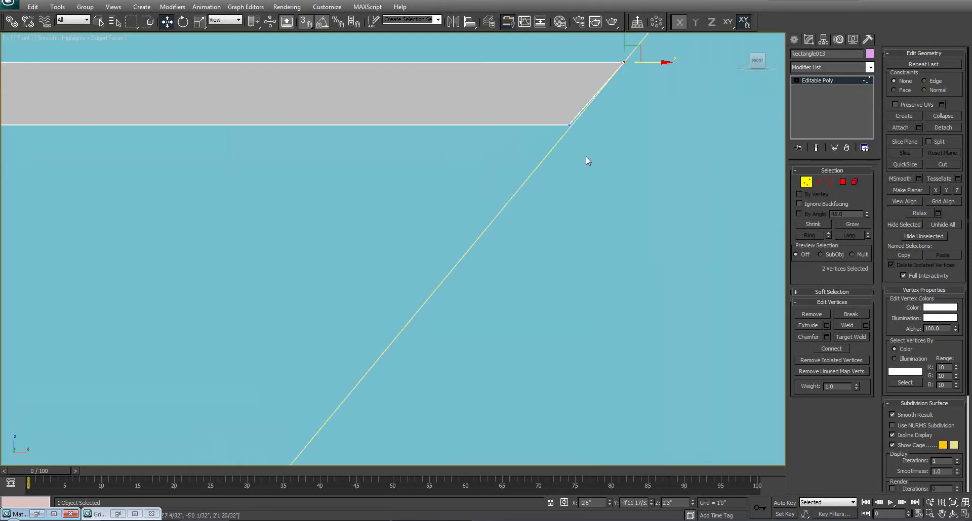
middle_drag(600, 169, 470, 254)
scroll(471, 254, up, 2)
middle_drag(471, 154, 445, 209)
drag(446, 212, 474, 223)
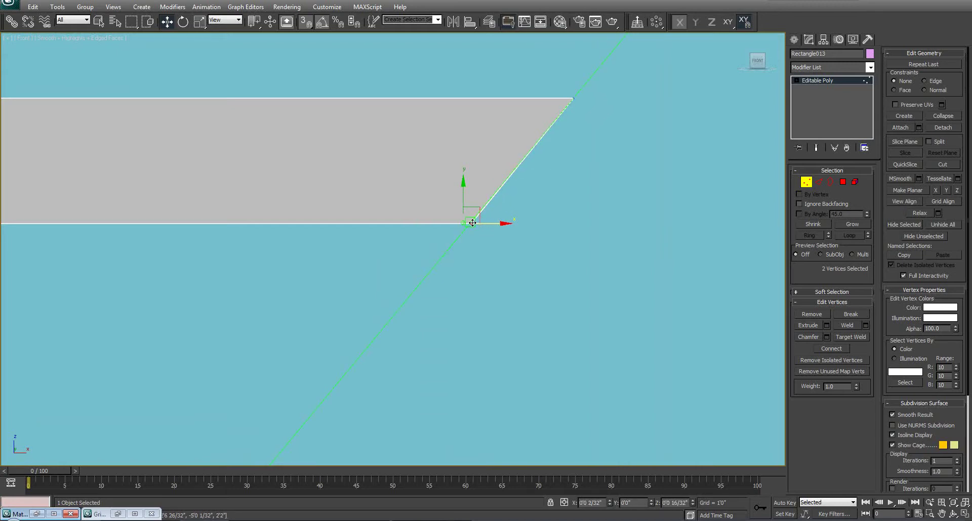
scroll(455, 264, down, 8)
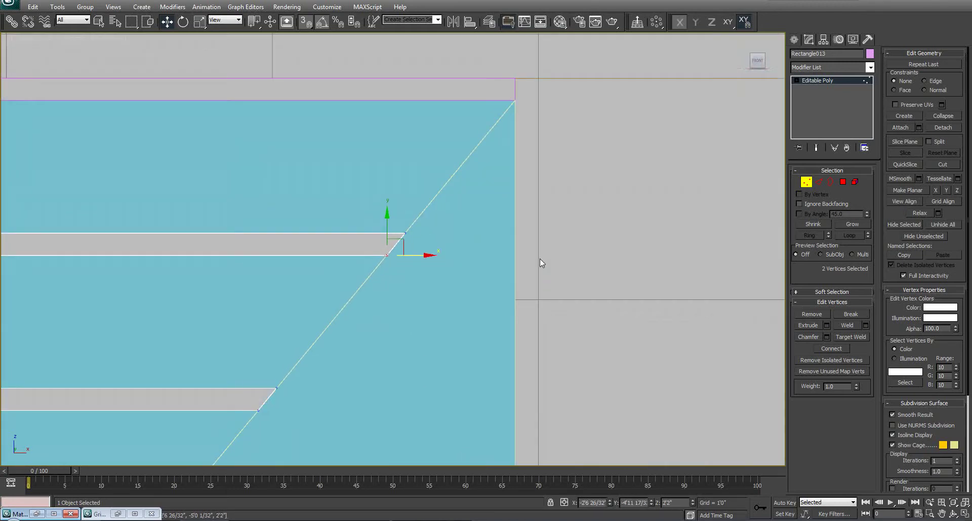
scroll(454, 257, up, 6)
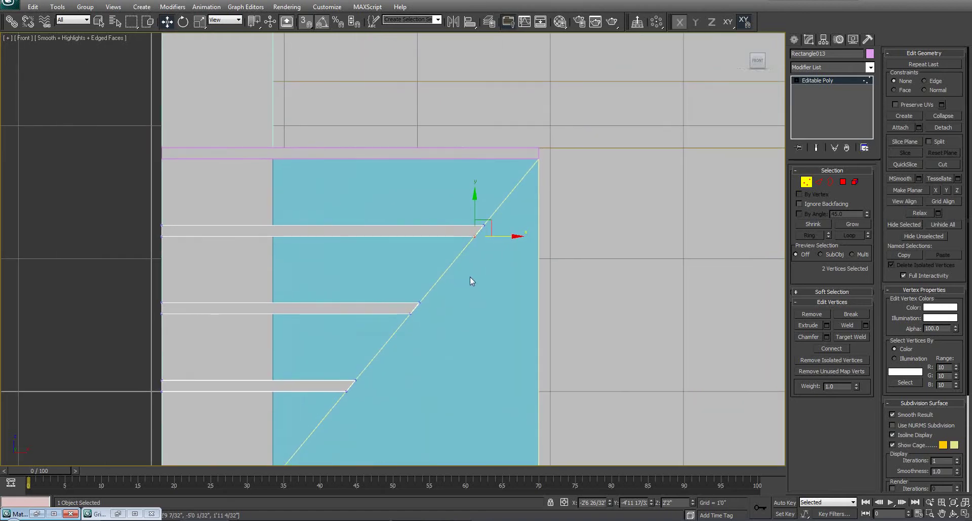
Check the uppermost arrayed slab's slanted end against the diagonal guide and finish its vertex editing.
scroll(469, 277, up, 10)
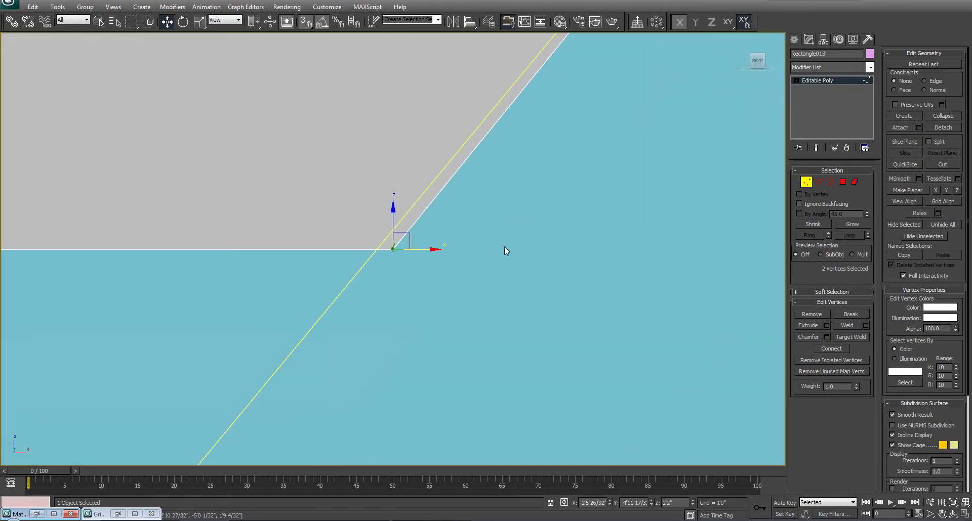
scroll(444, 304, down, 12)
key(p)
alt+middle_drag(490, 284, 425, 322)
scroll(399, 329, up, 2)
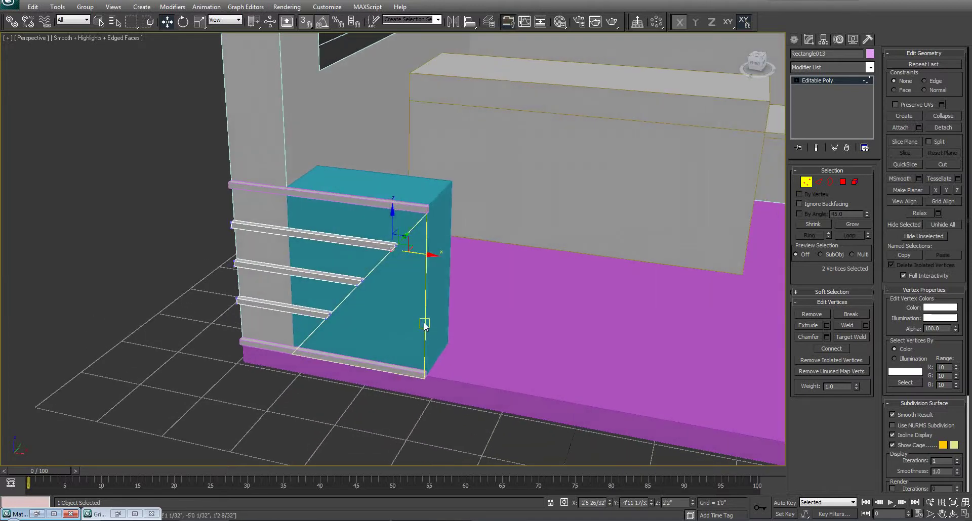
click(426, 320)
click(806, 182)
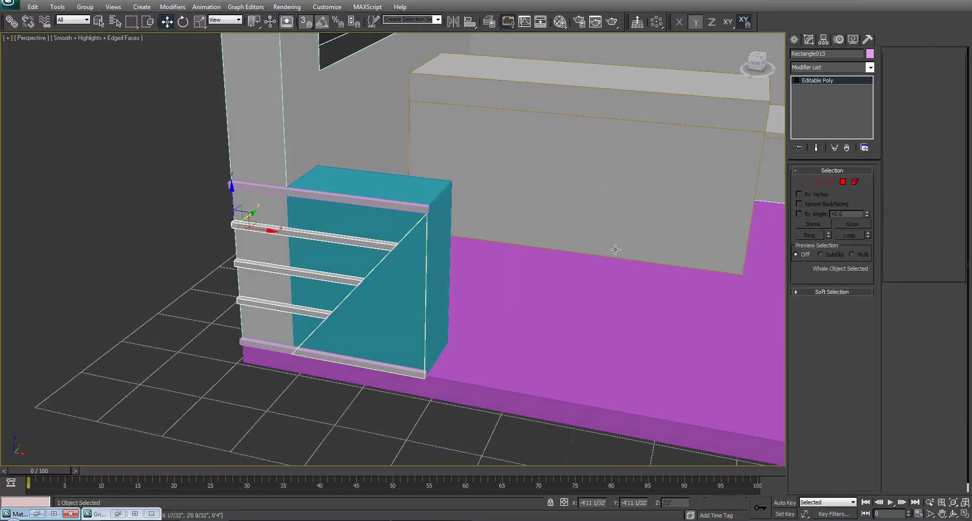
Delete the diagonal guide spline from the cabinet's front and turn off snapping.
click(422, 312)
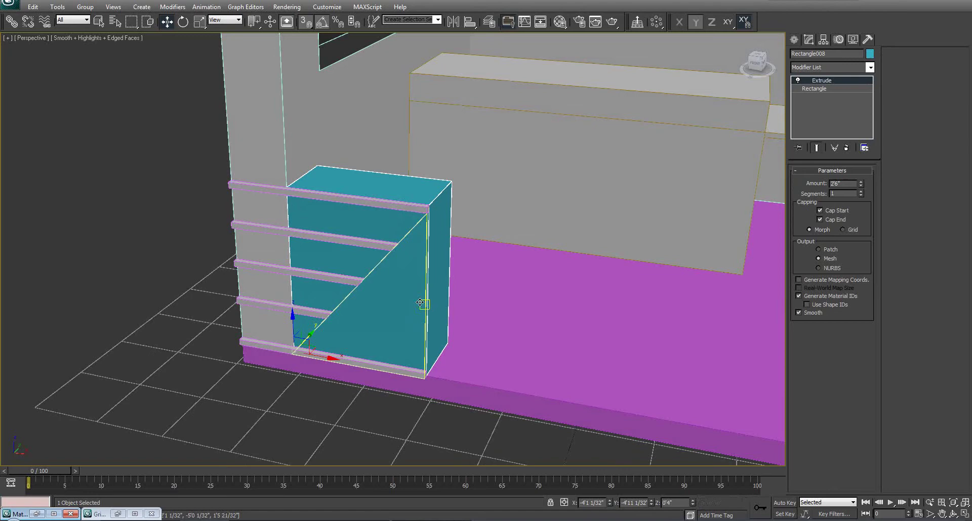
alt+middle_drag(419, 302, 438, 318)
scroll(427, 308, up, 2)
key(alt+e)
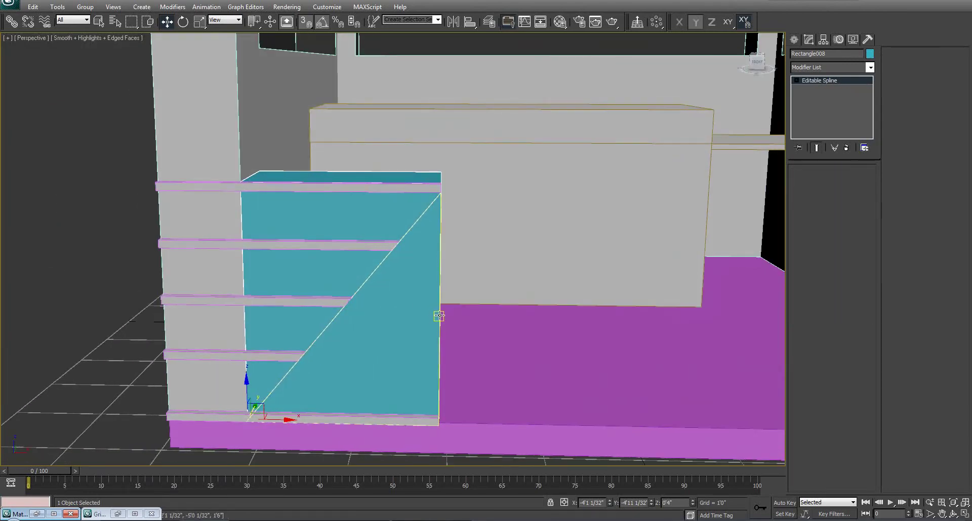
click(441, 254)
key(Delete)
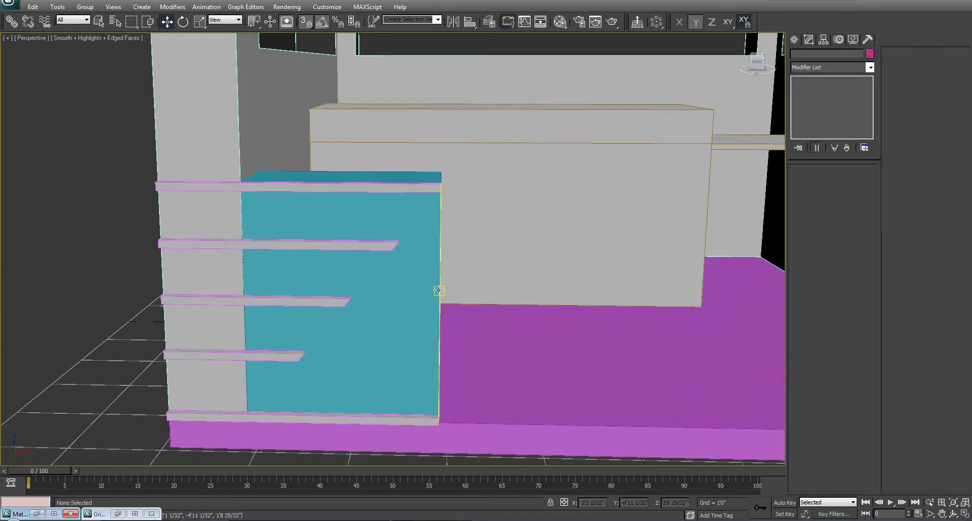
alt+middle_drag(439, 291, 369, 319)
key(s)
click(430, 258)
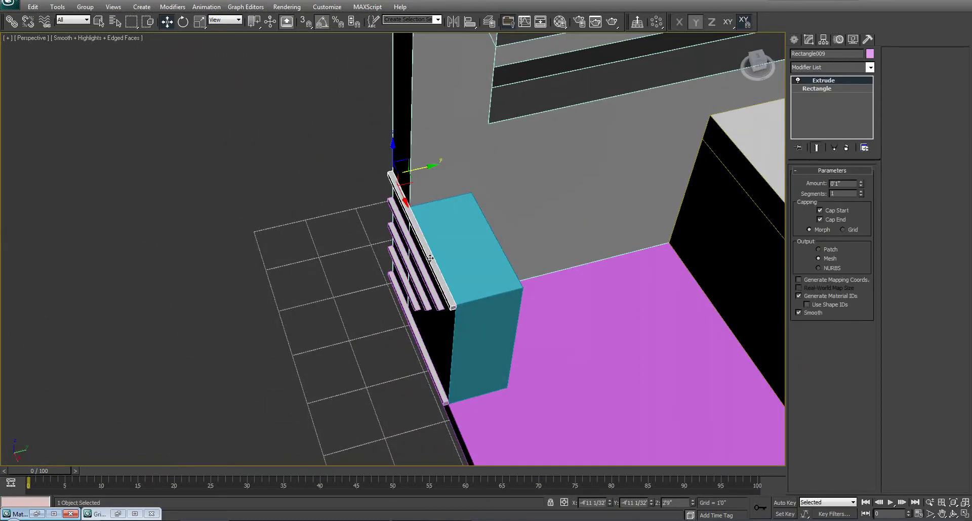
ctrl+click(421, 289)
ctrl+click(426, 278)
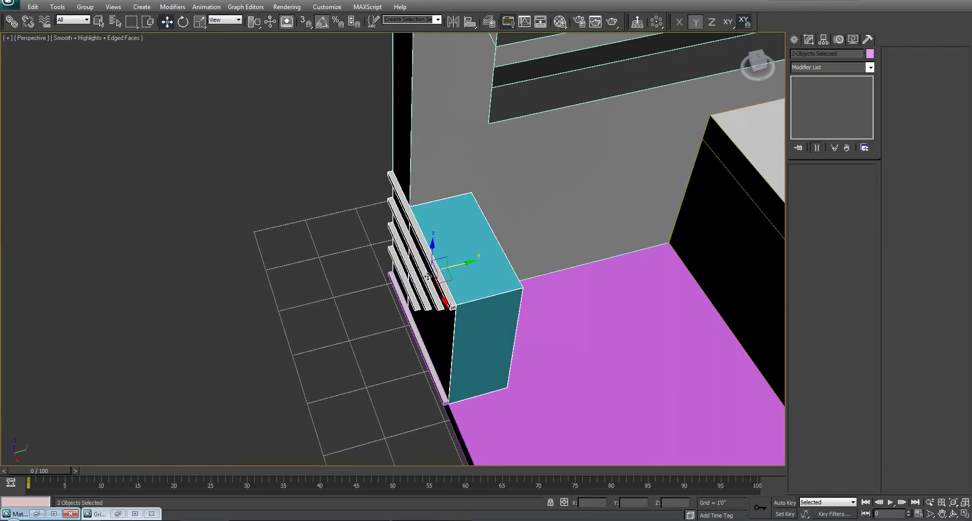
ctrl+click(412, 327)
alt+middle_drag(413, 327, 452, 289)
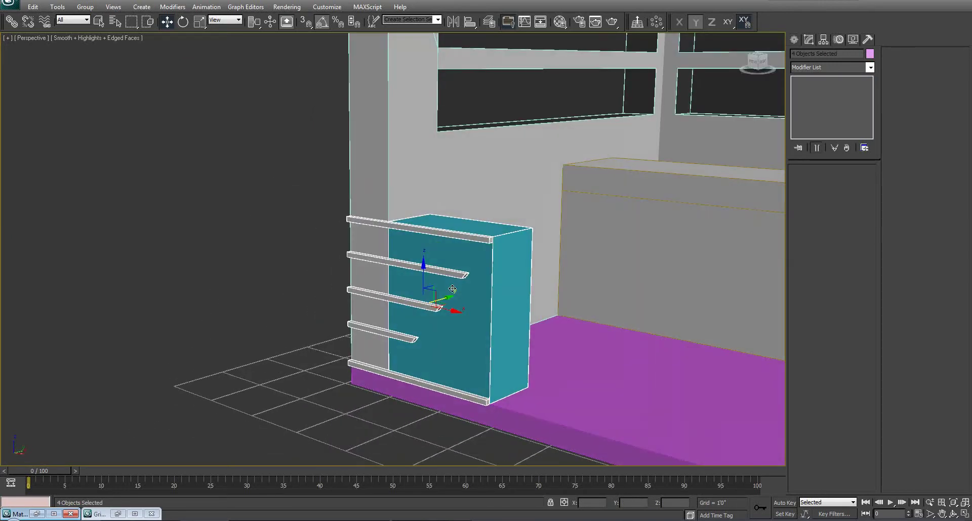
Assign the Wall material to the cabinet's box.
click(489, 305)
key(m)
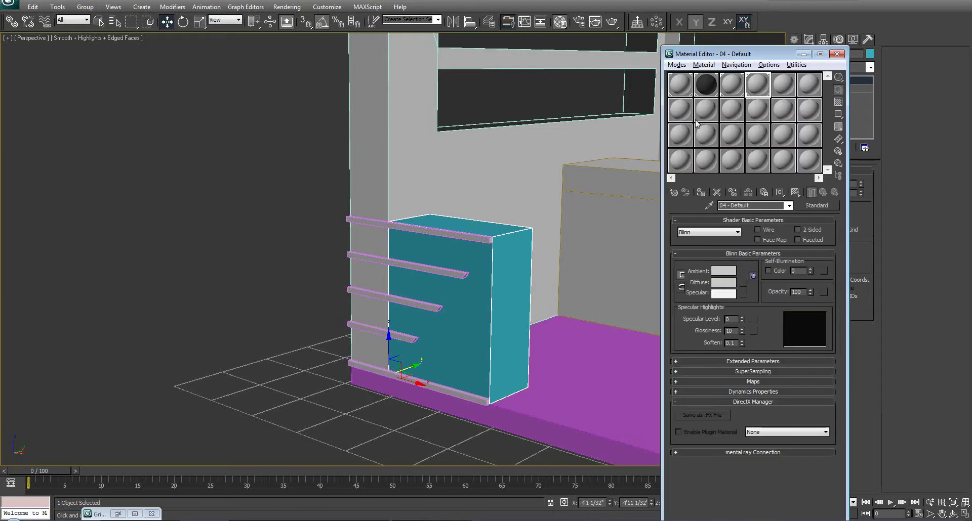
click(679, 85)
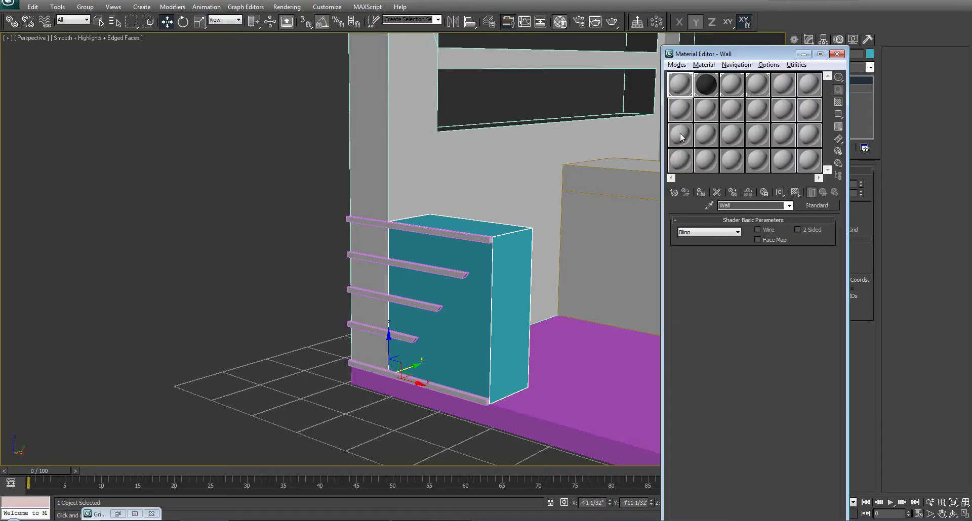
click(701, 193)
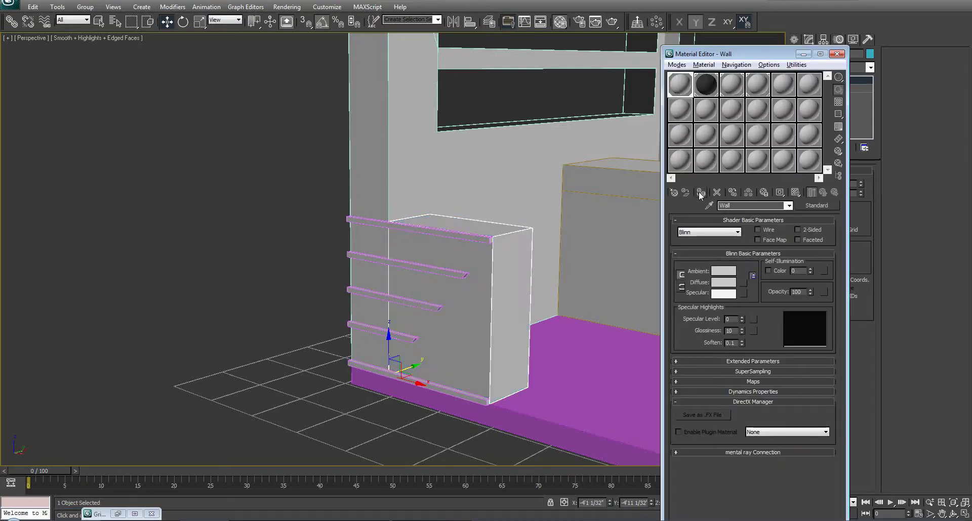
Examine the existing material samples and look over the counter, its side shelf and the whole room.
click(759, 91)
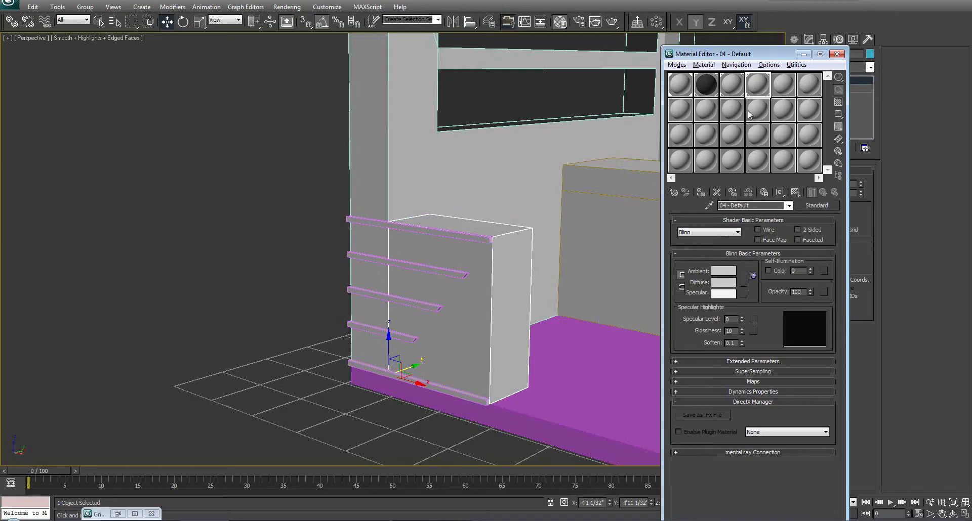
click(732, 92)
drag(747, 55, 964, 197)
middle_drag(724, 222, 423, 247)
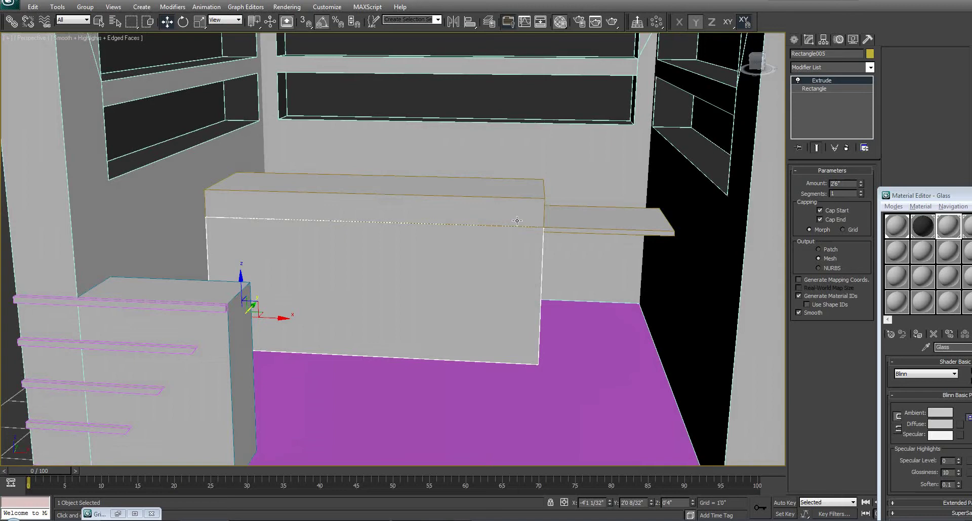
click(595, 230)
middle_drag(664, 242, 500, 227)
click(403, 269)
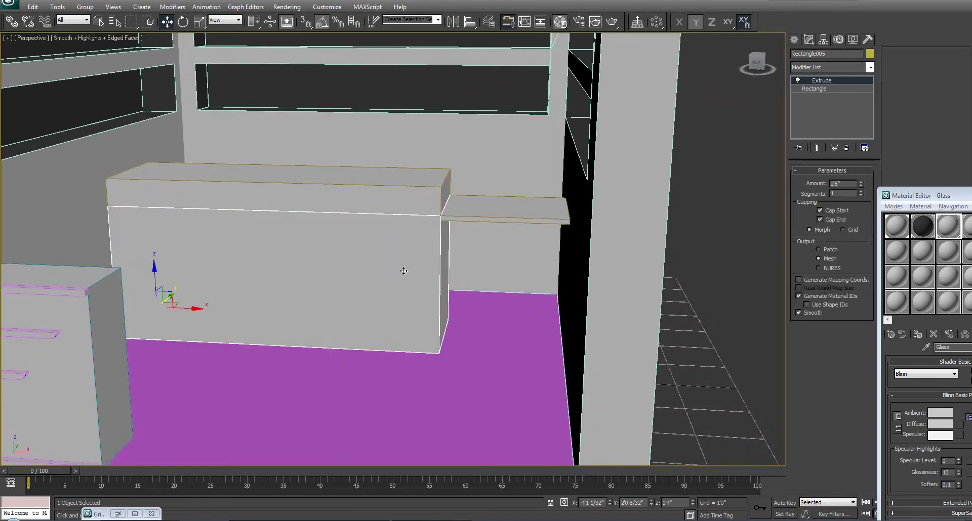
scroll(410, 274, down, 8)
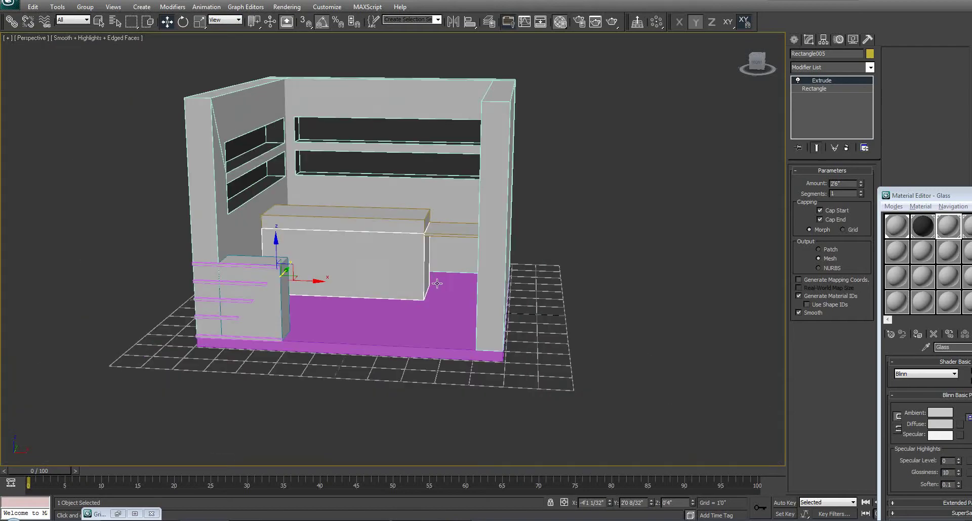
mouse_move(421, 271)
alt+middle_down()
mouse_move(443, 271)
mouse_move(424, 275)
alt+middle_up()
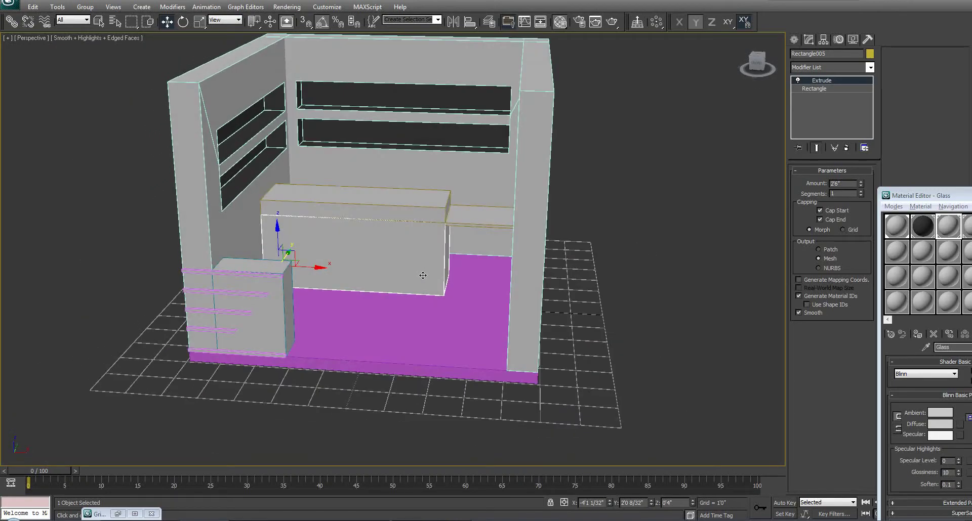
scroll(456, 277, up, 3)
scroll(455, 276, up, 8)
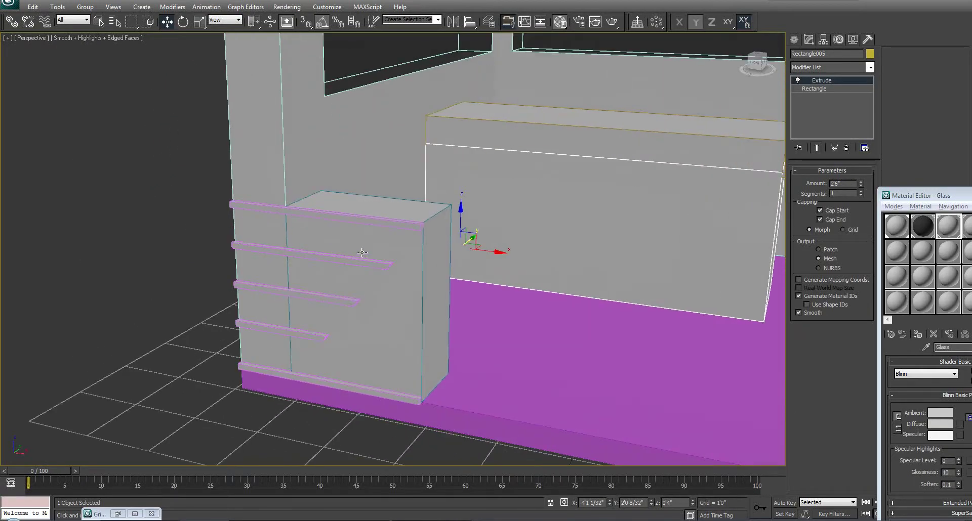
Assign the unused 05 - Default material to all the horizontal slabs on the cabinet's front.
click(363, 240)
ctrl+click(342, 266)
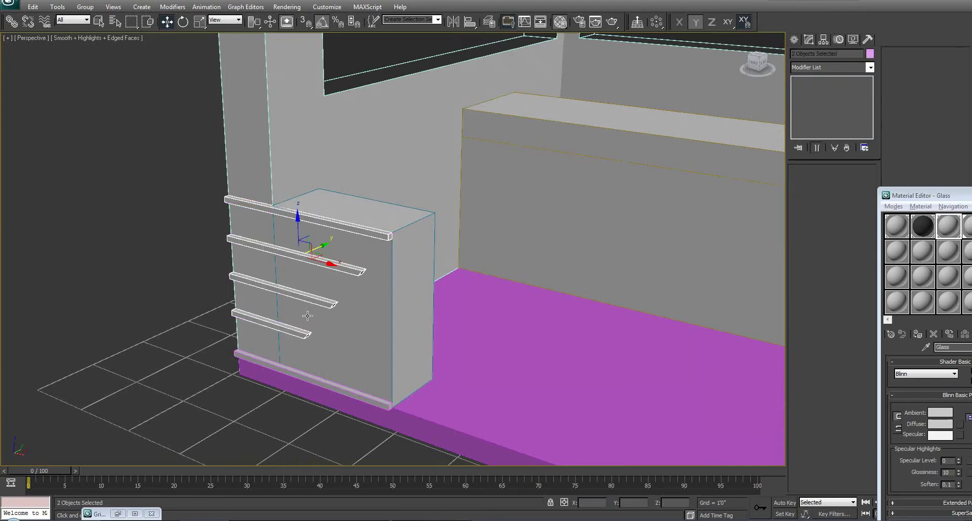
ctrl+click(307, 378)
click(928, 222)
drag(939, 197, 742, 163)
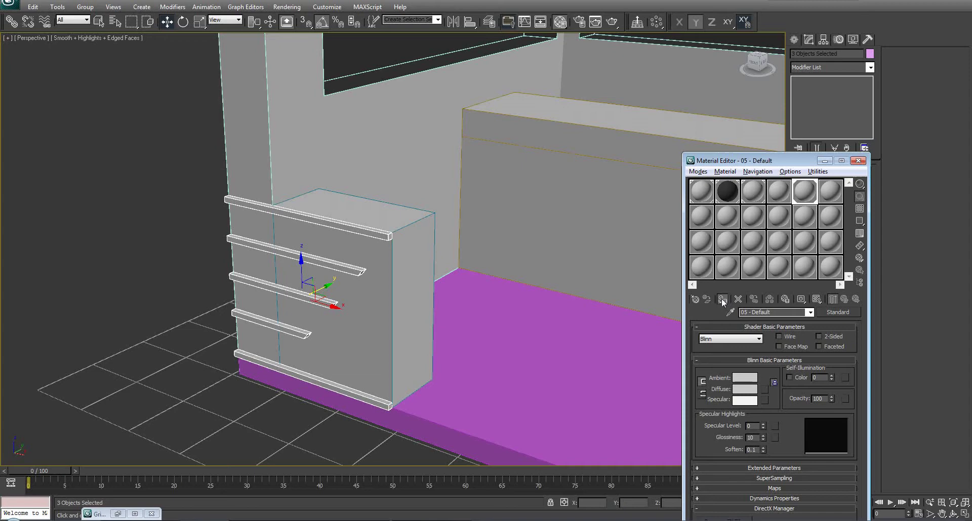
drag(795, 165, 835, 166)
Group the cabinet's box together with all its slabs under the name Storage.
alt+middle_drag(480, 304, 396, 296)
ctrl+click(380, 314)
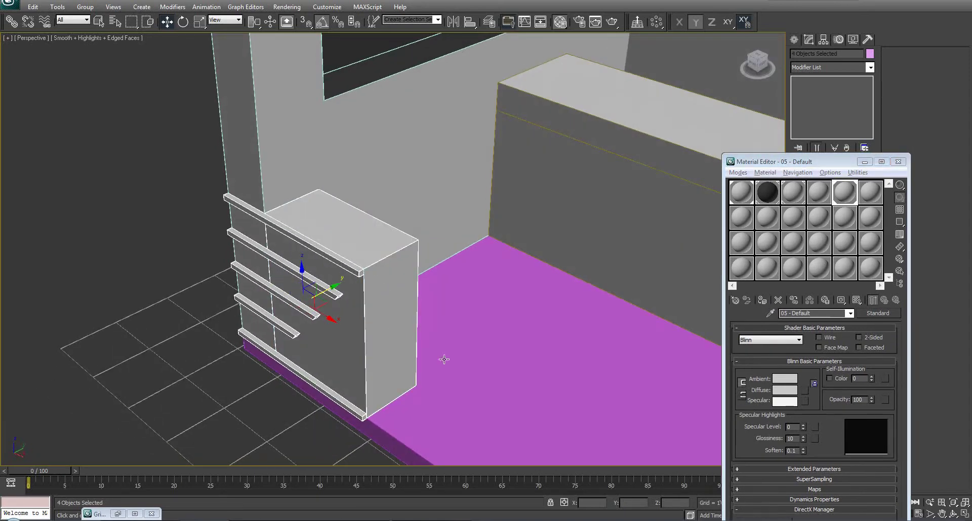
click(86, 6)
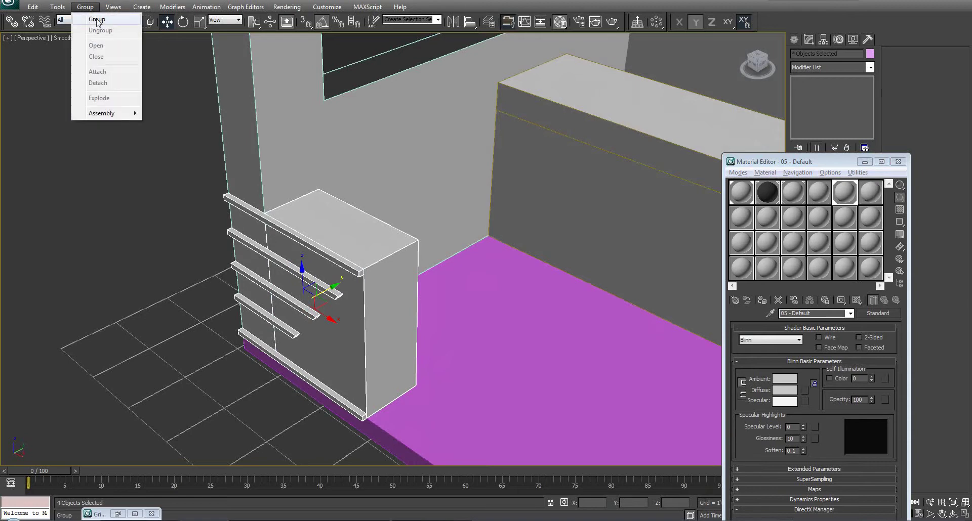
click(84, 15)
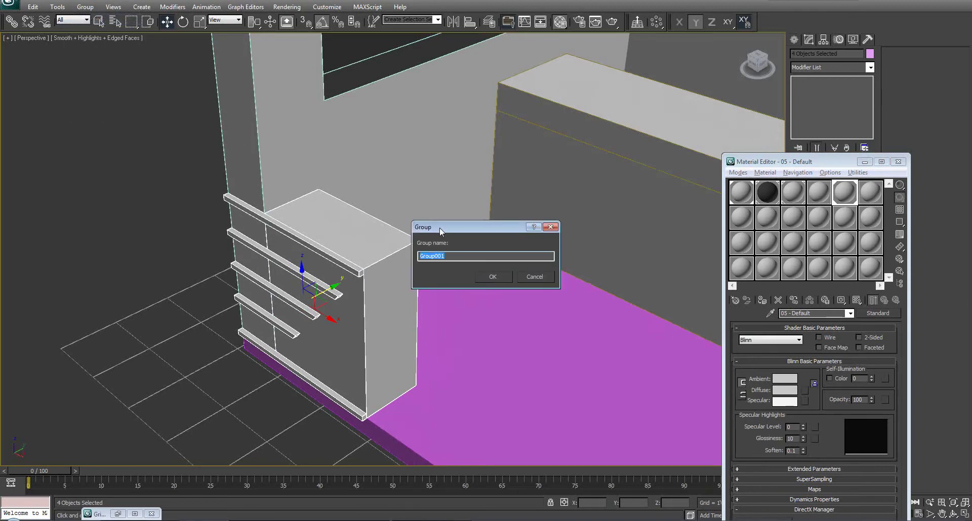
text(De)
key(Return)
Inspect the Storage group from behind and from the front of the room.
alt+middle_drag(324, 241, 295, 223)
drag(0, 0, 0, 0)
alt+middle_drag(295, 222, 340, 197)
scroll(319, 208, up, 4)
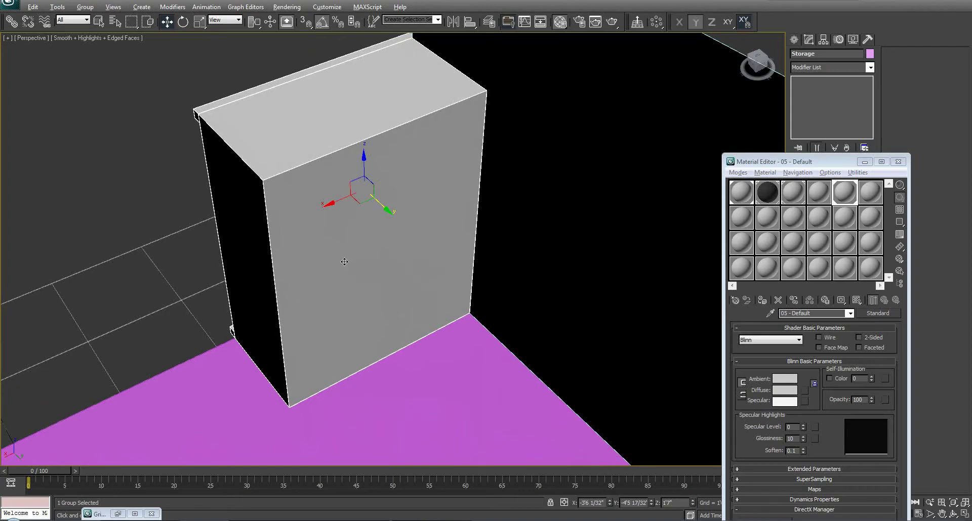
alt+middle_drag(344, 262, 368, 213)
alt+middle_drag(273, 255, 411, 252)
scroll(389, 256, down, 6)
middle_drag(411, 252, 303, 281)
alt+middle_drag(369, 293, 346, 289)
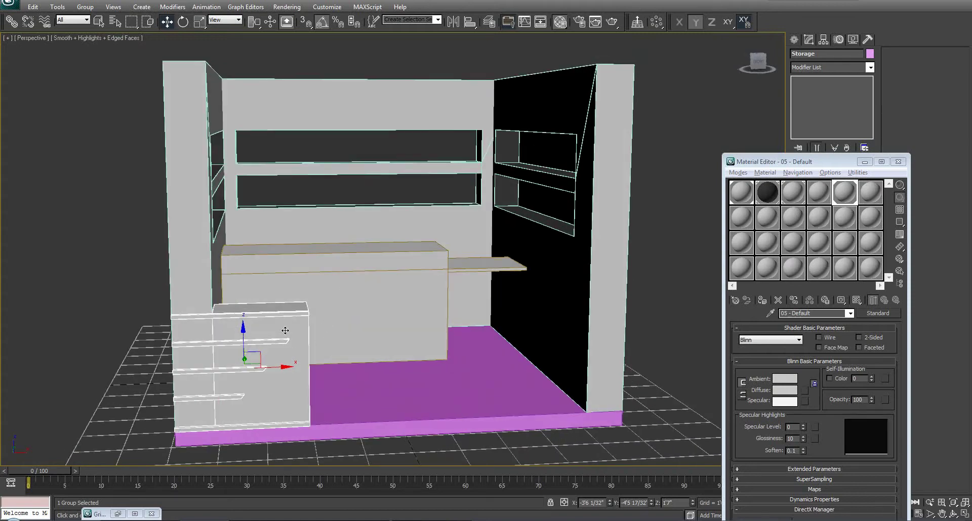
scroll(285, 331, up, 5)
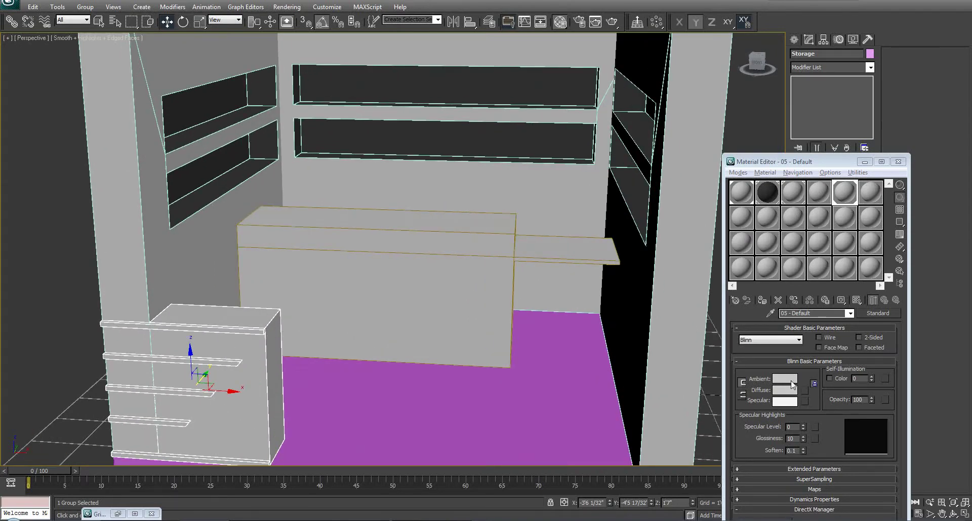
Set the diffuse colour of the slabs' 05 - Default material to orange with red 255, green 84 and blue 0.
click(791, 388)
click(372, 95)
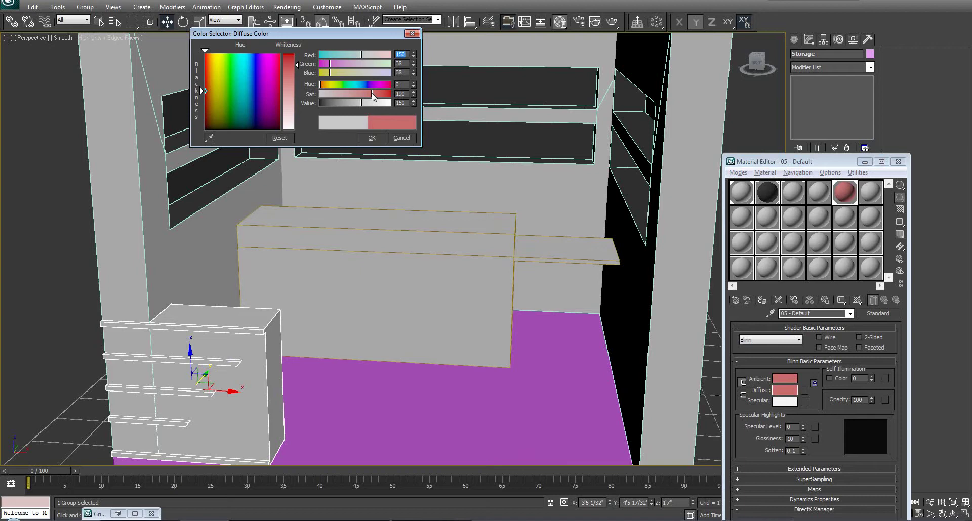
drag(328, 85, 384, 97)
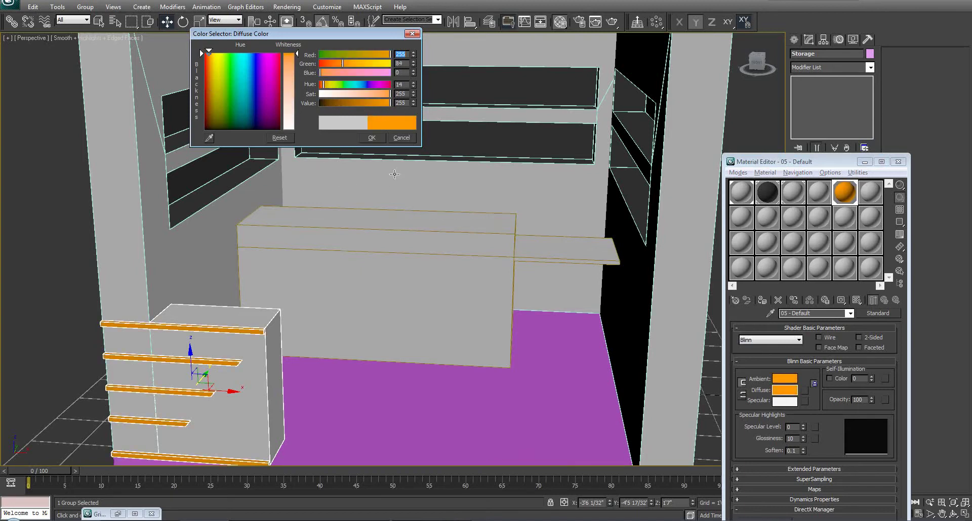
click(373, 138)
Move only the Storage group's pivot to X = 0'0" so it lies midway across the room's width.
alt+middle_drag(360, 221, 316, 319)
scroll(344, 237, down, 3)
click(247, 118)
click(316, 319)
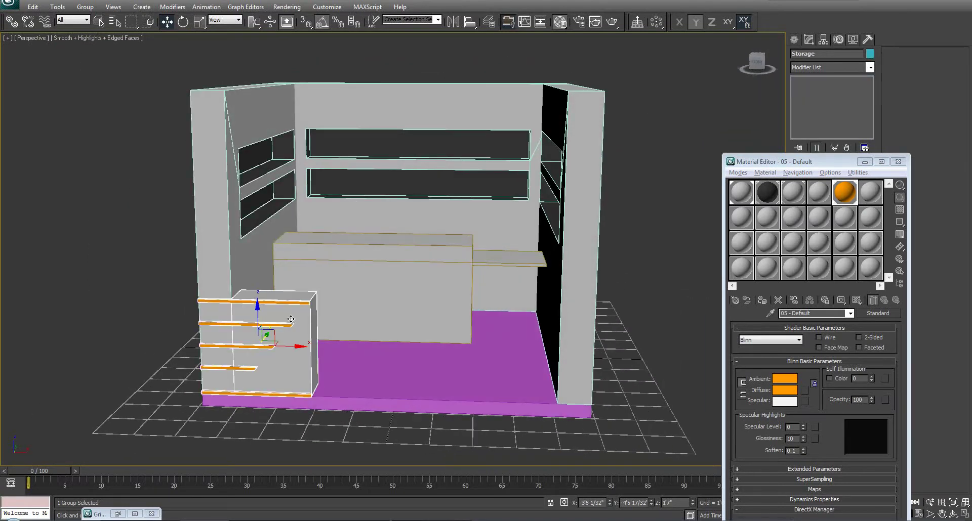
alt+middle_drag(343, 284, 282, 275)
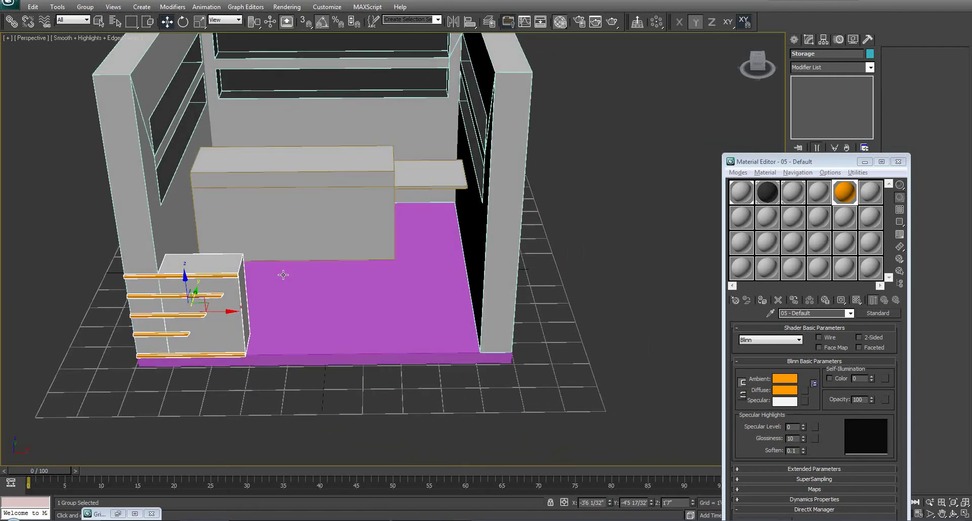
middle_drag(400, 318, 414, 321)
middle_drag(415, 281, 416, 285)
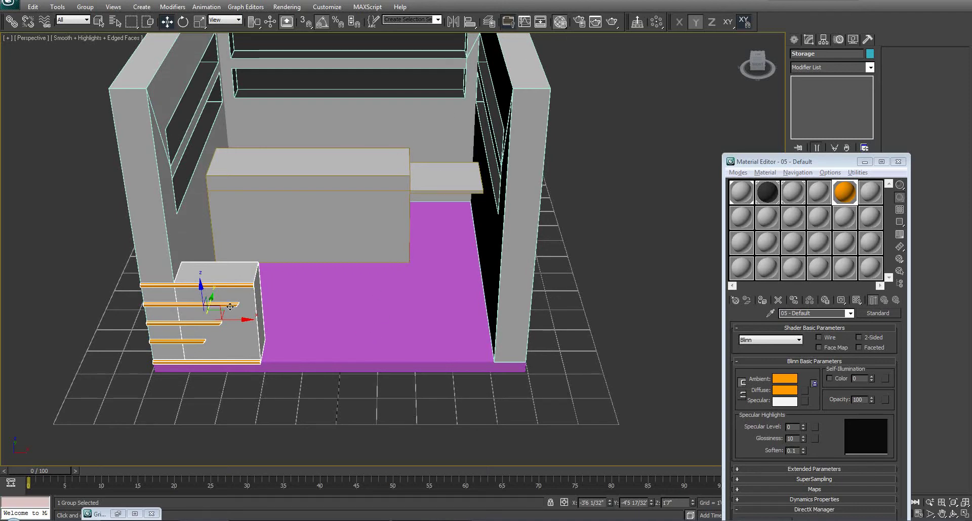
click(865, 161)
click(824, 39)
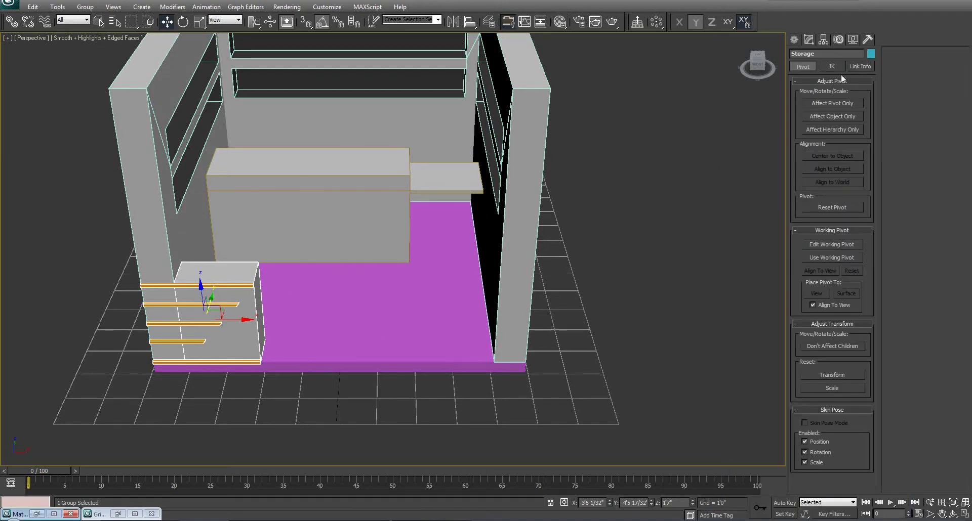
click(833, 103)
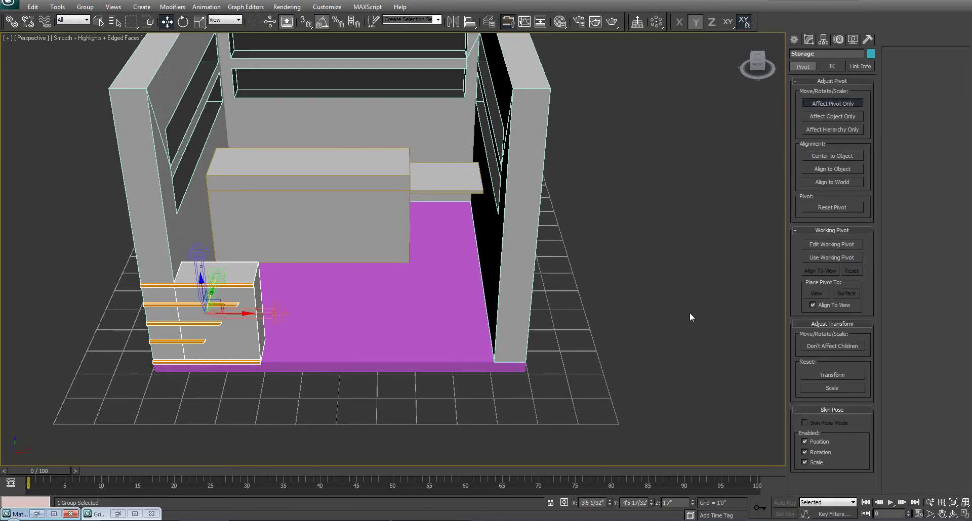
right_click(609, 504)
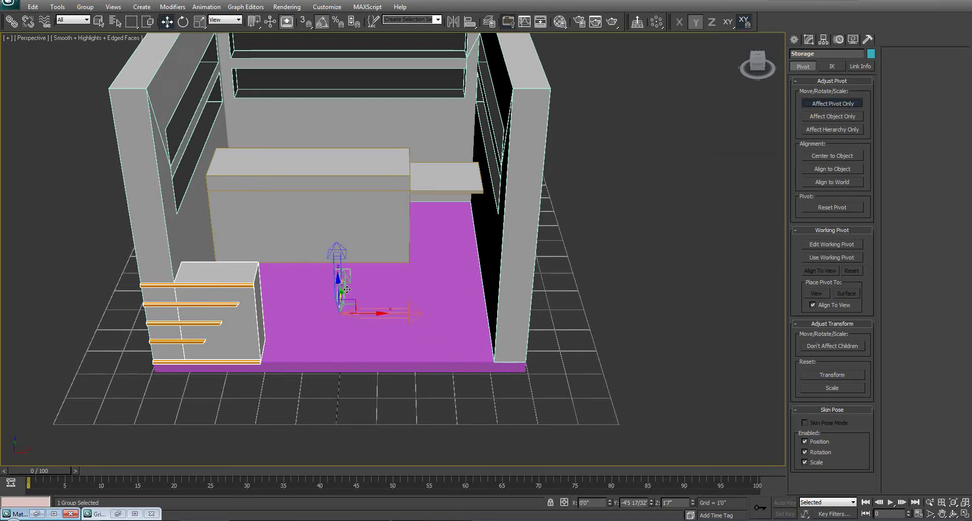
click(846, 104)
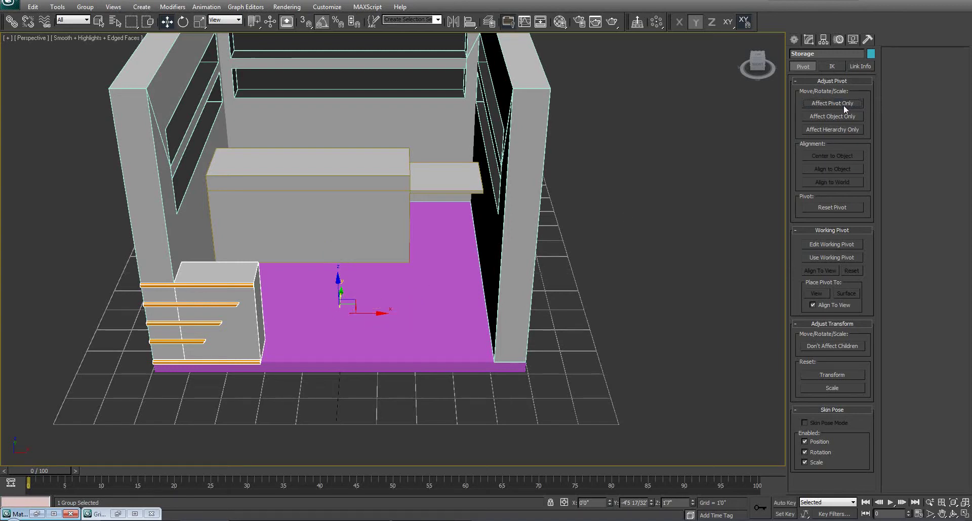
Mirror the Storage group across the X axis as an instance with a 0'0" offset, placing it at the room's opposite front corner.
middle_drag(331, 289, 339, 250)
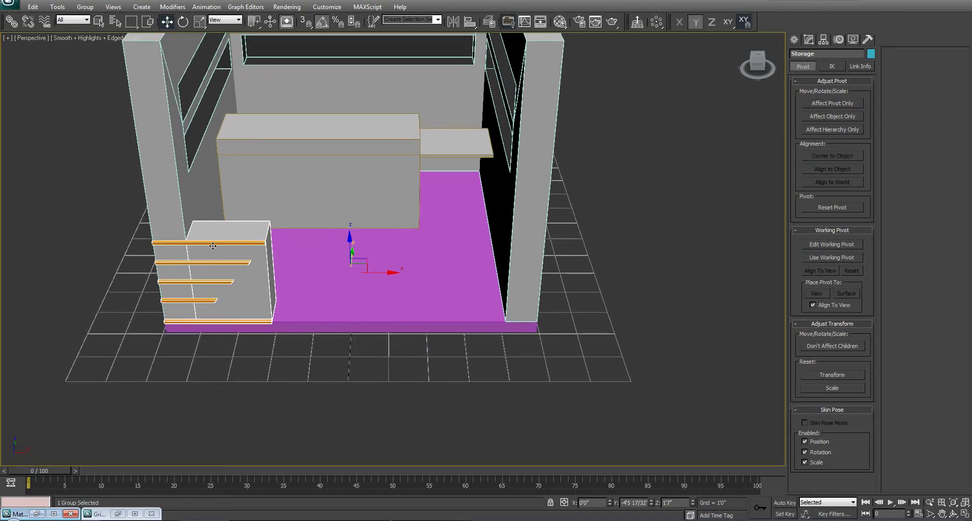
click(451, 22)
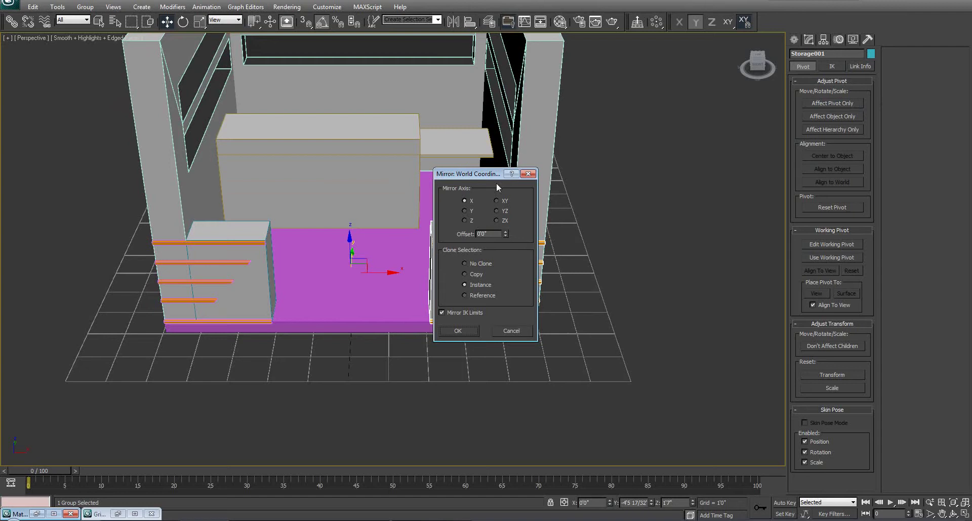
drag(461, 172, 669, 141)
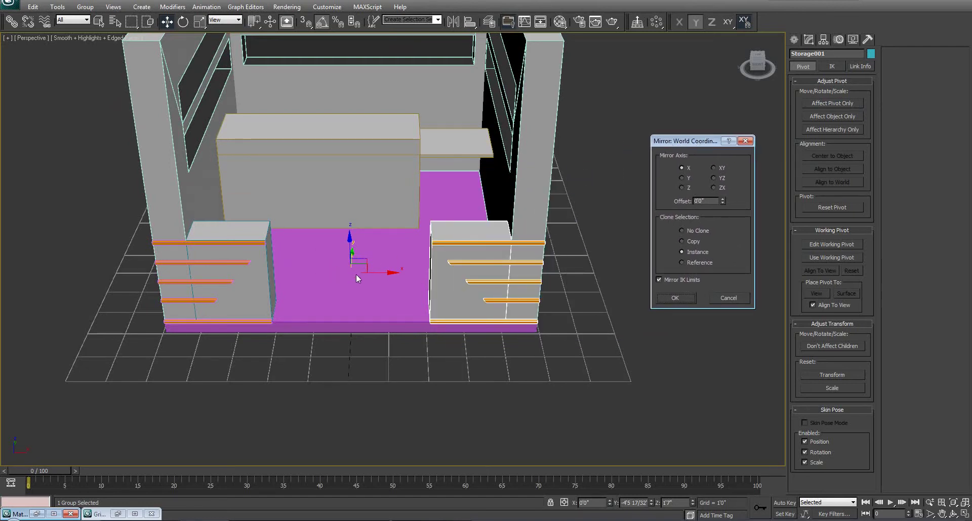
drag(693, 144, 697, 122)
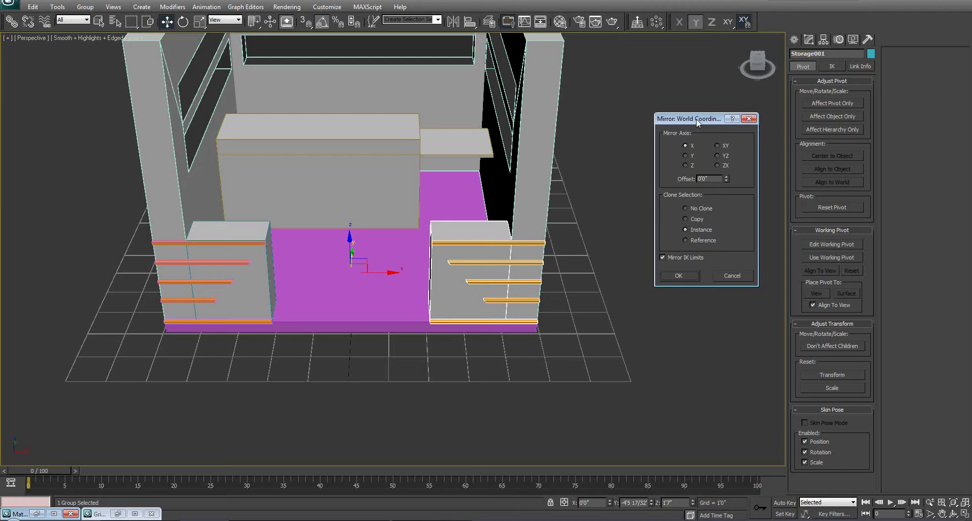
click(678, 276)
Draw a snapped rectangle about 1'0" high and 8'2" wide in the front view, between the side walls at their upper edge.
alt+middle_drag(426, 229, 355, 238)
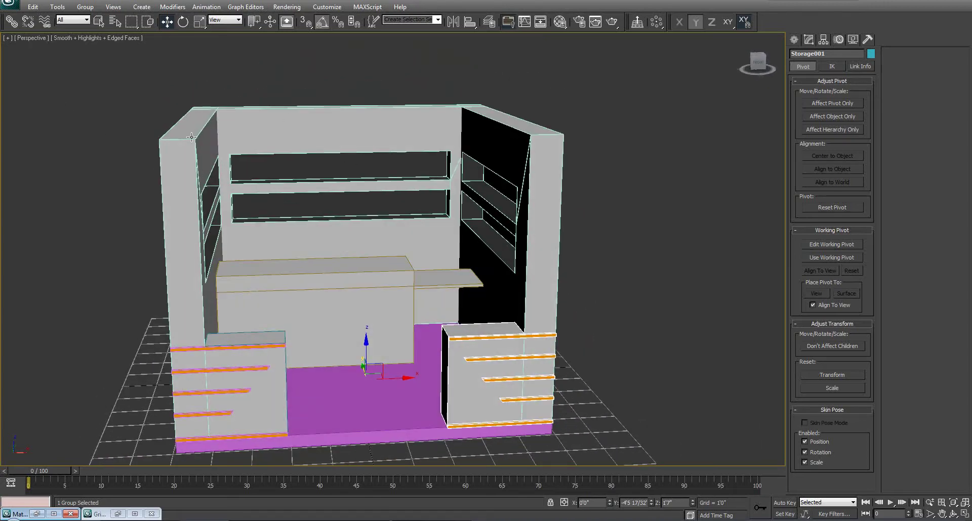
alt+middle_drag(292, 172, 258, 181)
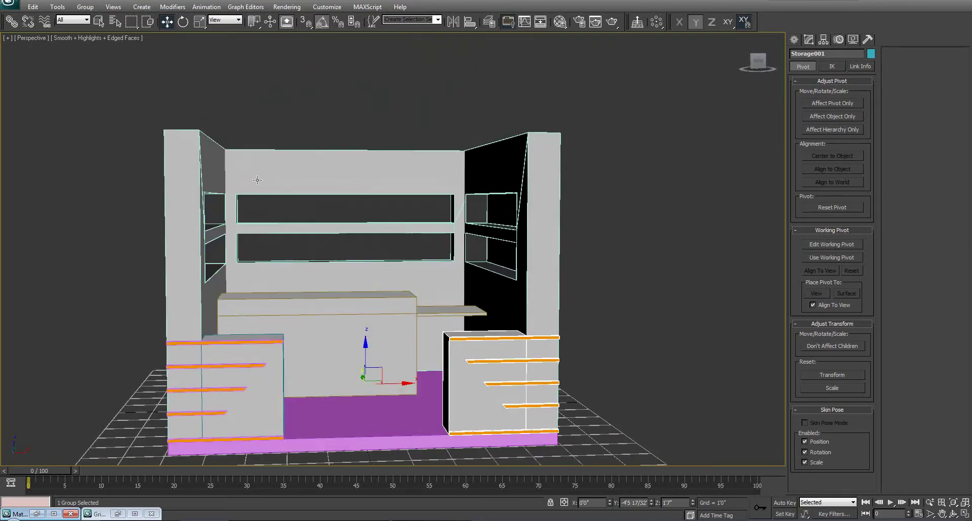
key(f)
middle_drag(316, 138, 304, 211)
scroll(304, 211, up, 3)
middle_drag(314, 100, 264, 245)
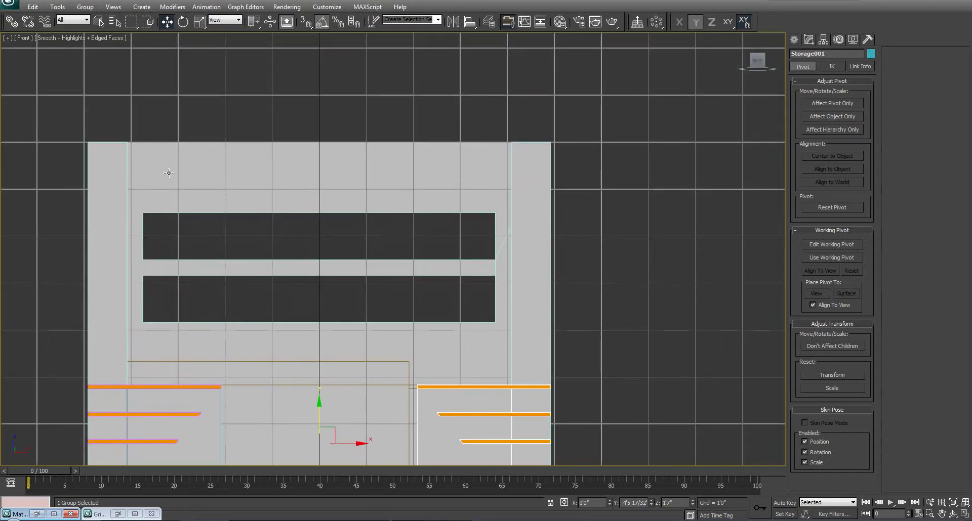
middle_drag(167, 171, 181, 173)
right_click(216, 168)
click(233, 115)
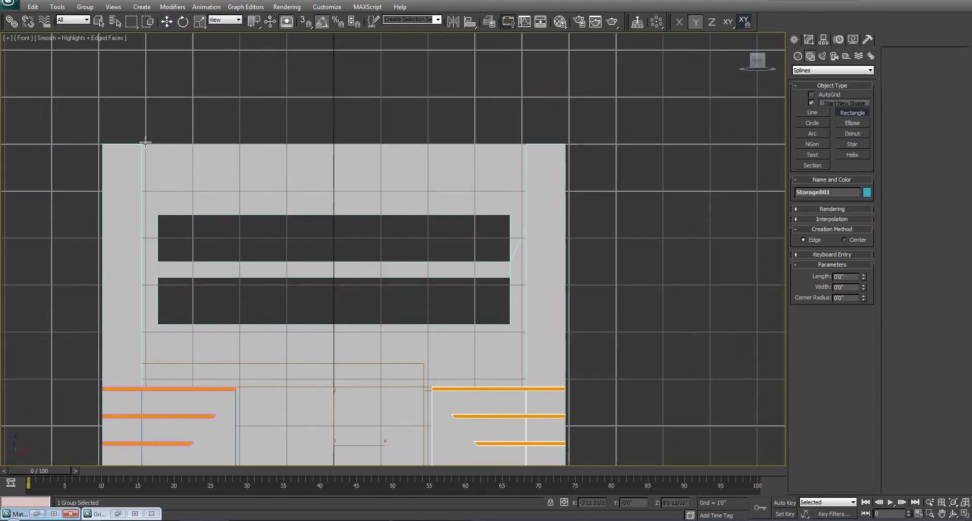
key(s)
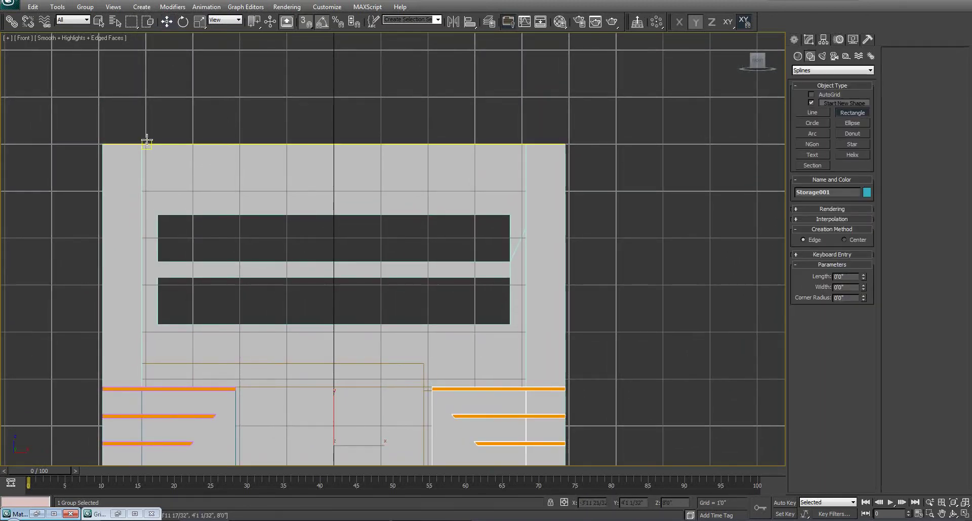
right_click(306, 21)
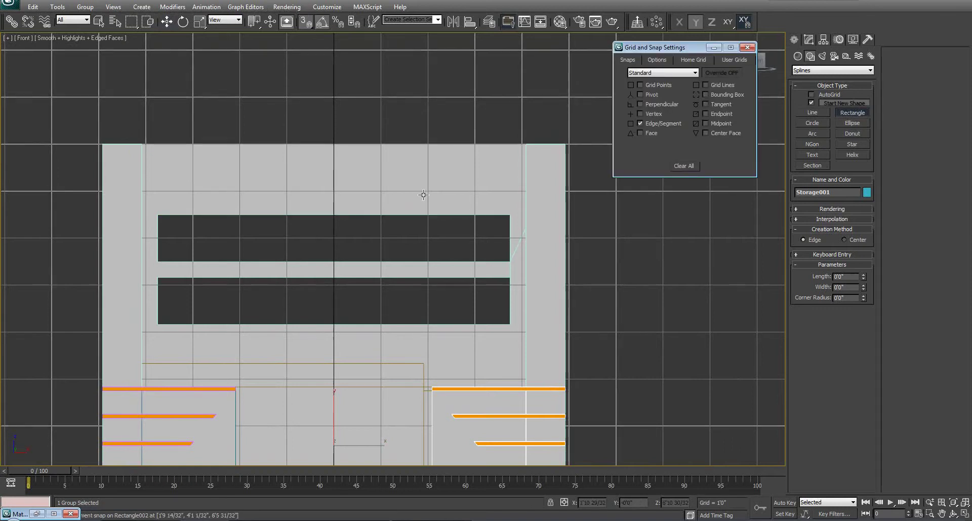
click(714, 47)
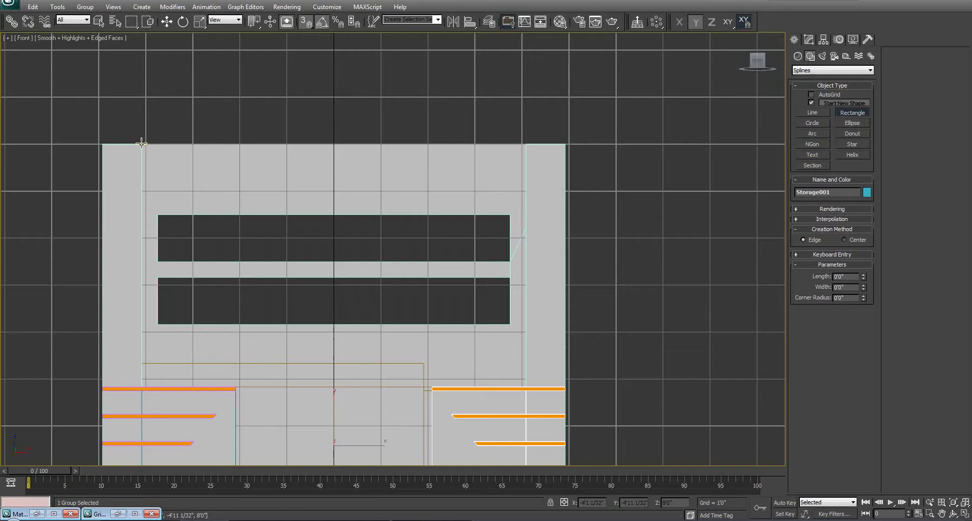
drag(143, 144, 524, 191)
Extrude the rectangle between the side walls by -6" to form a beam across the room's front opening.
middle_drag(448, 210, 449, 249)
key(p)
scroll(443, 240, down, 4)
click(811, 40)
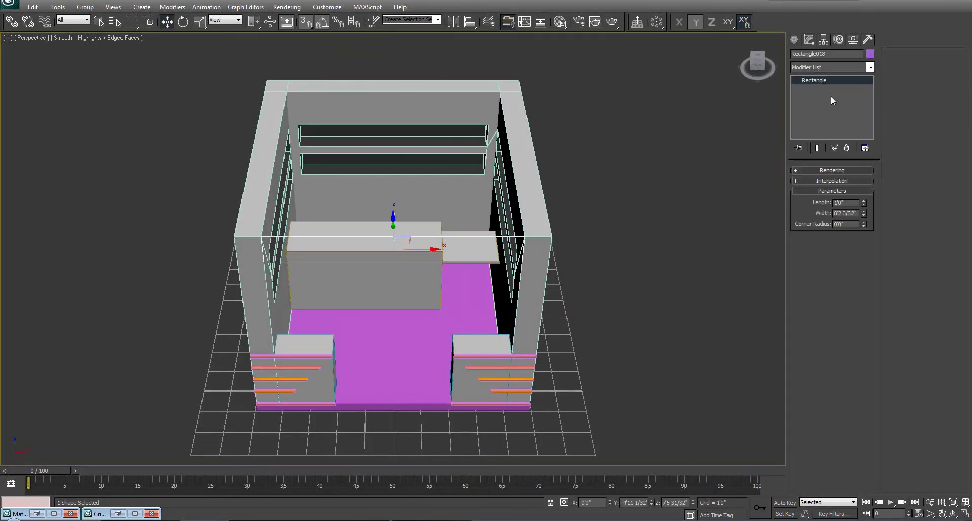
click(831, 67)
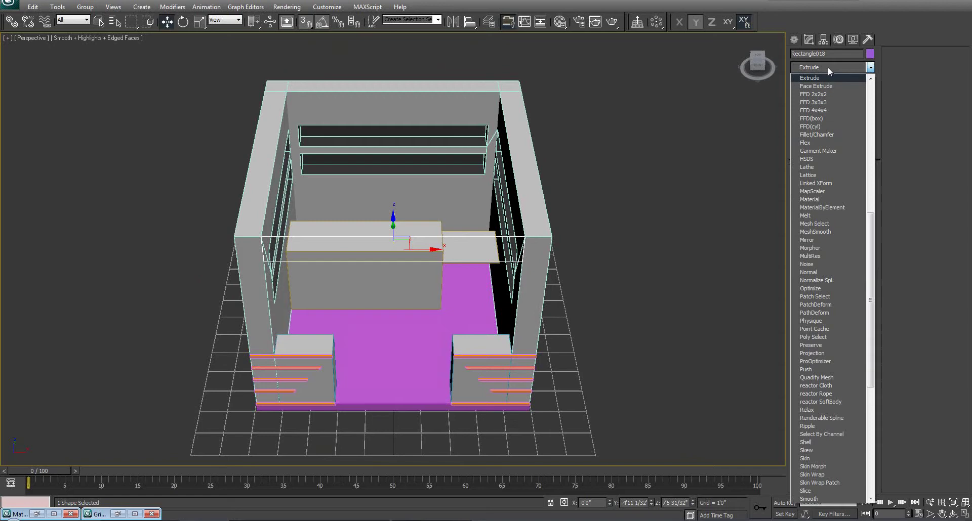
click(807, 78)
alt+middle_drag(569, 244, 456, 260)
scroll(512, 280, up, 3)
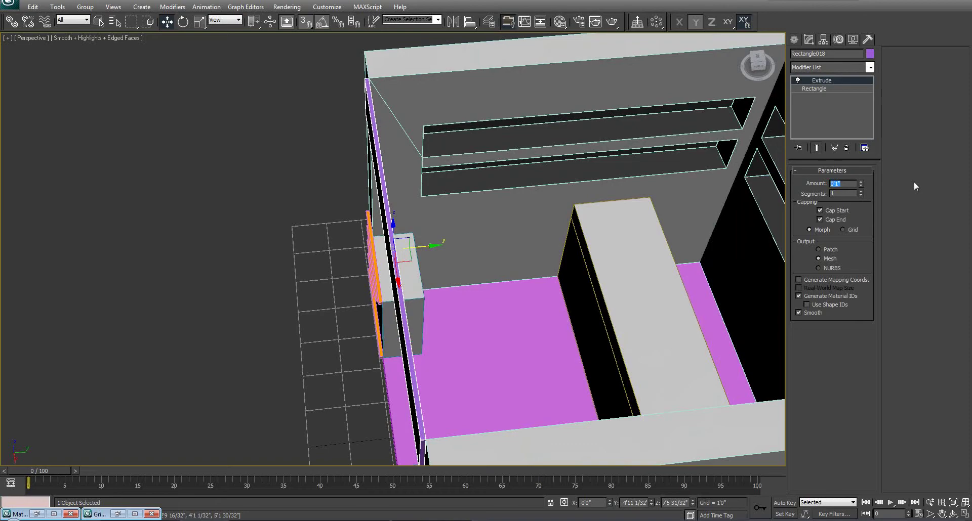
text(-6)
key(Return)
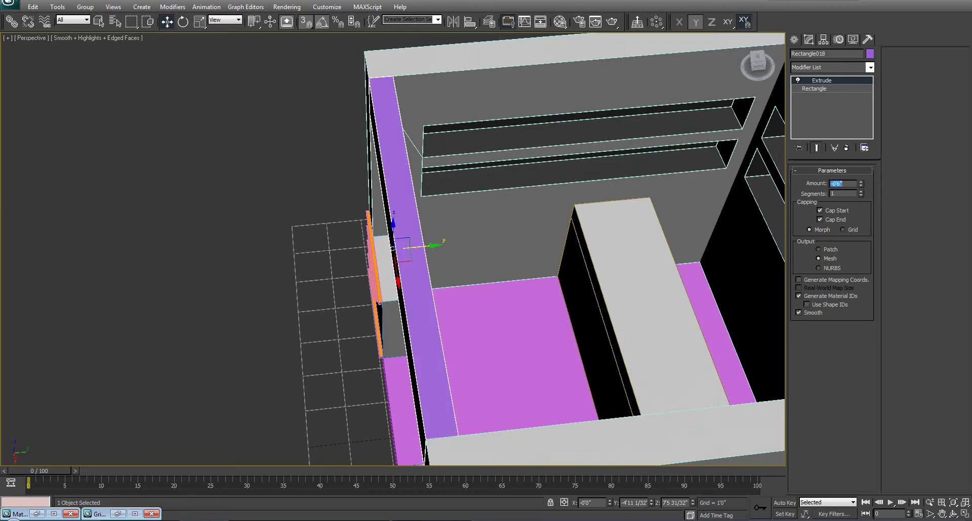
Assign the Wall material to the front beam and minimize the material editor.
alt+middle_drag(527, 254, 537, 238)
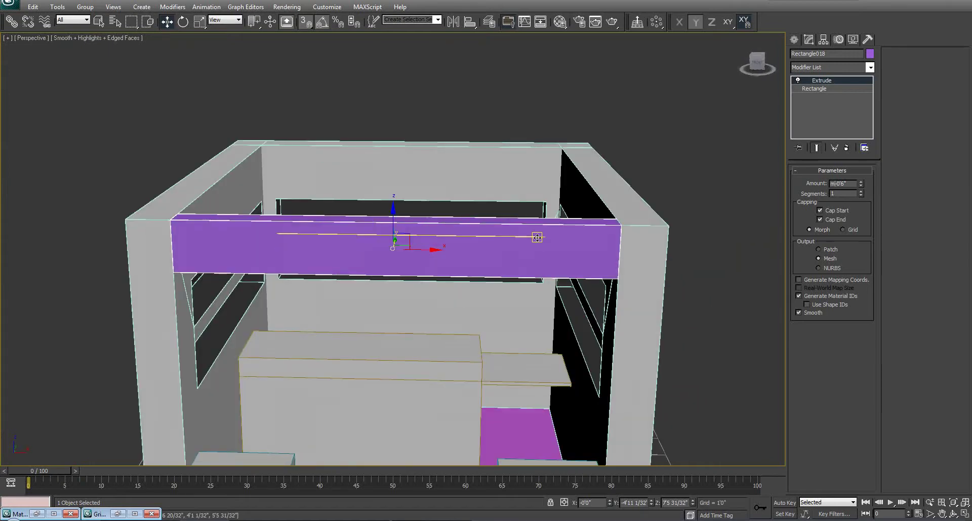
alt+middle_drag(645, 202, 553, 218)
key(m)
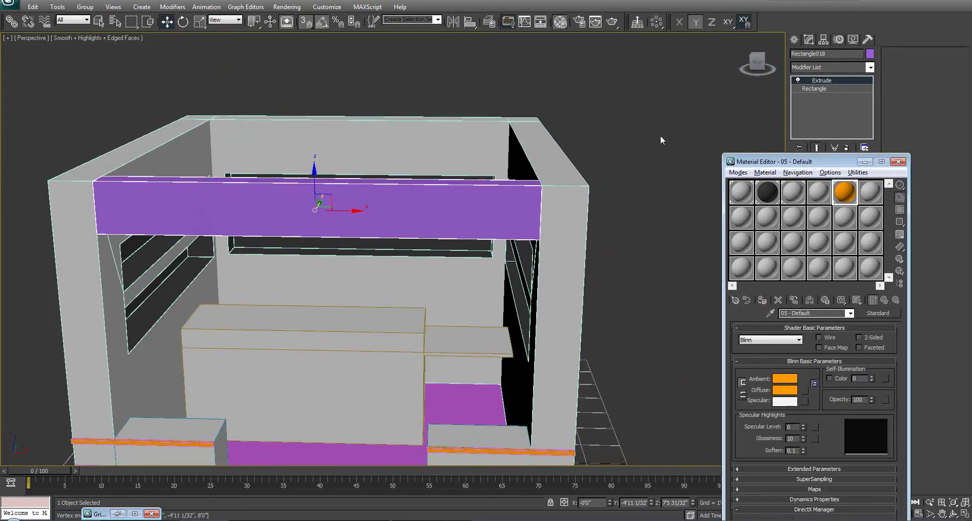
click(739, 201)
click(762, 300)
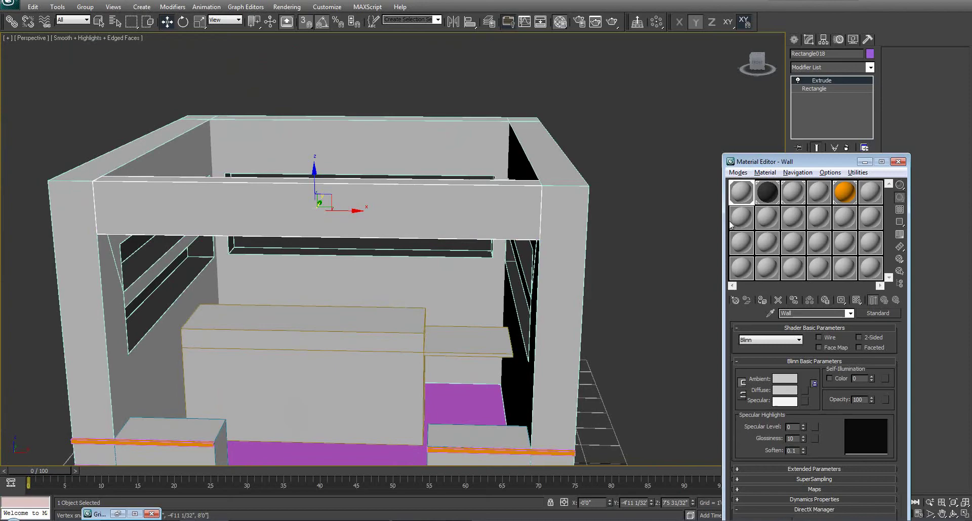
click(863, 163)
Examine the counter, its top slab and the storage cabinets in perspective and from the front.
mouse_move(451, 257)
alt+middle_down()
mouse_move(444, 230)
mouse_move(468, 174)
mouse_move(463, 257)
mouse_move(501, 245)
mouse_move(455, 224)
mouse_move(434, 254)
mouse_move(451, 238)
mouse_move(342, 296)
mouse_move(372, 298)
mouse_move(365, 311)
mouse_move(319, 299)
alt+middle_up()
click(293, 301)
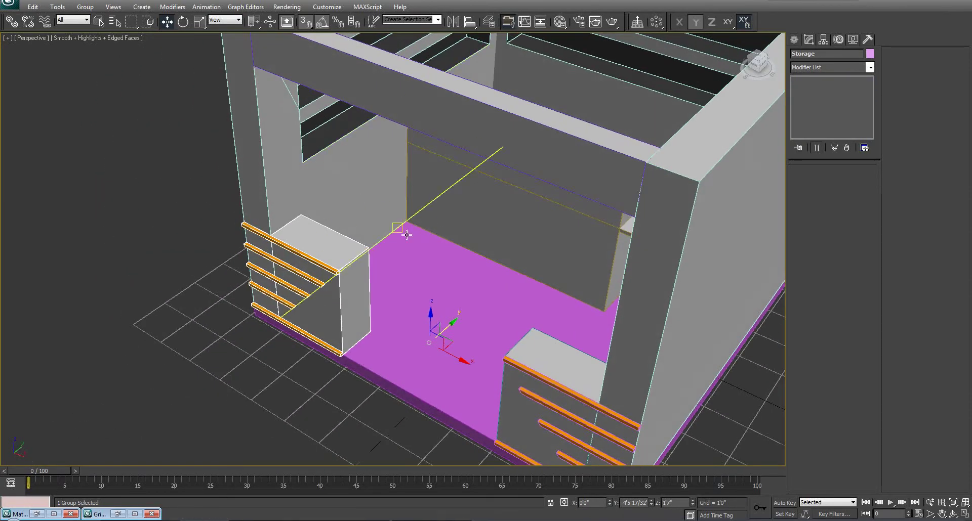
alt+middle_drag(405, 229, 451, 218)
scroll(451, 218, up, 6)
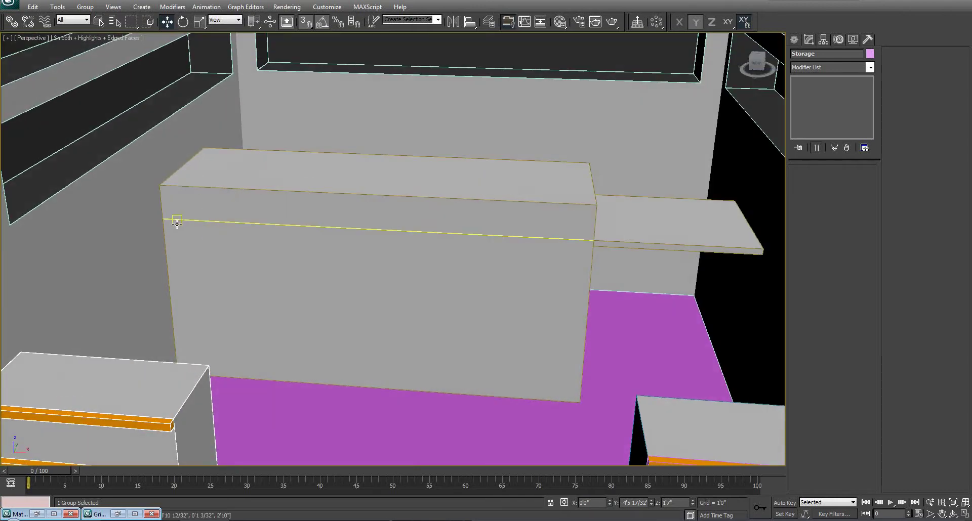
scroll(408, 322, down, 6)
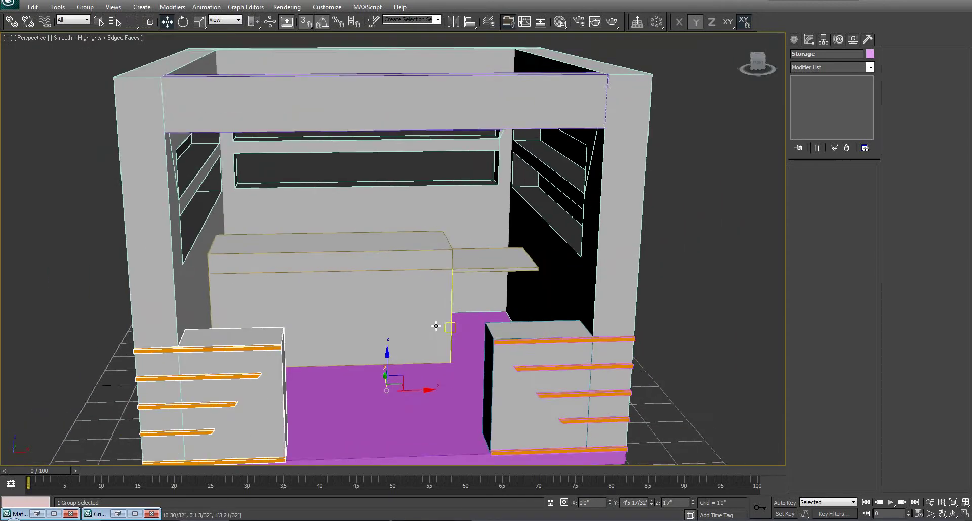
alt+middle_drag(436, 326, 407, 321)
scroll(415, 324, up, 5)
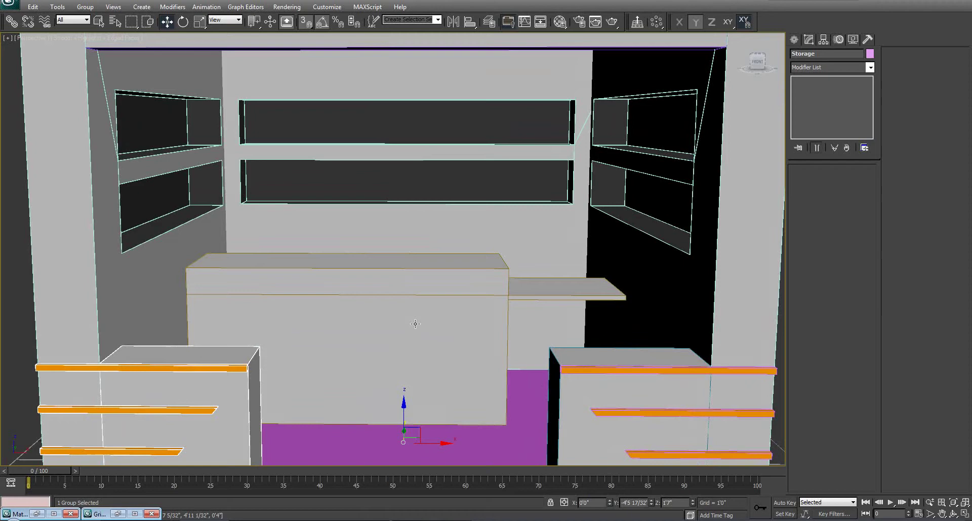
key(f)
scroll(408, 318, up, 8)
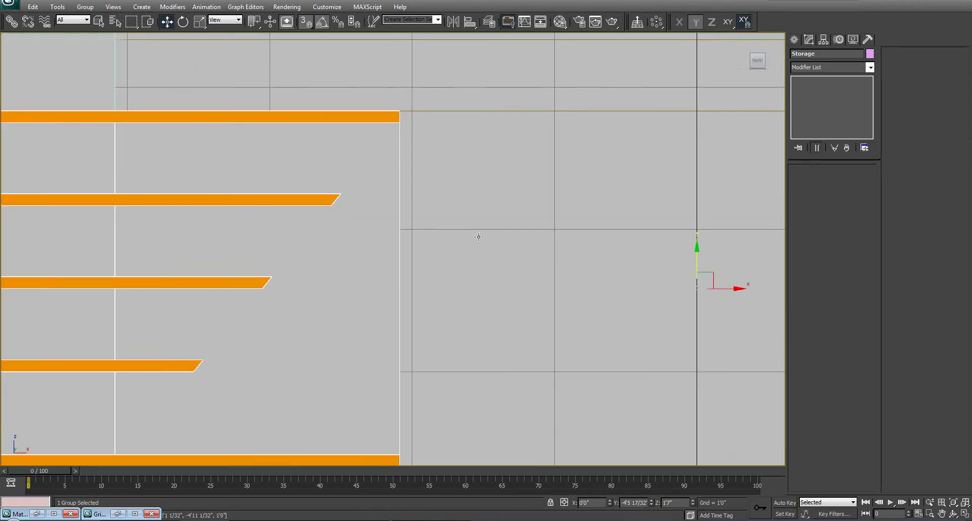
scroll(479, 236, down, 3)
click(516, 220)
scroll(472, 235, down, 5)
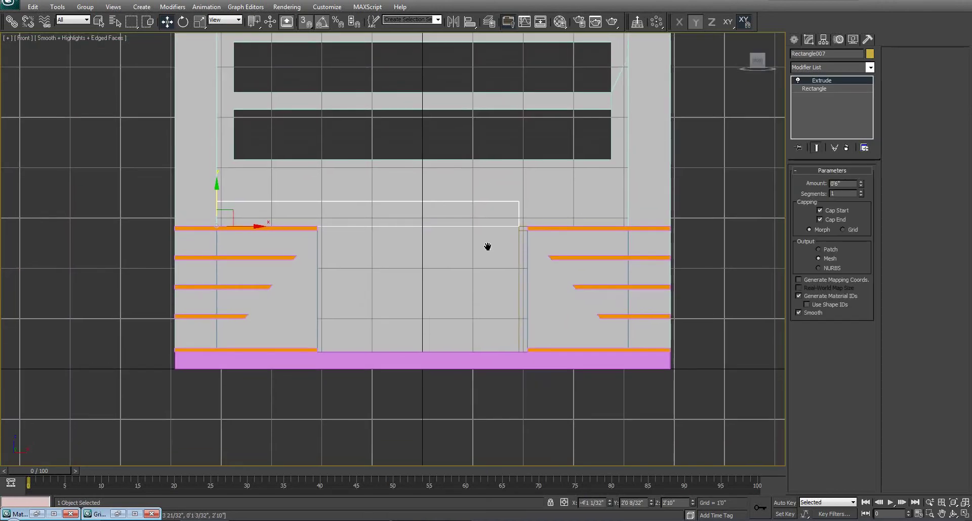
key(g)
middle_drag(444, 213, 483, 247)
scroll(484, 219, up, 2)
scroll(444, 244, up, 4)
click(539, 171)
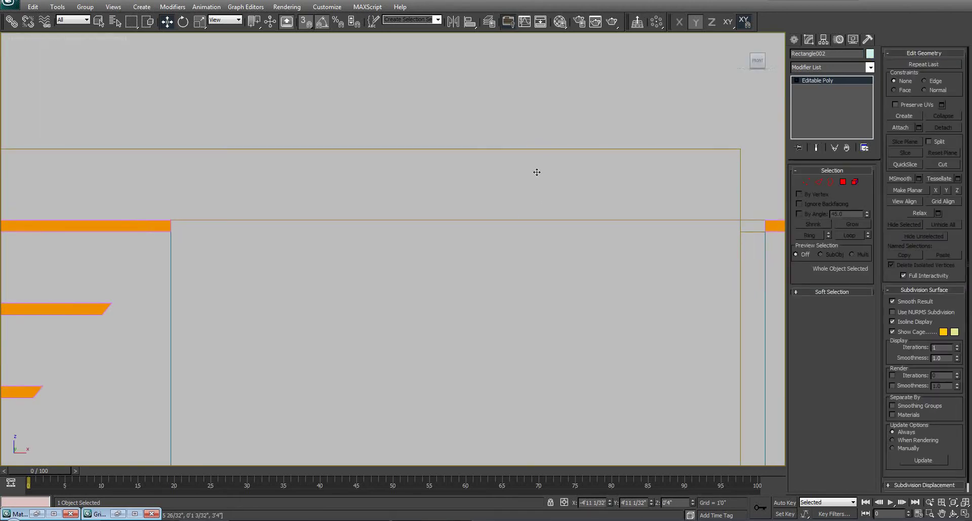
middle_drag(545, 219, 516, 247)
key(p)
key(z)
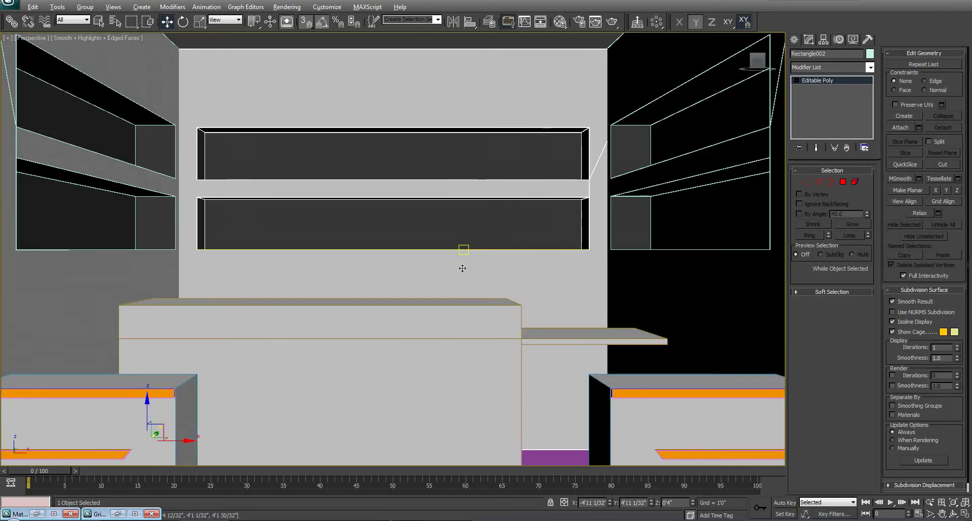
Mirror the counter's top slab along the Z axis as a copy with a 0'0" offset, placing the copy directly beneath it.
alt+middle_drag(462, 267, 471, 242)
click(463, 243)
alt+middle_drag(443, 284, 289, 307)
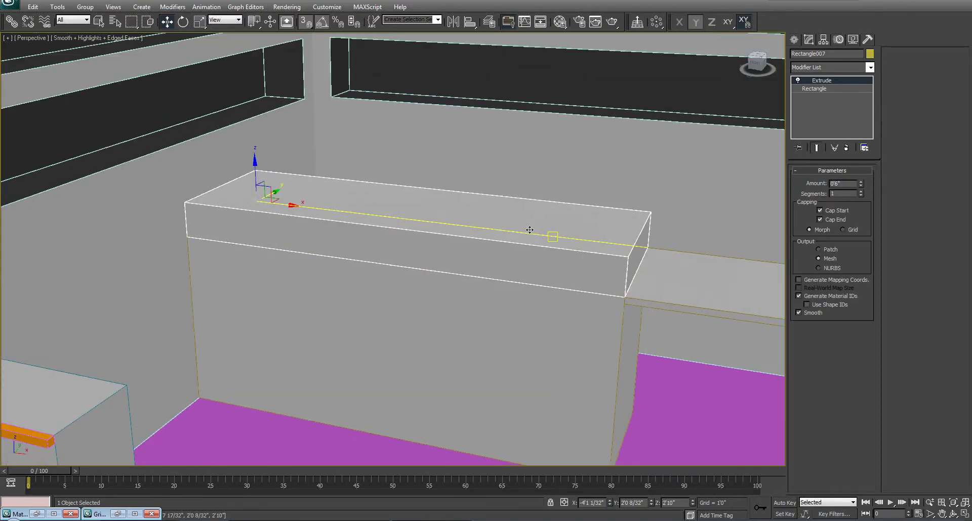
alt+middle_drag(331, 258, 481, 269)
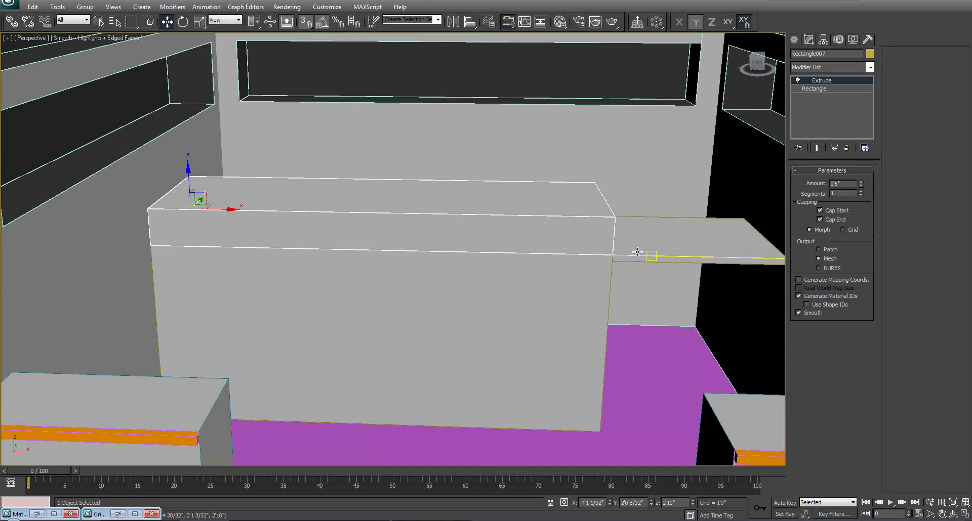
alt+middle_drag(625, 261, 509, 249)
middle_drag(440, 257, 468, 283)
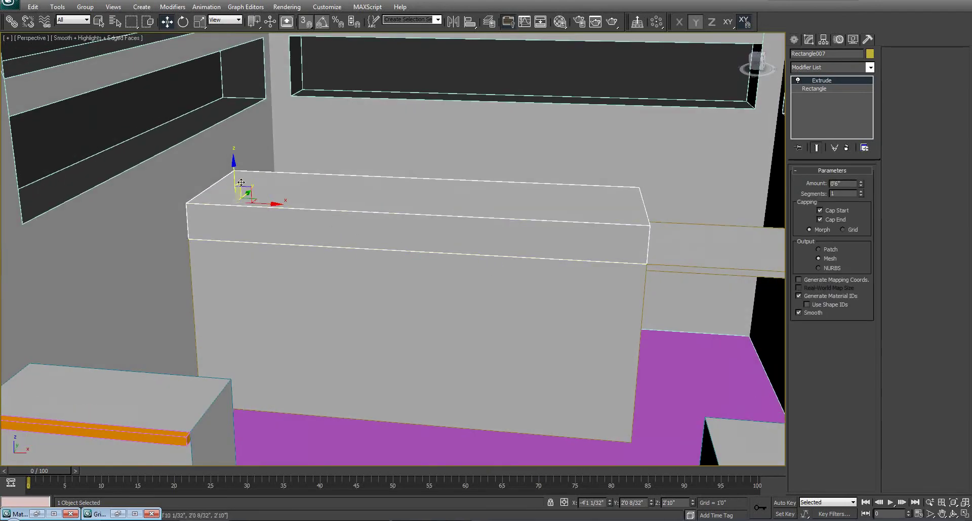
mouse_move(235, 171)
shift+mouse_down()
mouse_move(237, 226)
mouse_move(234, 174)
shift+mouse_up()
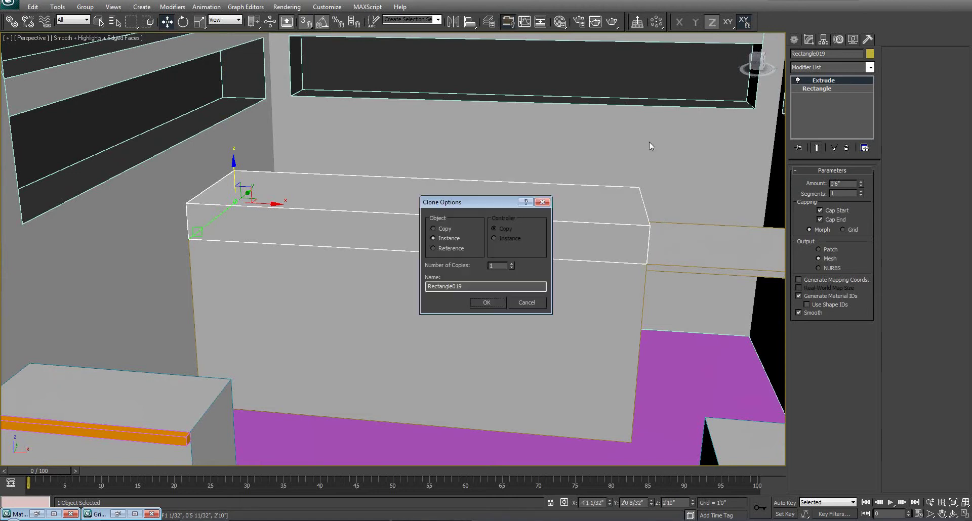
click(527, 302)
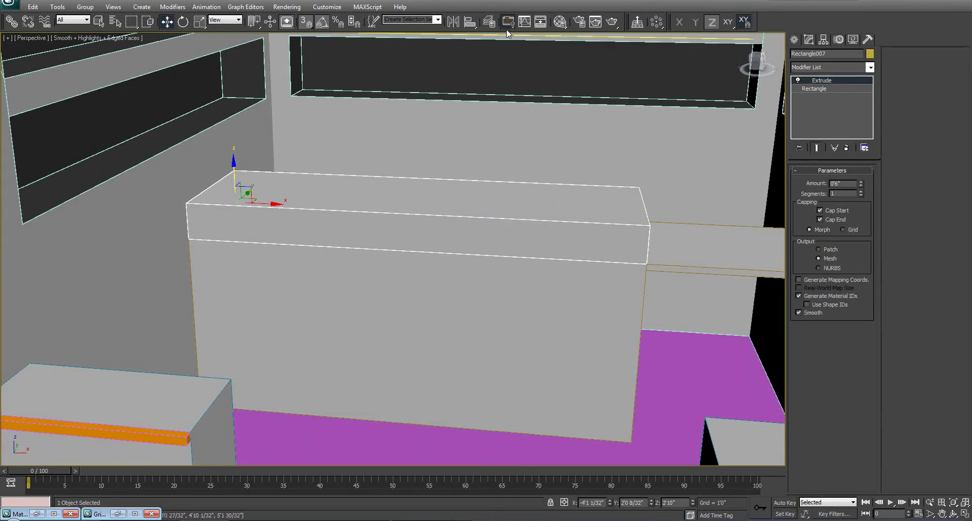
click(453, 22)
drag(481, 174, 717, 137)
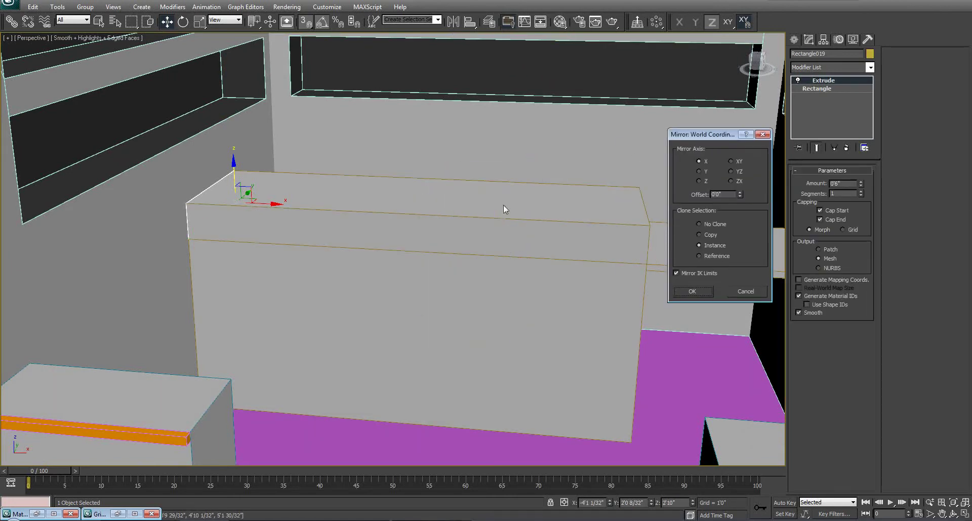
click(699, 181)
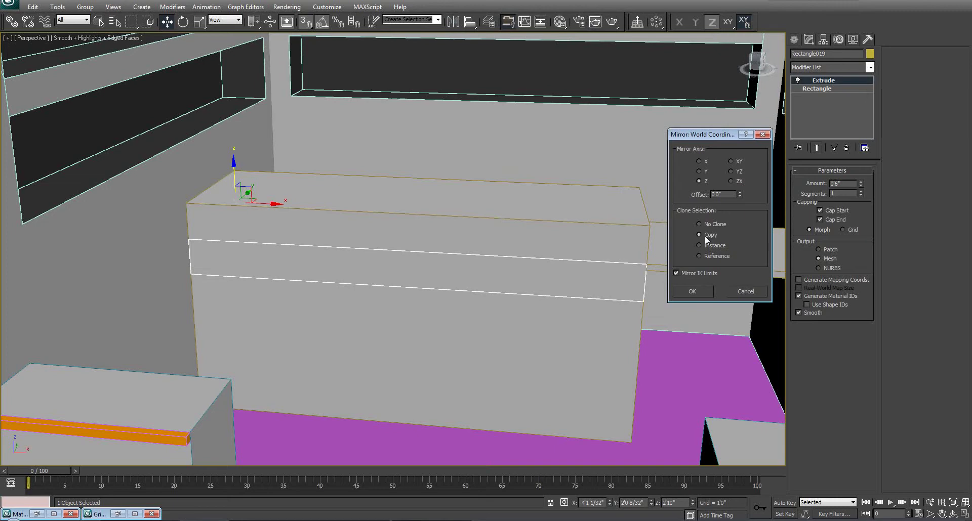
click(707, 293)
Set the extrusion amount of the mirrored slab copy beneath the counter top to 1".
alt+middle_drag(555, 263, 594, 258)
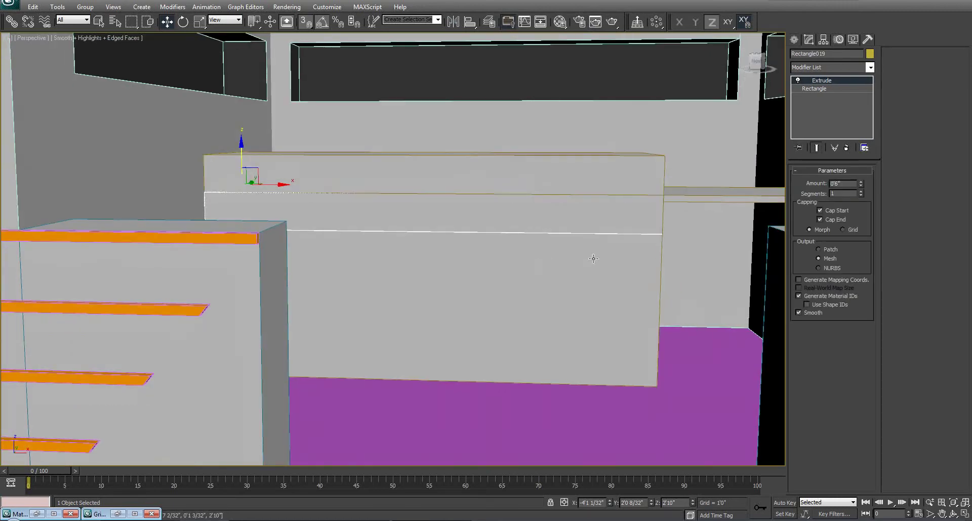
click(830, 89)
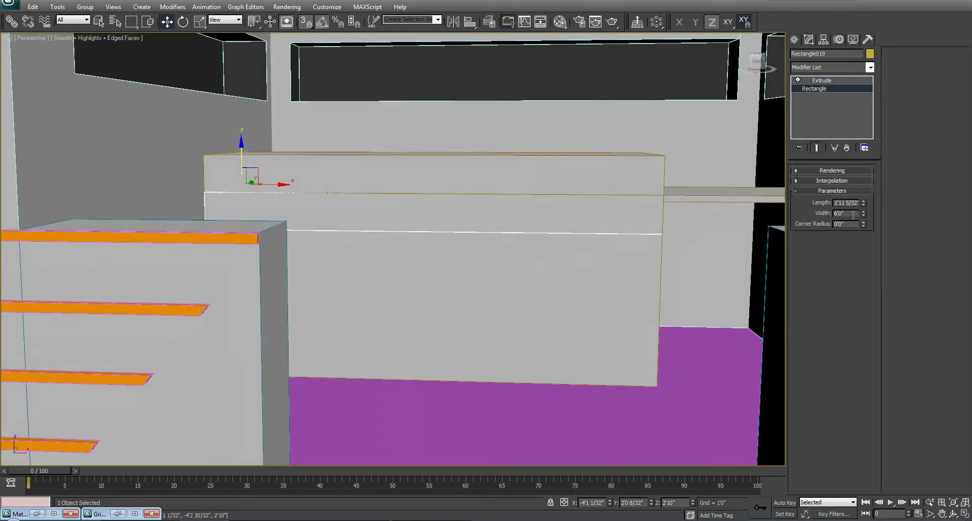
click(831, 83)
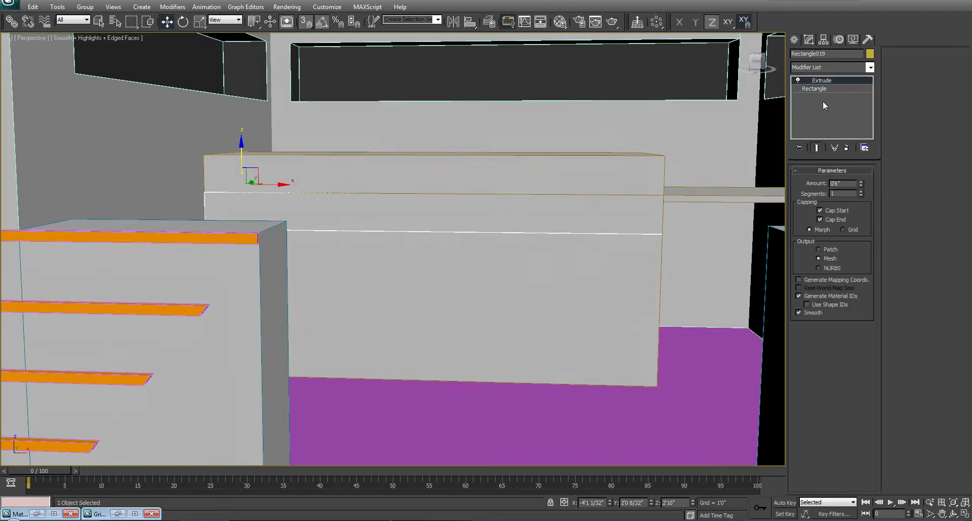
double_click(841, 185)
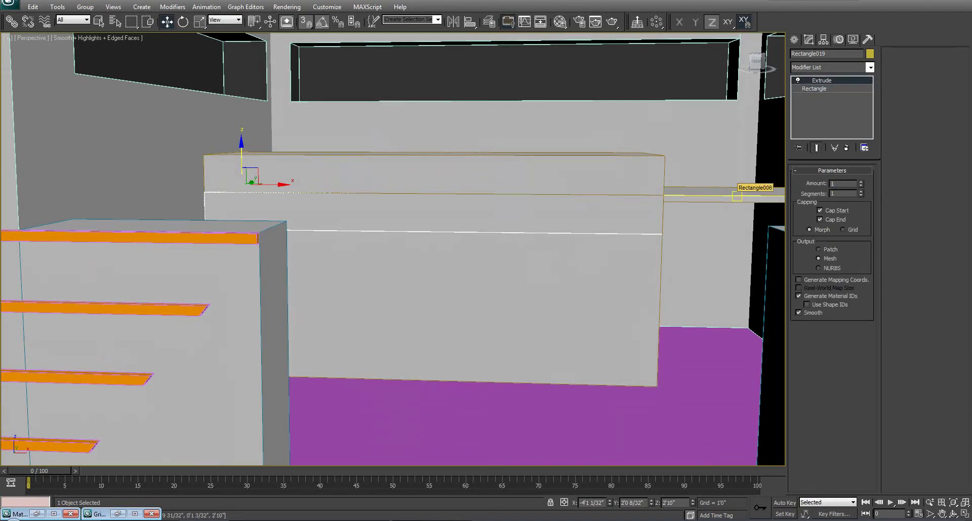
text(1)
key(Return)
Set the length of the slab copy's base rectangle to 1", turning it into a thin strip.
alt+middle_drag(454, 200, 430, 265)
scroll(451, 211, down, 8)
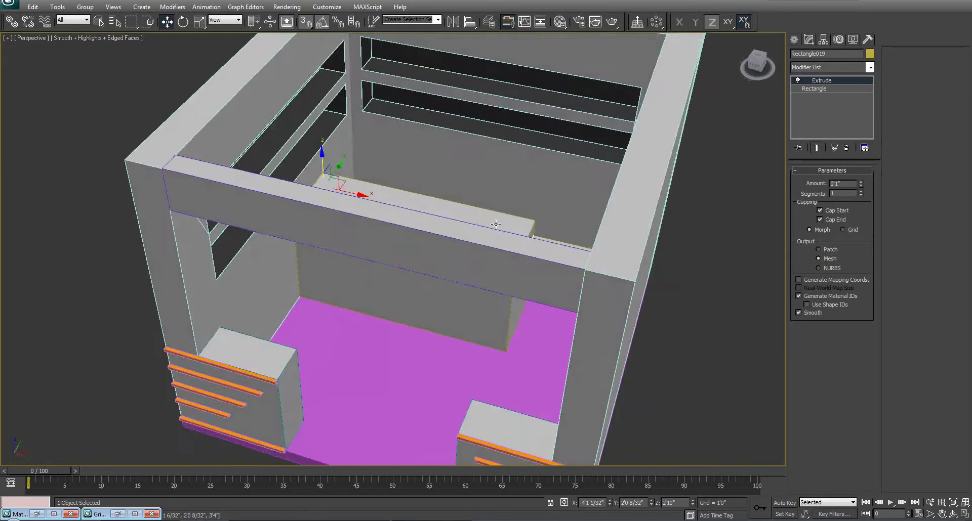
alt+middle_drag(451, 213, 470, 251)
scroll(419, 263, up, 4)
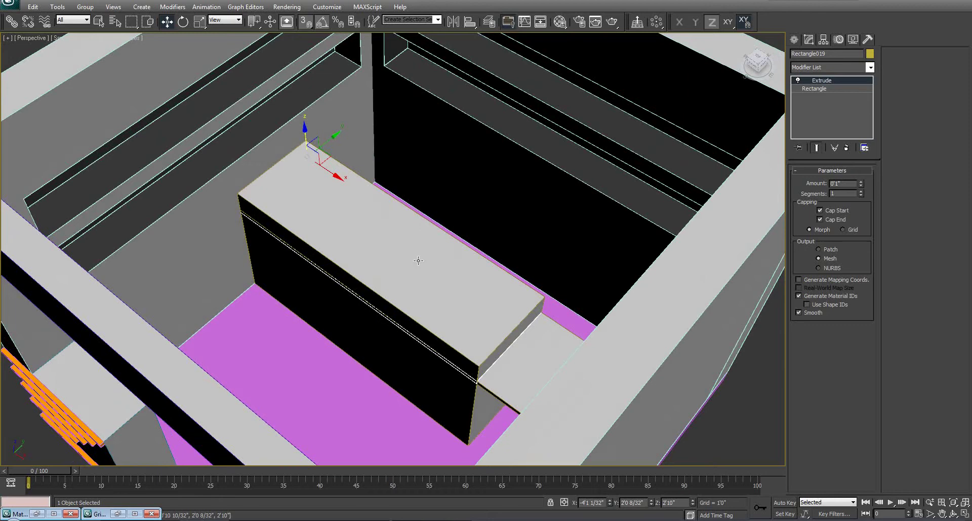
click(814, 91)
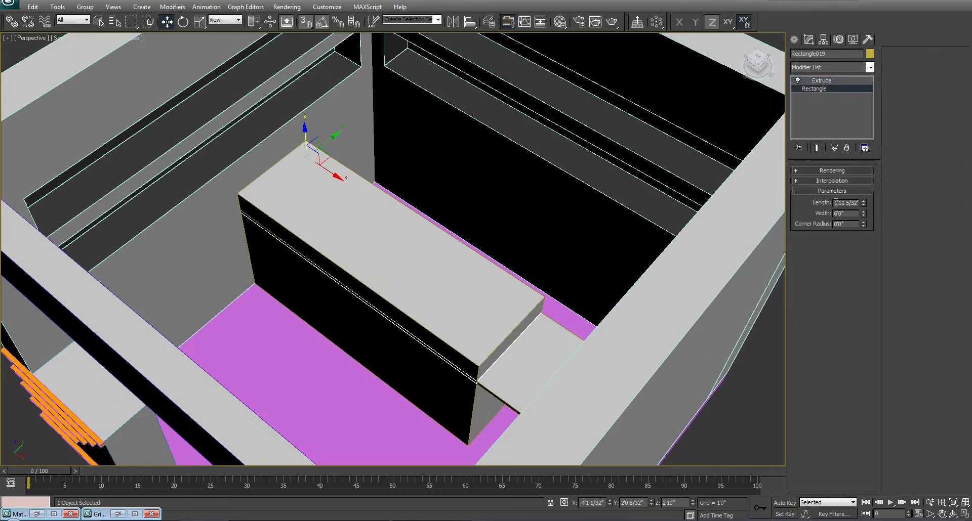
text(1)
key(Return)
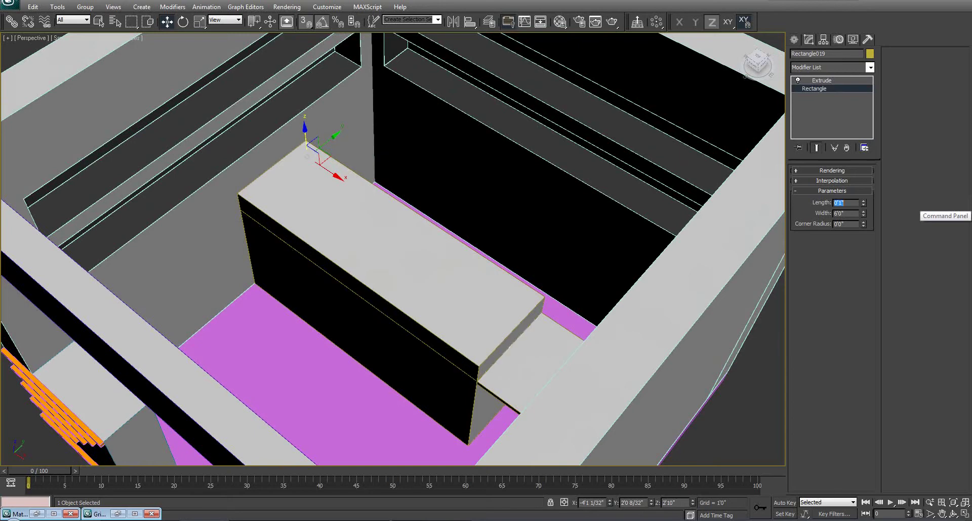
Move the thin strip along Y out past the counter's front face and shift only its pivot to the strip's end.
alt+middle_drag(380, 244, 351, 203)
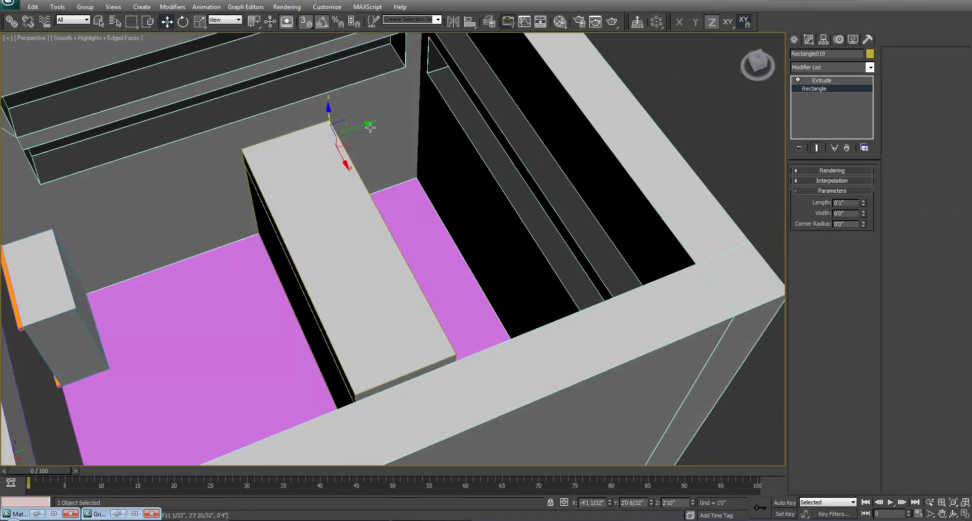
drag(370, 127, 272, 147)
click(824, 41)
click(844, 104)
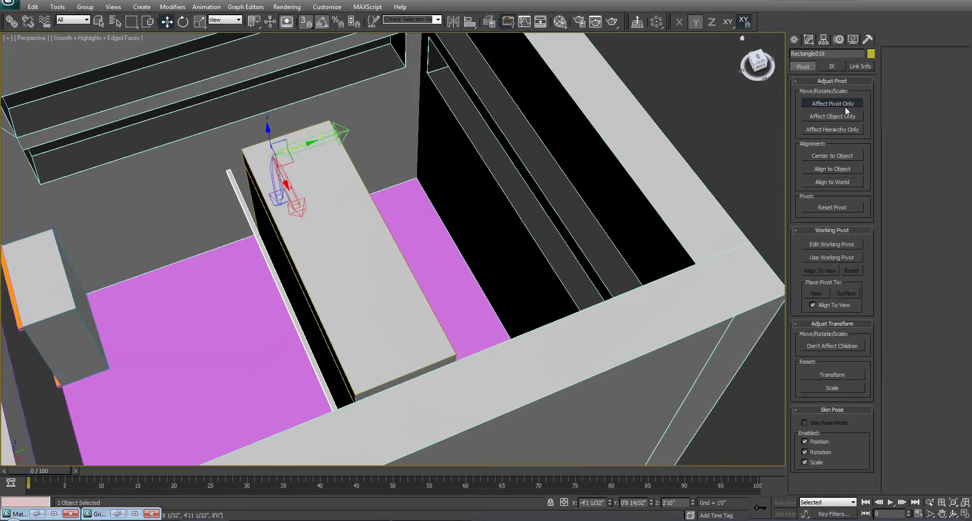
drag(309, 143, 230, 166)
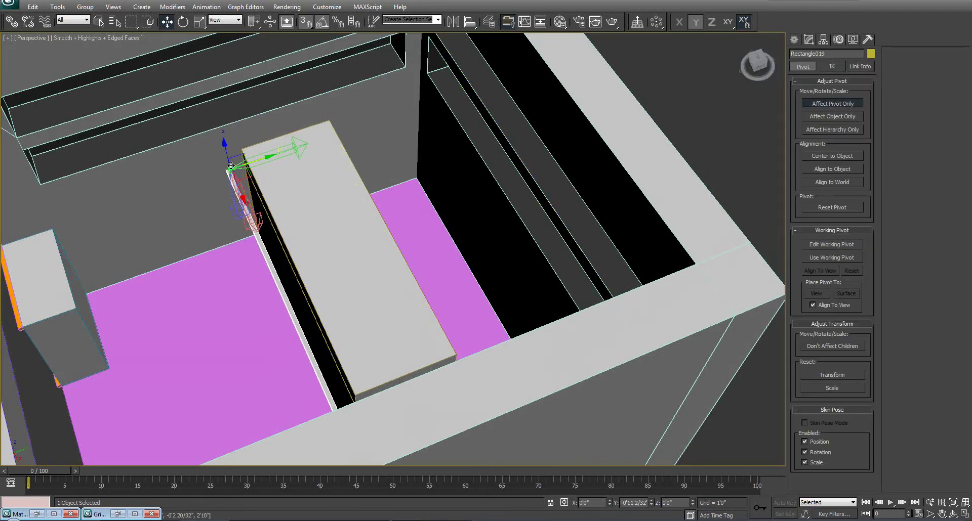
click(825, 103)
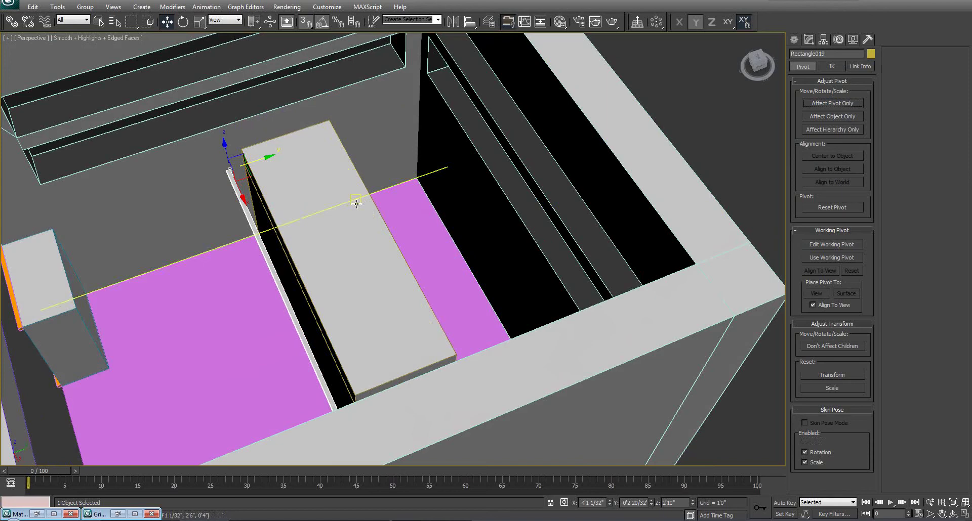
Position the strip along Y against the counter's front face and assign it the orange 05 - Default material.
drag(264, 156, 260, 157)
alt+middle_drag(259, 158, 363, 197)
click(560, 22)
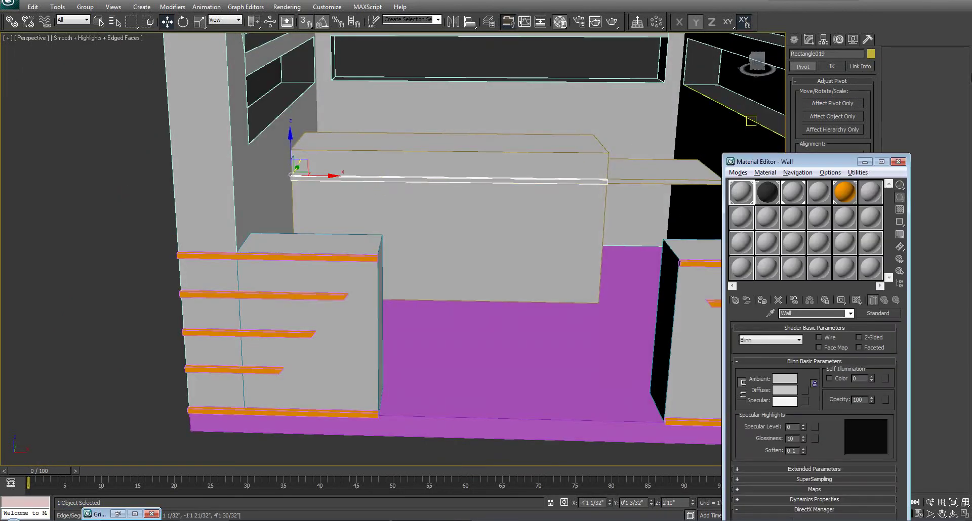
click(848, 202)
click(763, 301)
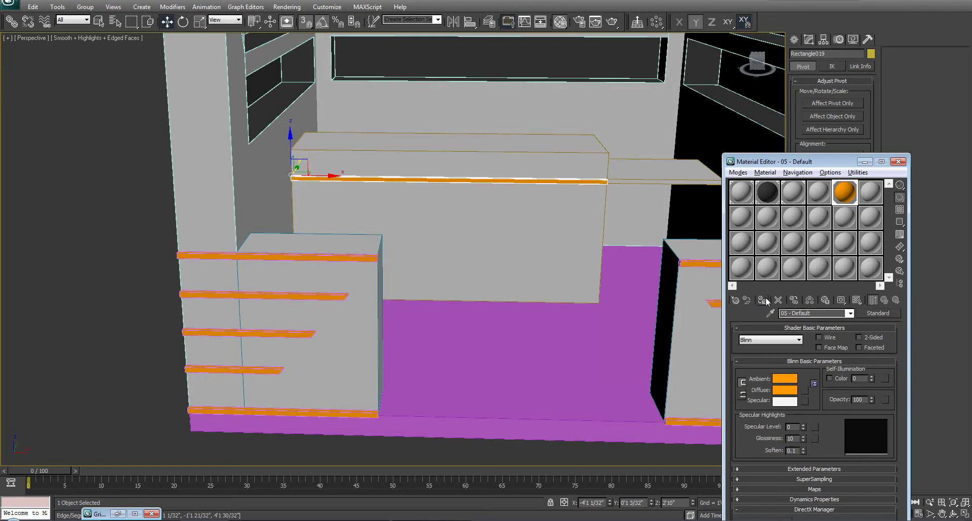
click(864, 163)
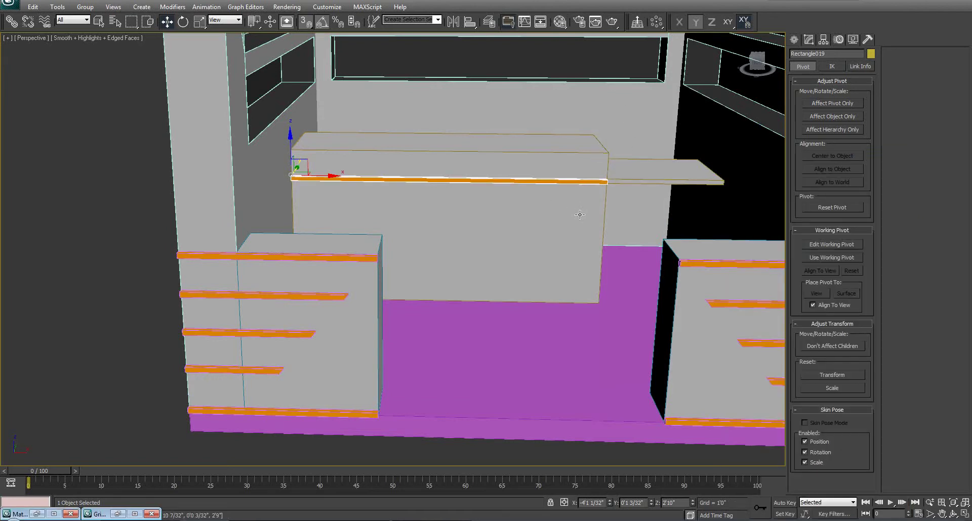
Assign the orange 05 - Default material to the thin shelf extending beside the counter and minimize the material editor.
click(663, 176)
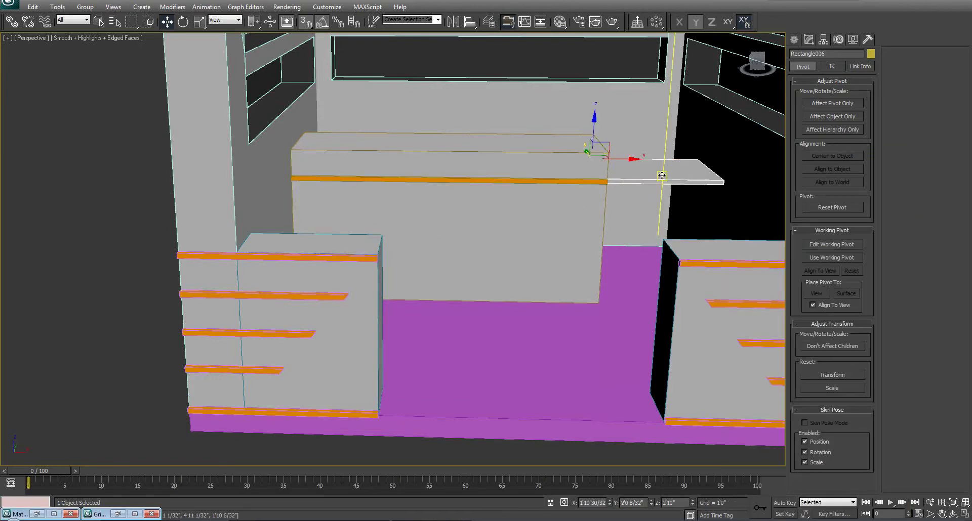
key(m)
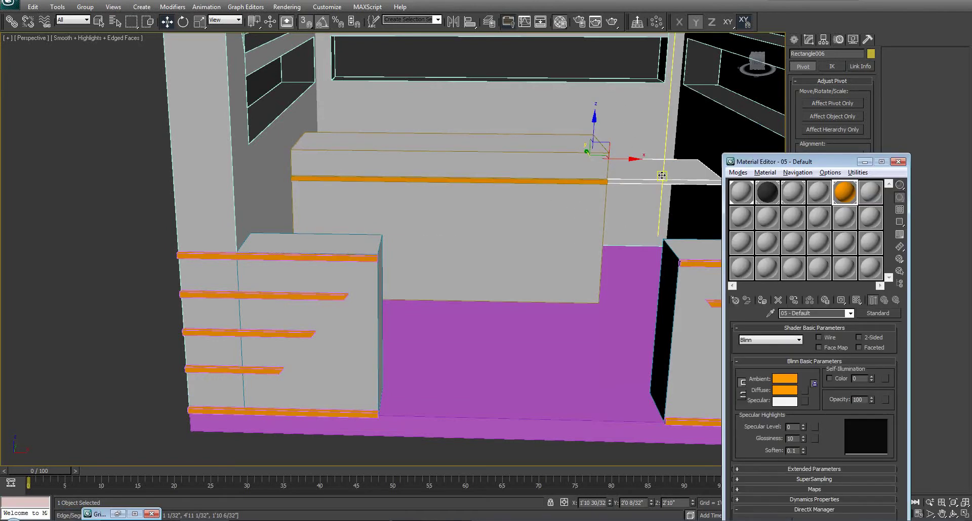
click(763, 301)
click(867, 162)
Place a text spline on the front beam in the Front view with AutoGrid enabled.
scroll(524, 216, down, 6)
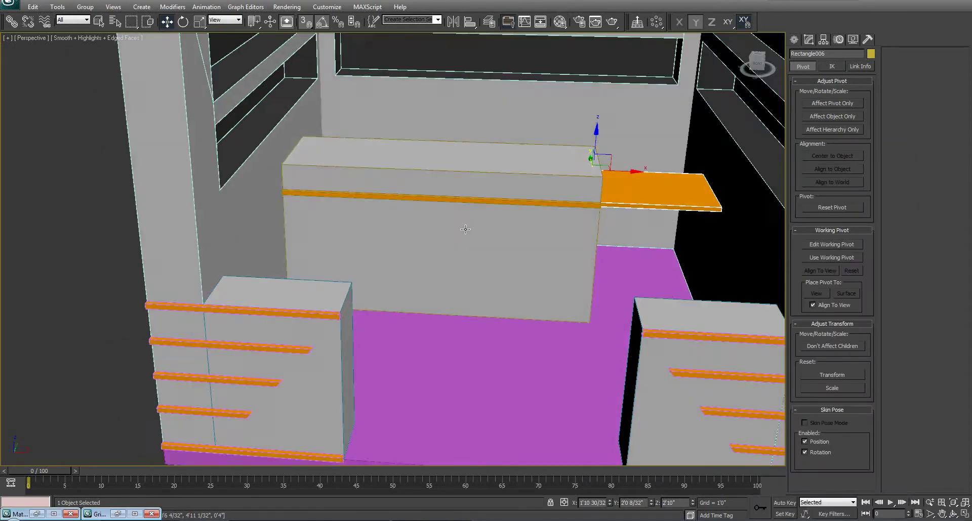
middle_drag(525, 216, 480, 285)
middle_drag(484, 241, 428, 290)
key(f)
scroll(471, 216, up, 5)
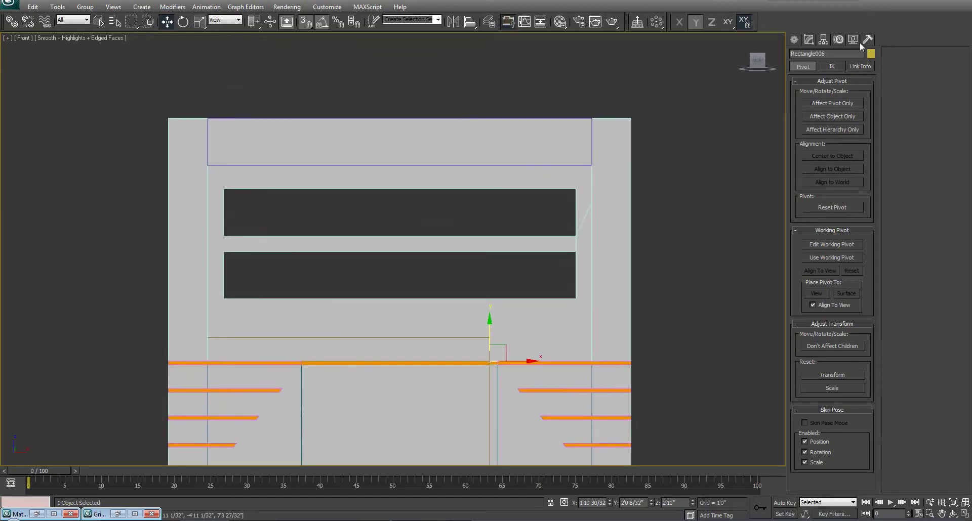
click(791, 39)
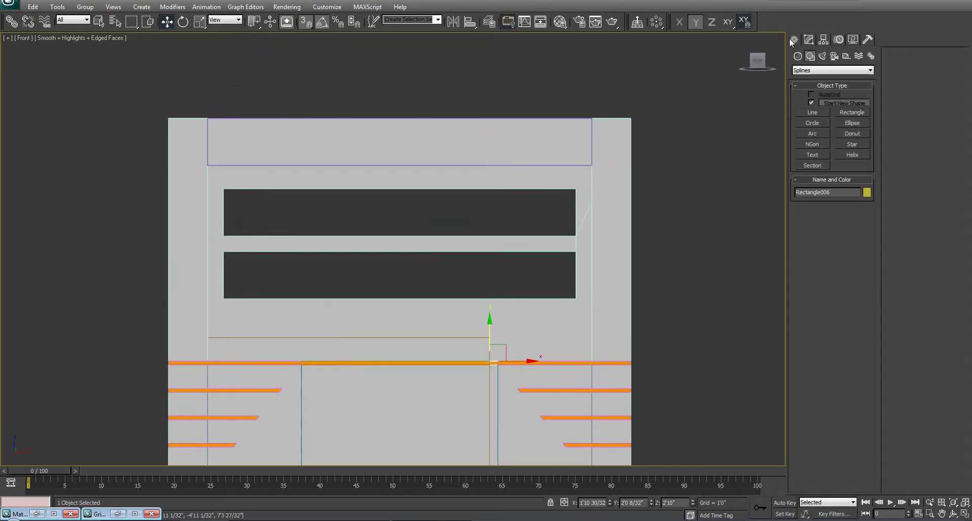
click(823, 58)
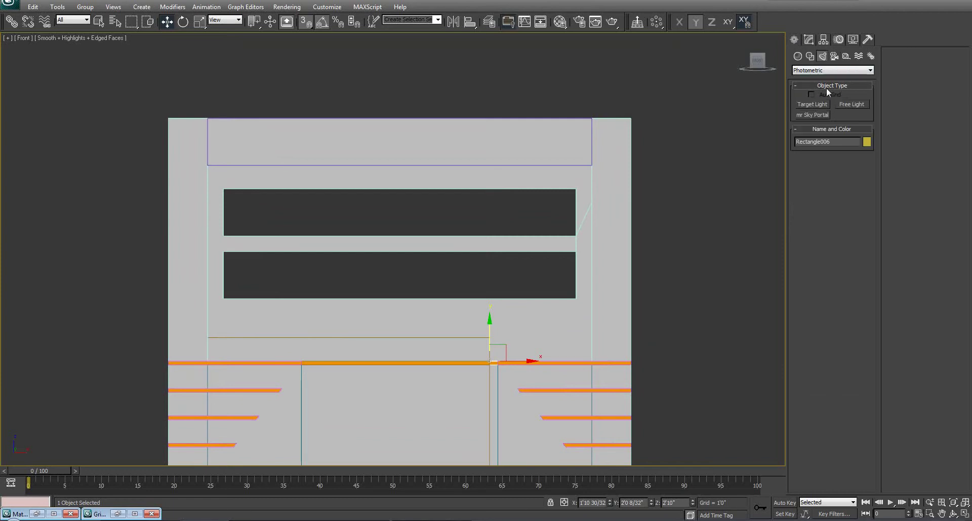
click(809, 57)
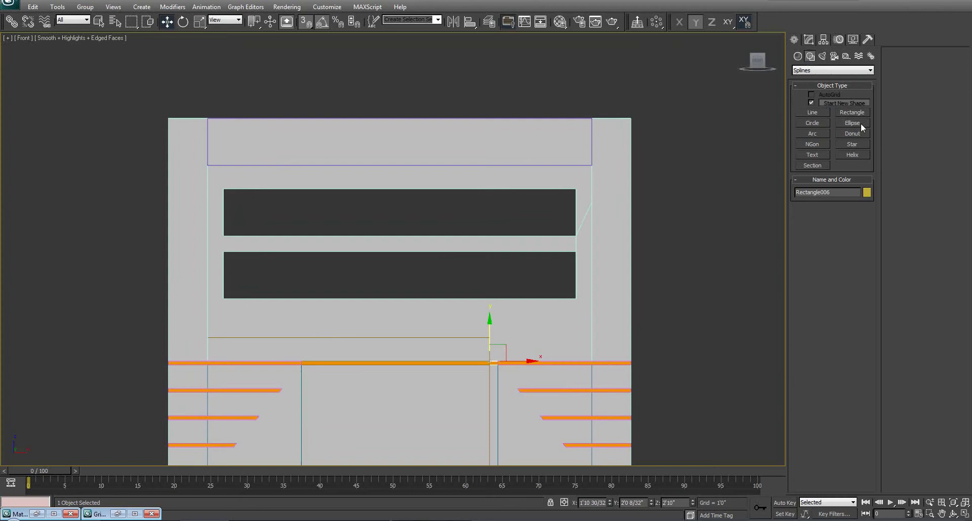
click(806, 156)
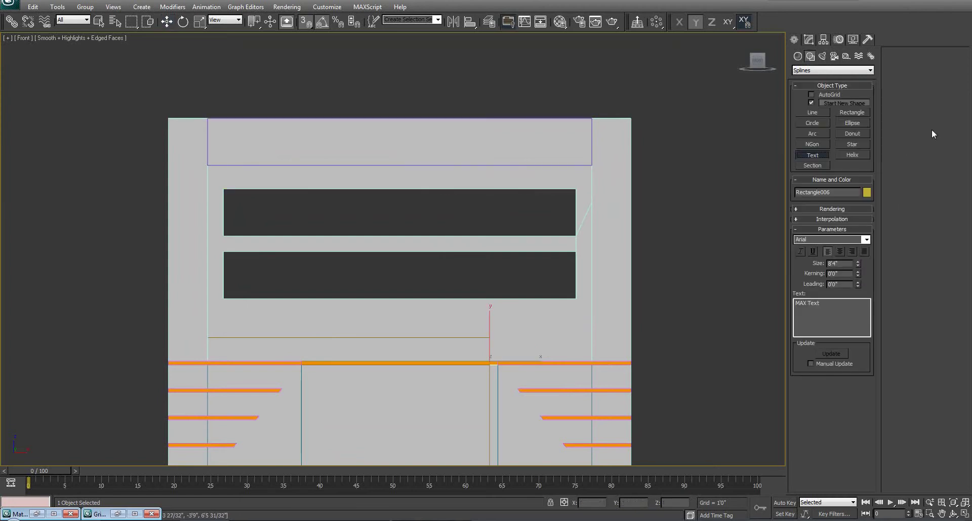
click(815, 95)
click(395, 142)
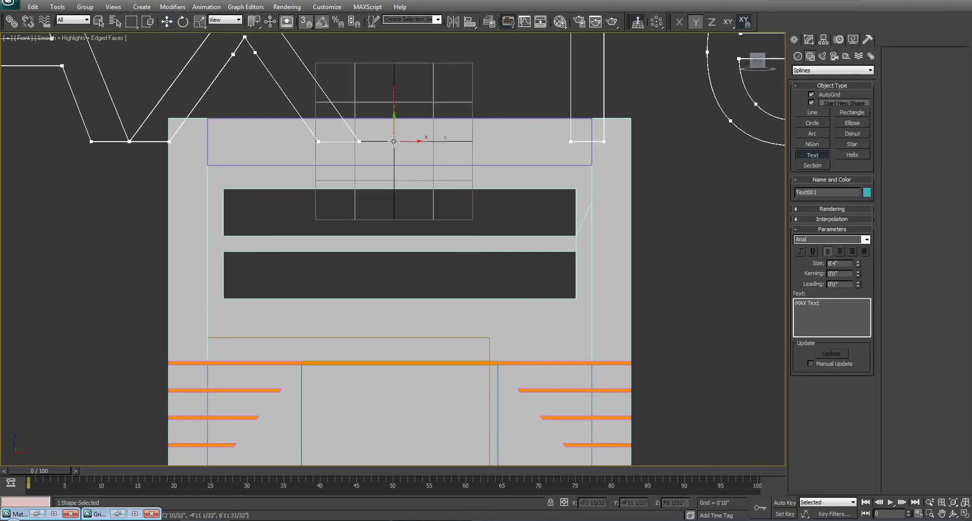
Replace the default text with COMPANY LOGO.
scroll(399, 196, down, 5)
middle_drag(400, 197, 402, 216)
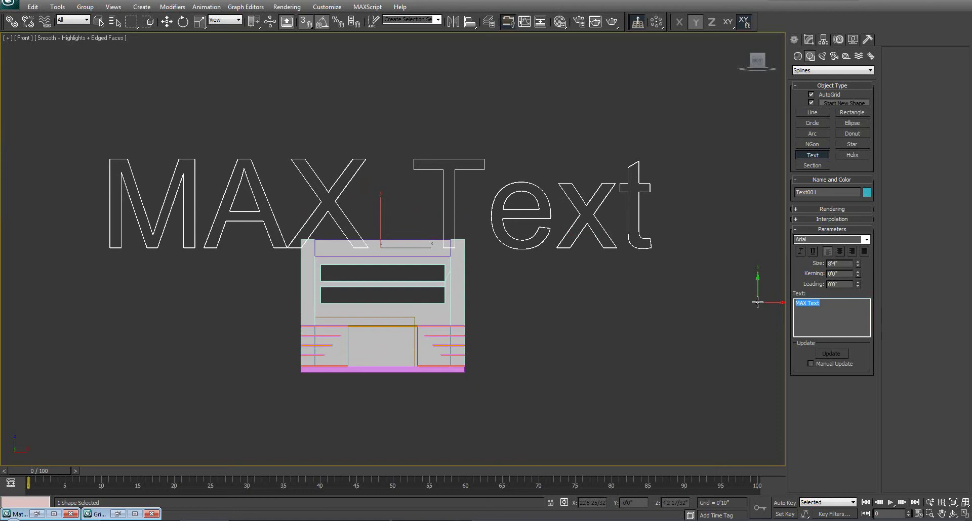
text(COmp)
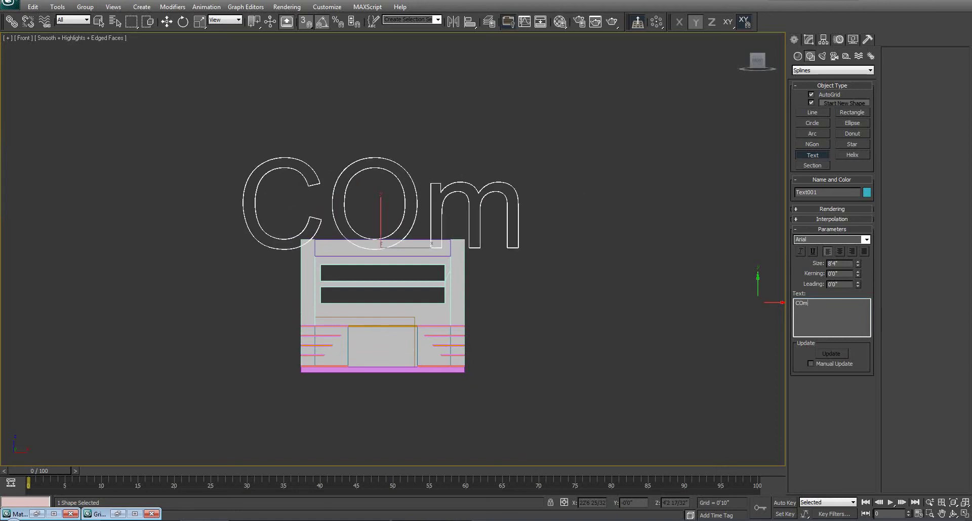
key(BackSpace)
key(BackSpace)
key(BackSpace)
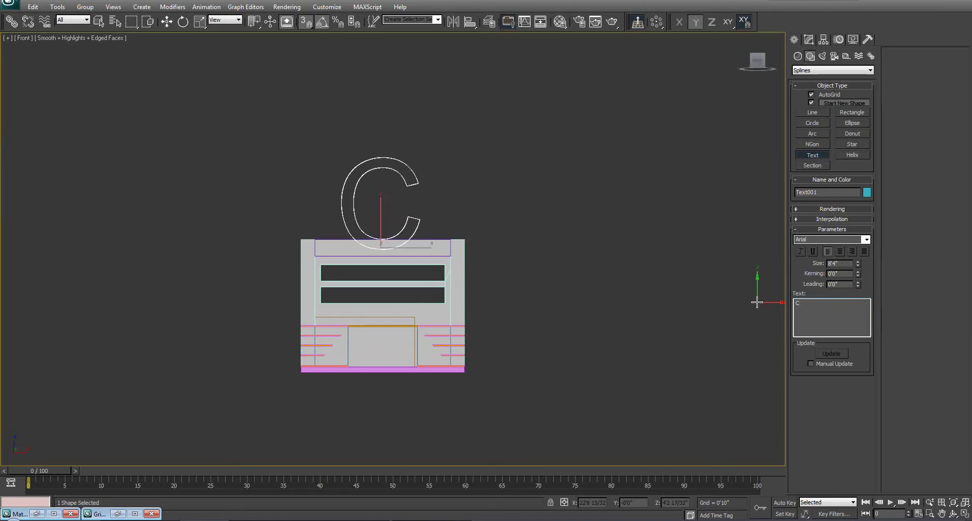
text(OMPA)
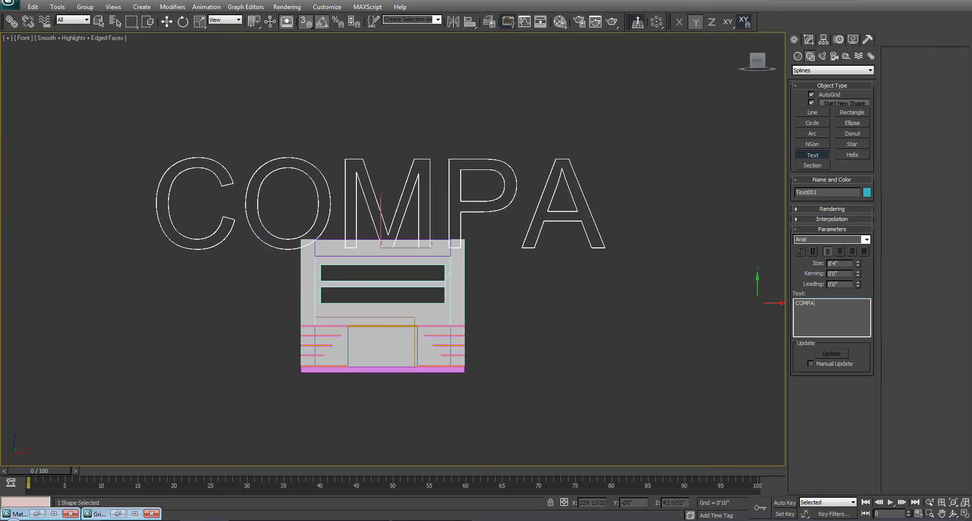
text(NY LOGO)
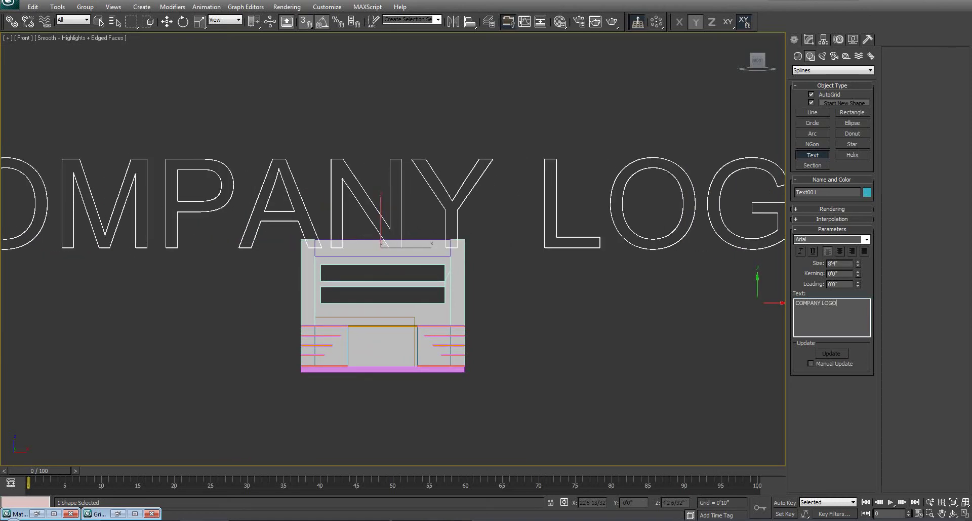
Set the COMPANY LOGO text size to 4" and check how it fits the front beam.
double_click(850, 263)
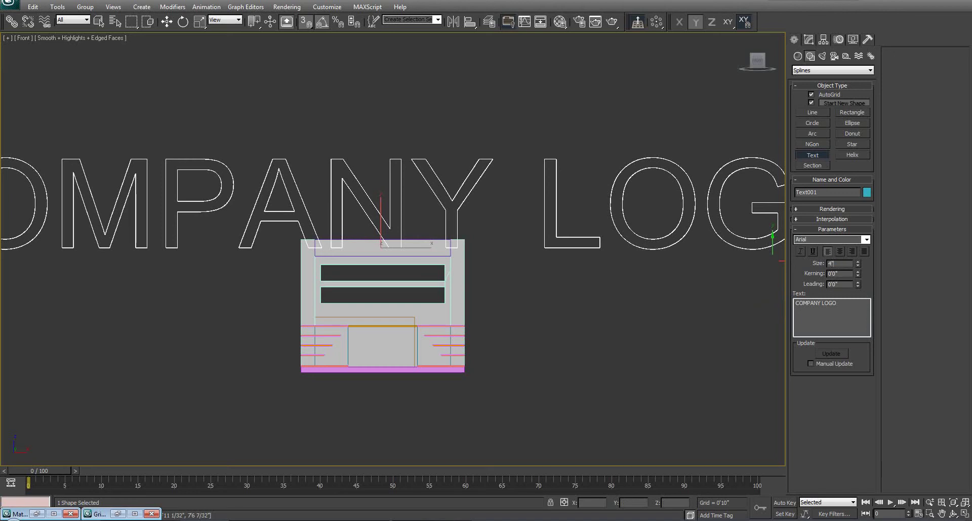
text(4)
key(Return)
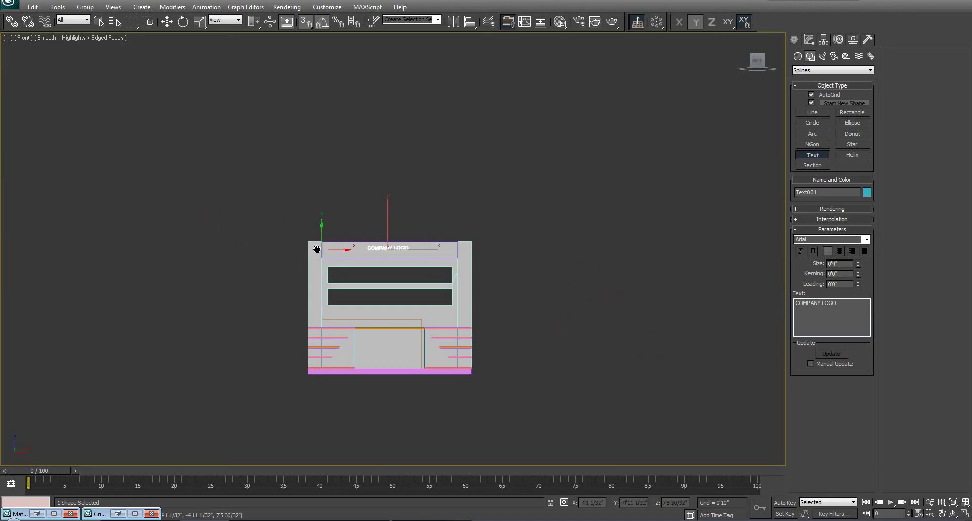
scroll(358, 242, up, 4)
scroll(358, 241, up, 5)
scroll(364, 253, down, 4)
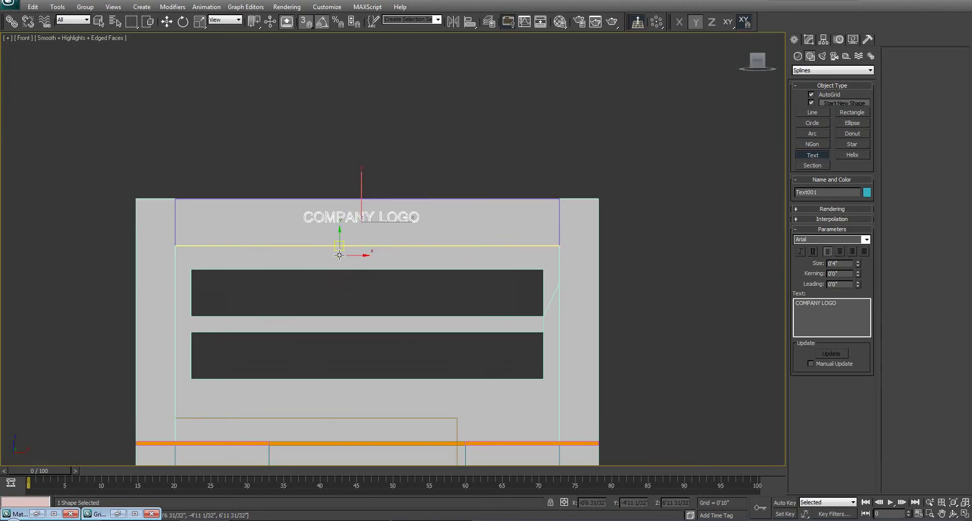
Enlarge the COMPANY LOGO text on the front beam to a size of 6".
drag(853, 264, 823, 263)
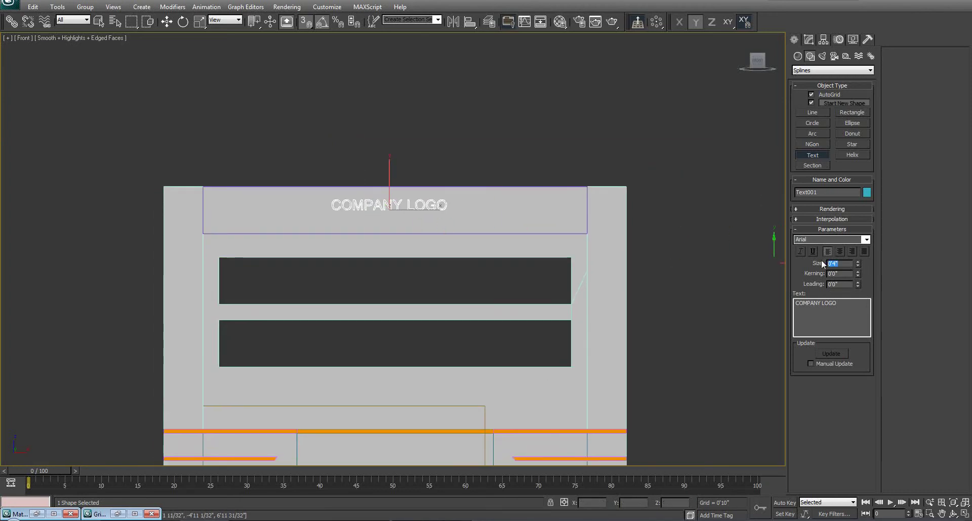
key(Return)
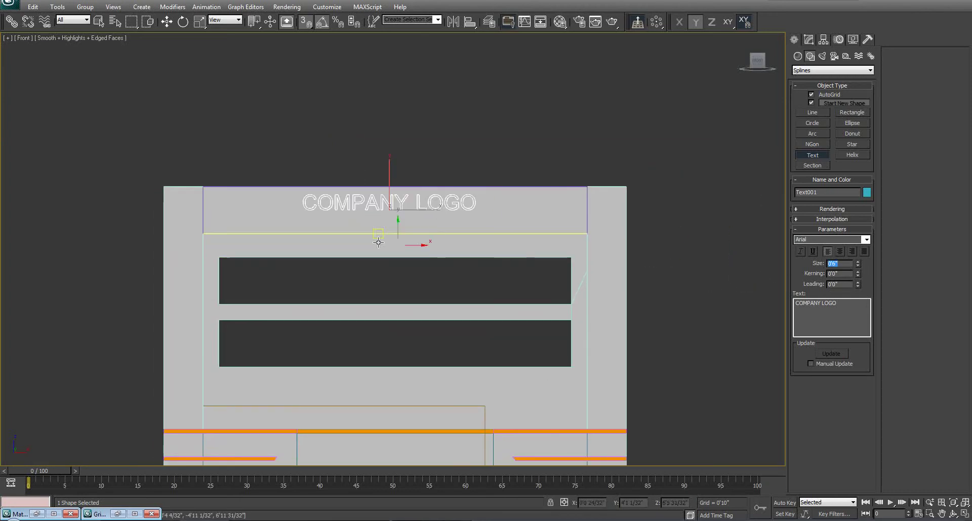
middle_drag(378, 230, 389, 183)
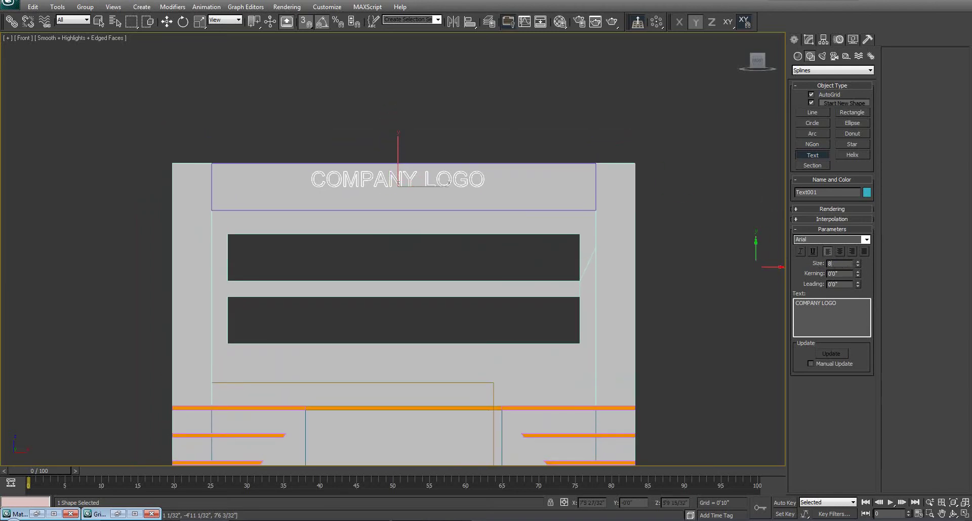
Set the COMPANY LOGO text size to 8".
text(8)
key(Return)
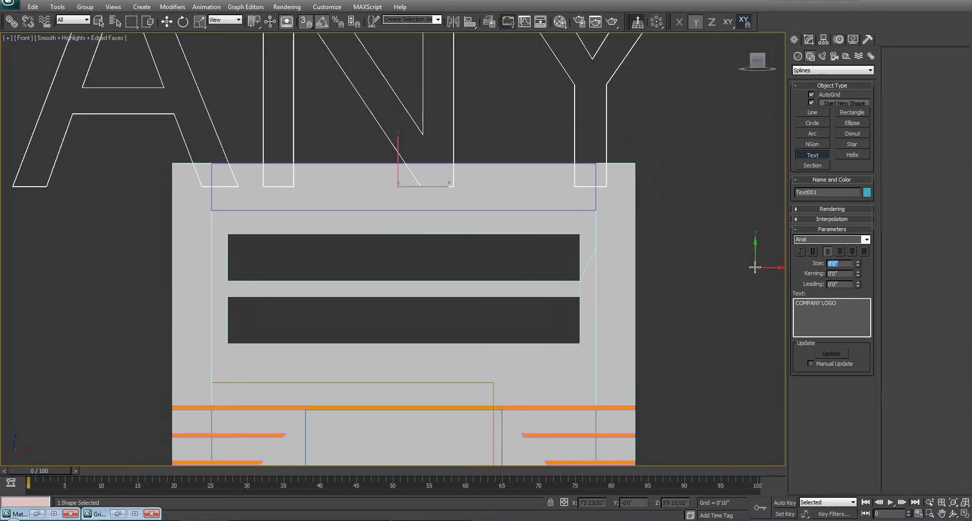
text(8")
key(Return)
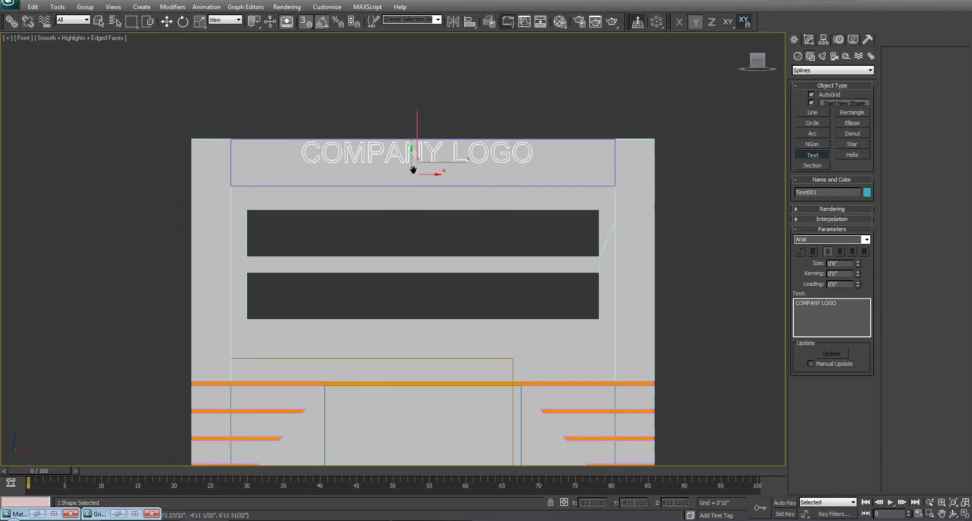
scroll(423, 174, up, 4)
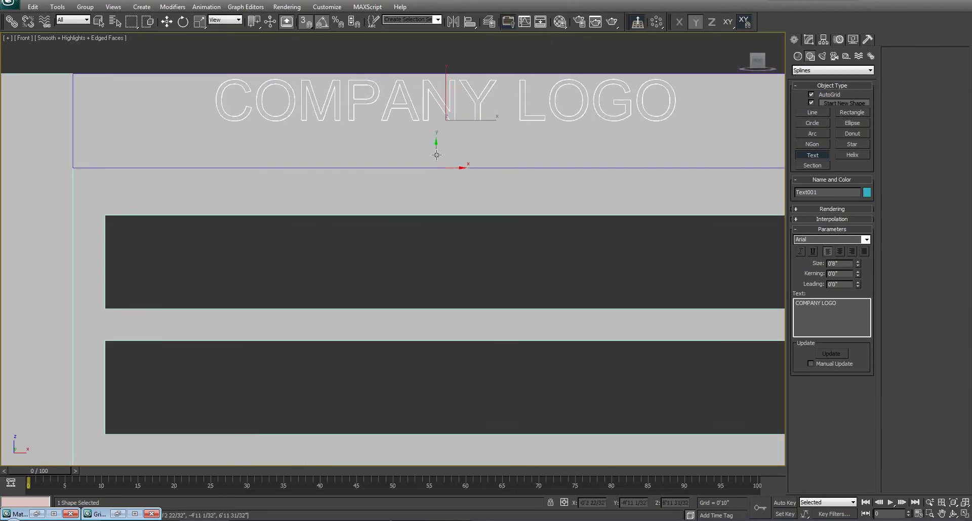
Center the COMPANY LOGO text on the front beam by lowering it to Z 7'3 24/32" and resetting its X position to 0.
right_click(441, 112)
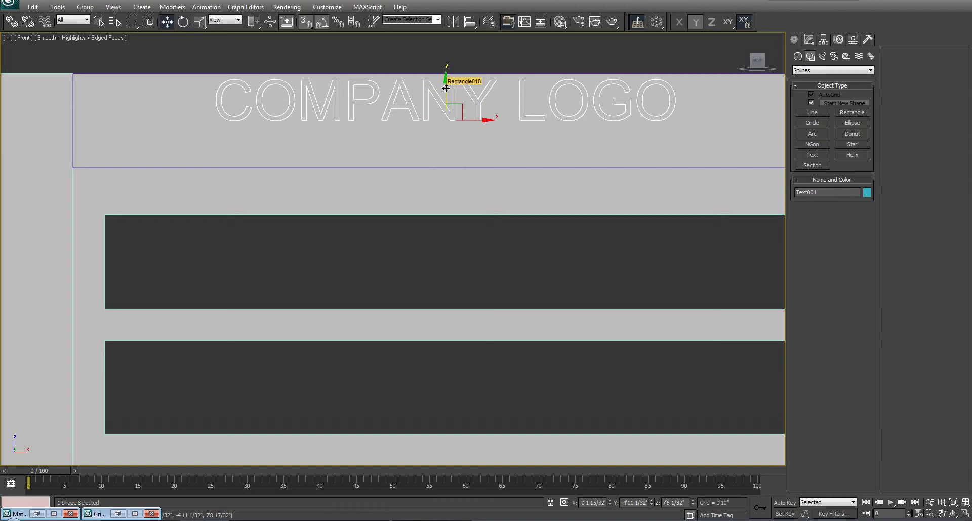
drag(445, 88, 449, 104)
scroll(470, 134, down, 5)
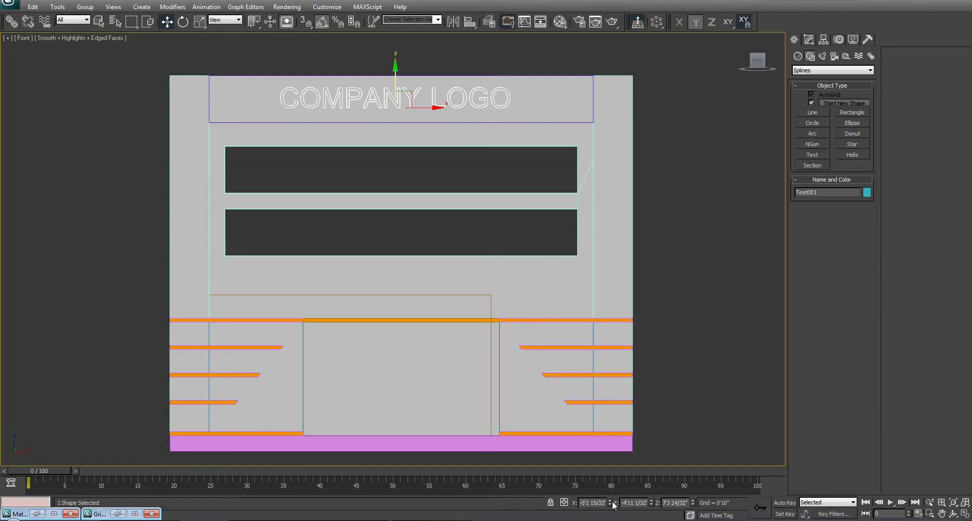
right_click(610, 503)
scroll(439, 152, up, 4)
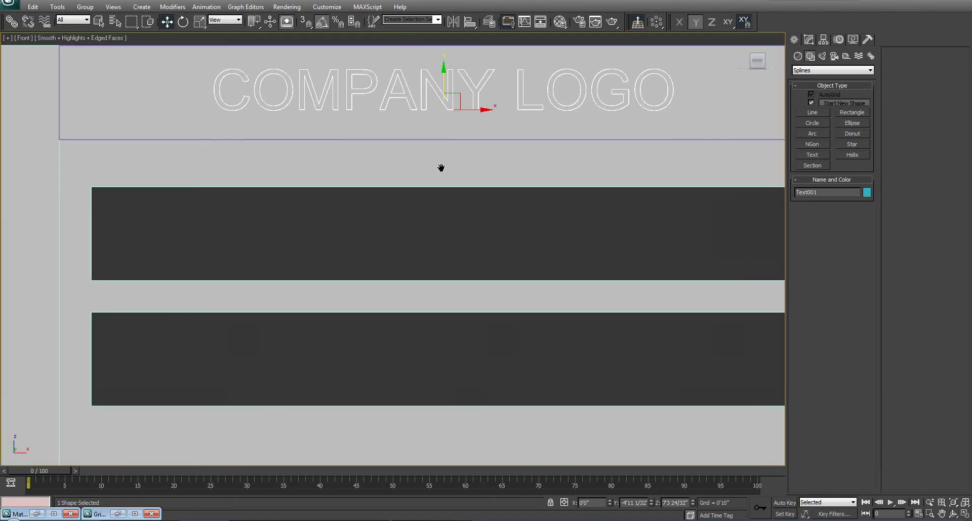
Extrude the COMPANY LOGO text by 0.5" with the Extrude modifier in the Perspective view.
key(p)
key(z)
alt+middle_drag(445, 134, 616, 184)
click(808, 40)
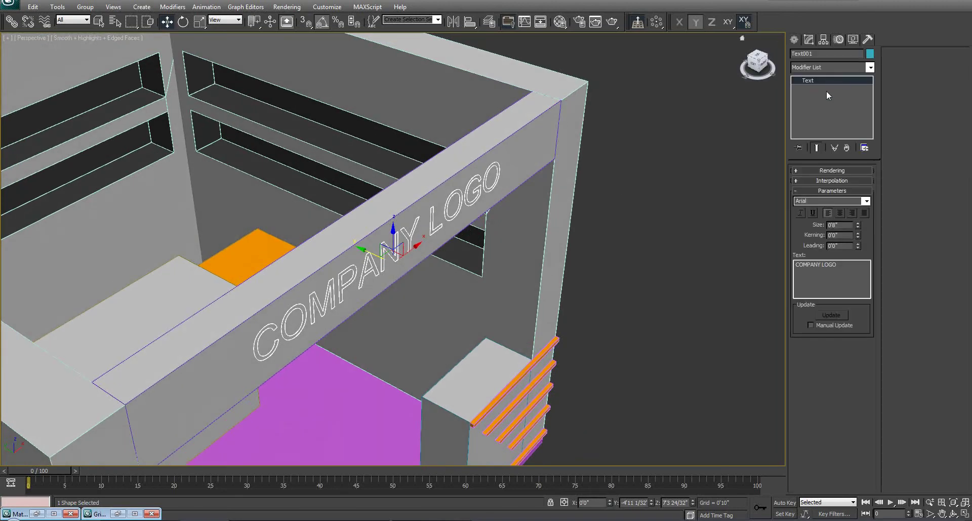
click(830, 68)
key(e)
click(830, 75)
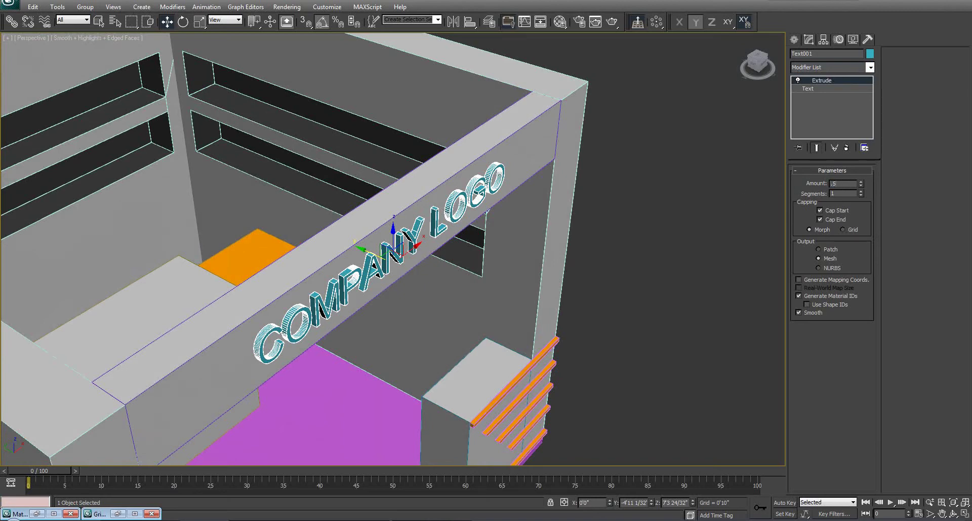
key(Return)
Assign the orange material to the extruded COMPANY LOGO text on the front beam.
alt+middle_drag(402, 261, 424, 289)
key(m)
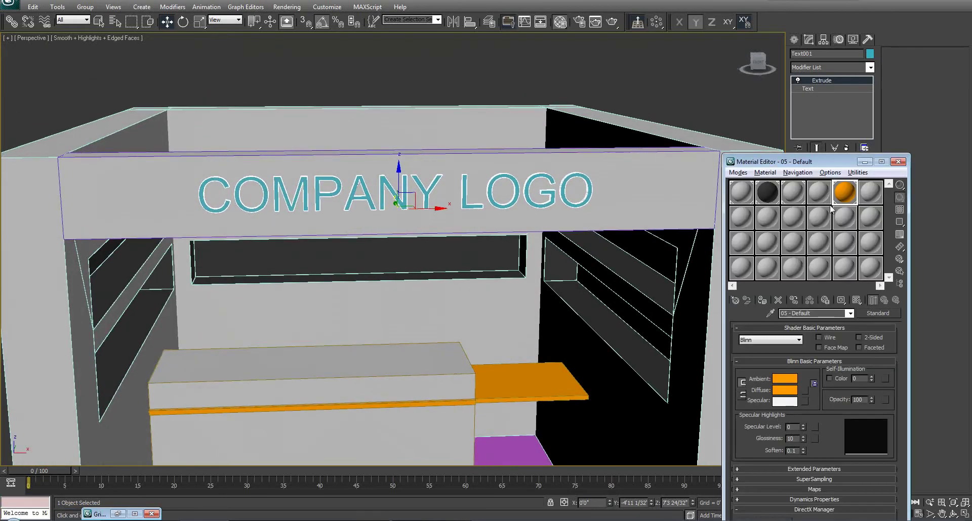
click(762, 301)
click(864, 162)
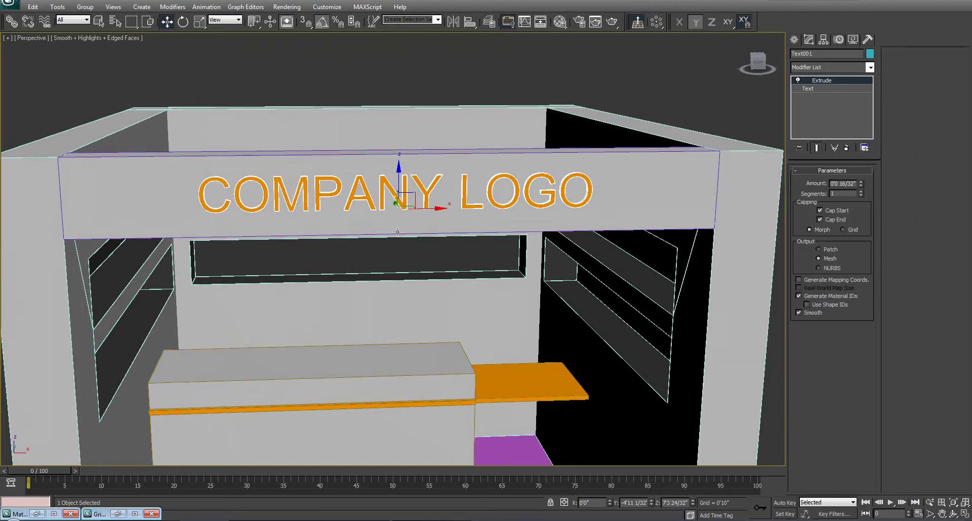
Inspect the orange COMPANY LOGO text and the front beam from several angles.
scroll(370, 216, up, 3)
scroll(381, 243, down, 3)
alt+middle_drag(382, 243, 432, 209)
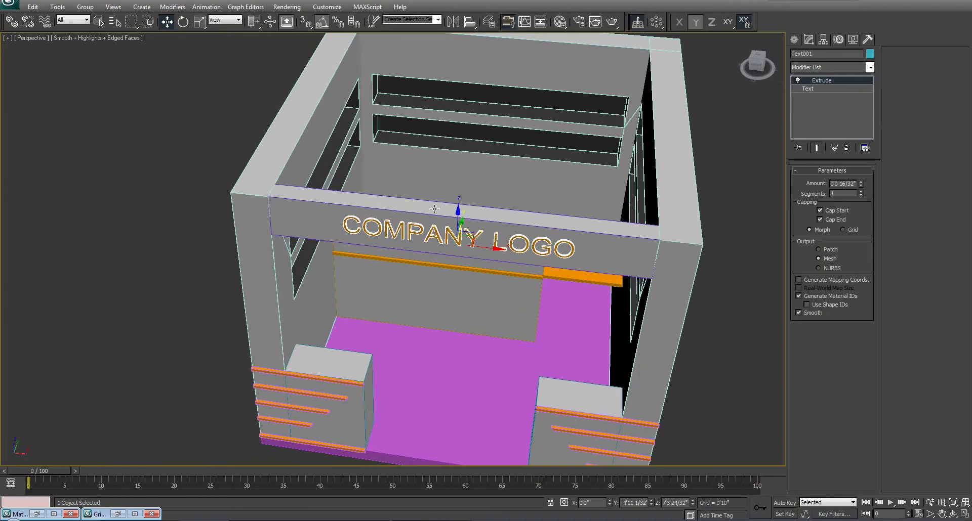
click(359, 178)
alt+middle_drag(359, 178, 372, 142)
middle_drag(464, 240, 425, 204)
click(429, 180)
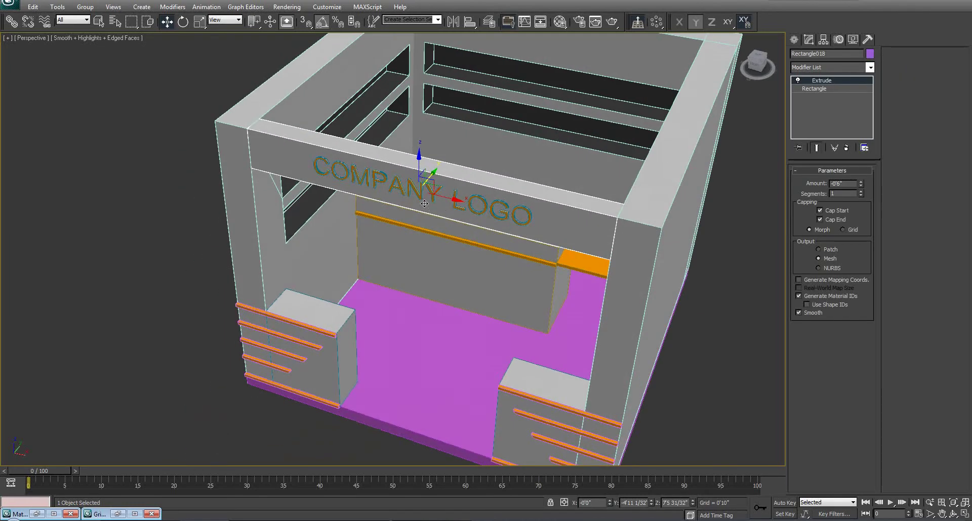
Copy the front beam's COMPANY LOGO text along Y onto the back wall's inner face, at Y 4'1 1/32".
click(418, 195)
alt+middle_drag(572, 53, 390, 90)
alt+middle_drag(268, 135, 165, 148)
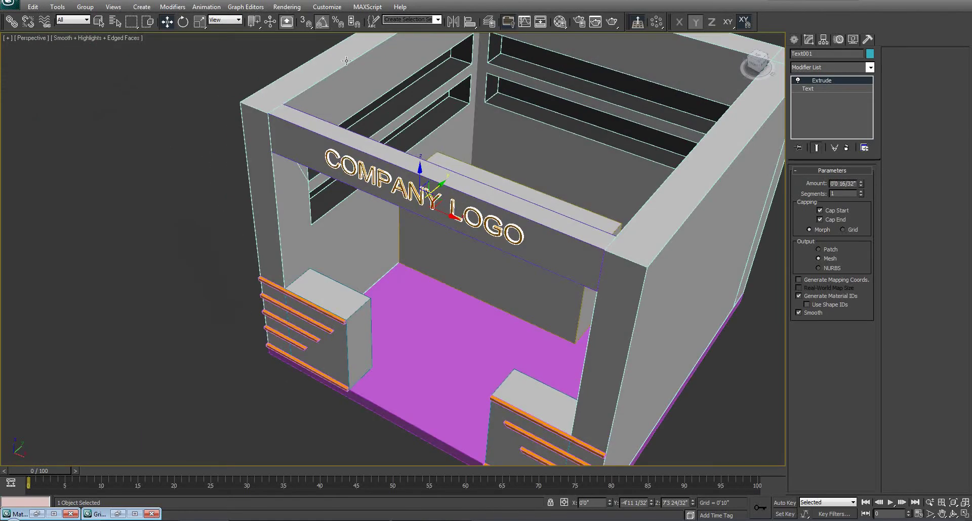
alt+middle_drag(375, 152, 416, 144)
alt+middle_drag(421, 248, 347, 270)
key(shift+z)
key(shift+z)
key(shift+z)
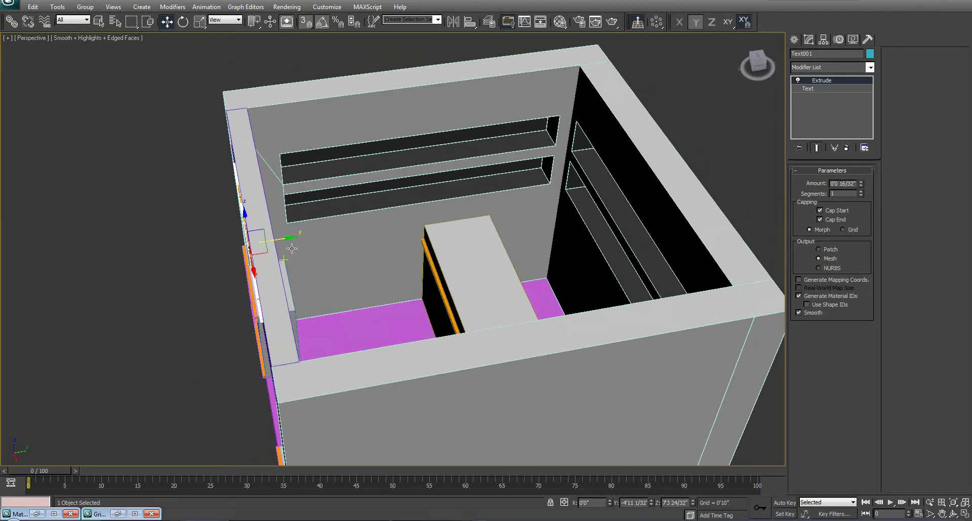
mouse_move(287, 237)
shift+mouse_down()
mouse_move(651, 191)
mouse_move(614, 166)
mouse_move(597, 95)
mouse_move(581, 71)
shift+mouse_up()
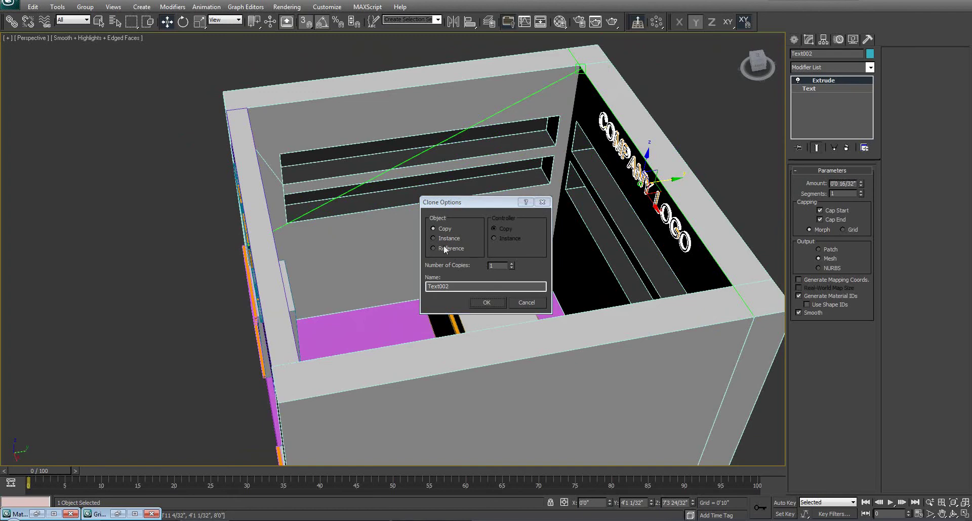
click(485, 305)
Clone the back wall's COMPANY LOGO text while rotating it 90 degrees about the vertical axis.
mouse_move(468, 194)
alt+middle_down()
mouse_move(477, 224)
mouse_move(511, 218)
alt+middle_up()
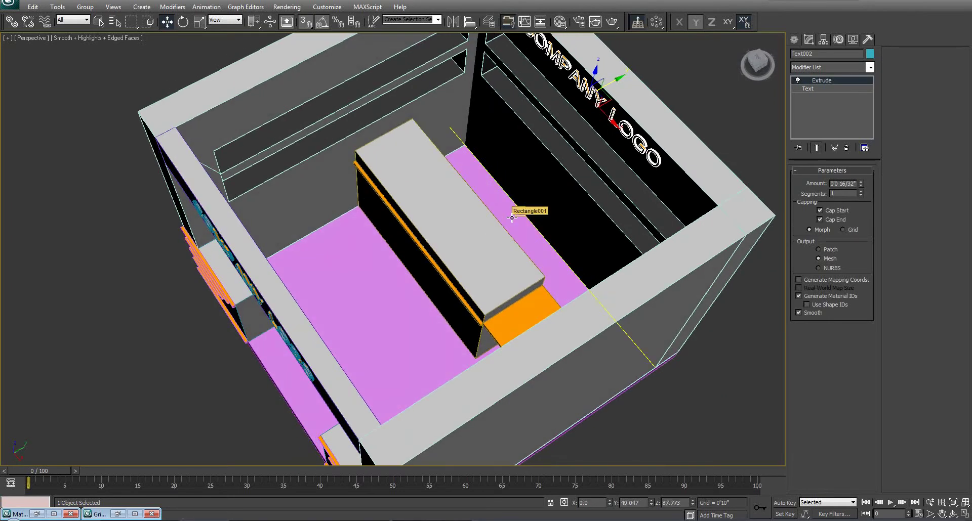
key(e)
mouse_move(587, 127)
shift+mouse_down()
mouse_move(615, 123)
mouse_move(572, 163)
shift+mouse_up()
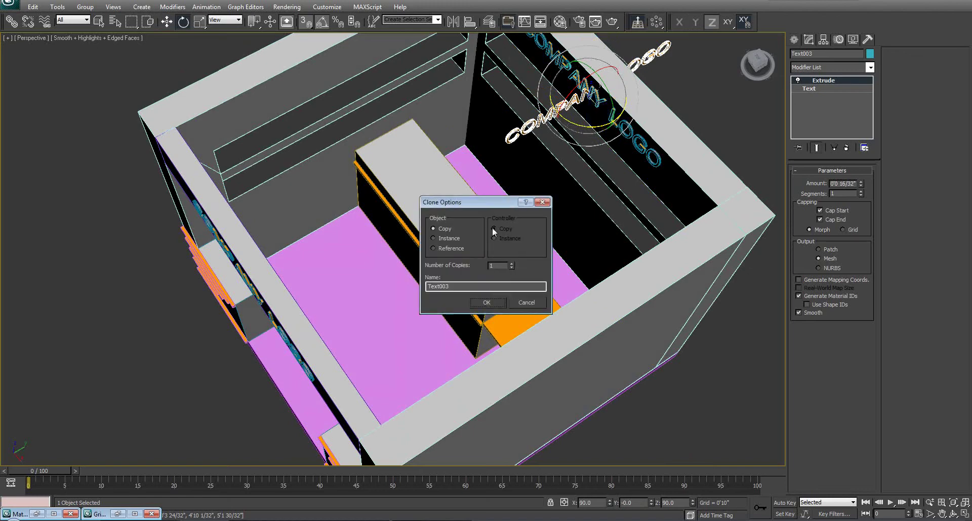
click(481, 300)
Move the rotated COMPANY LOGO text onto the left wall at X -4'1 1/32" and center it along that wall.
middle_drag(585, 126, 582, 198)
key(w)
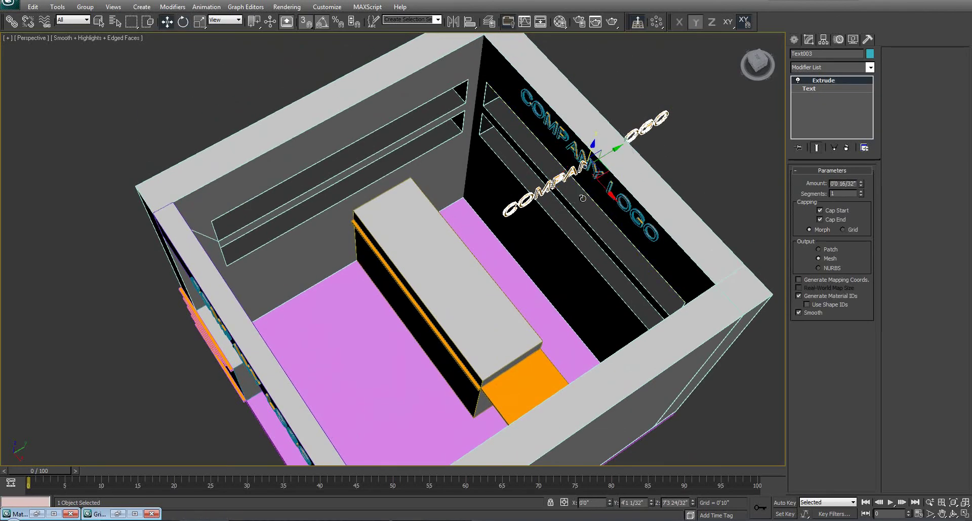
drag(607, 191, 484, 37)
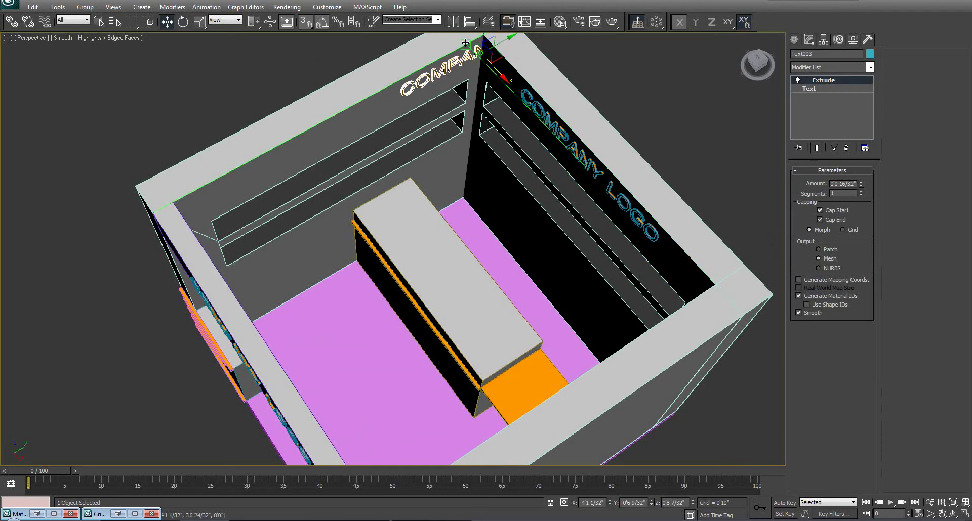
alt+middle_drag(484, 37, 621, 140)
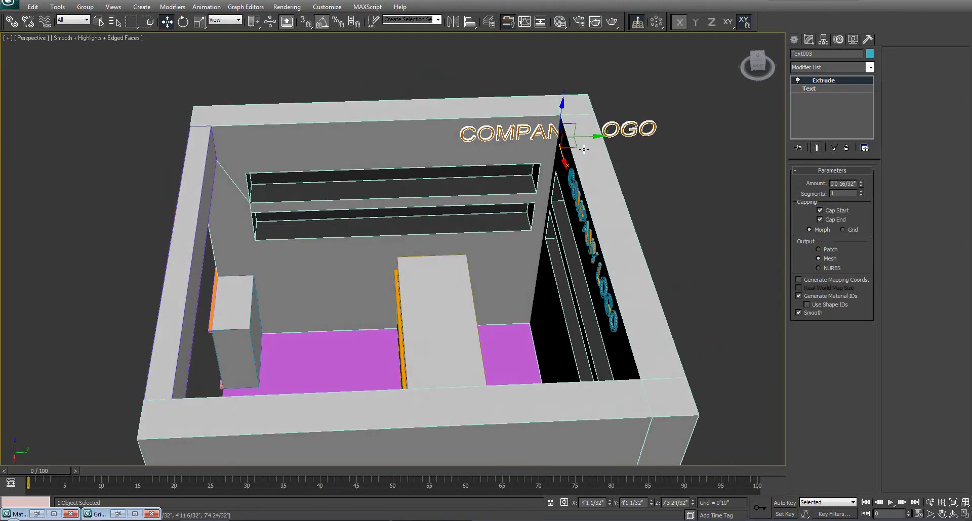
drag(593, 137, 427, 170)
Select only the left-wall and back-wall COMPANY LOGO texts and lower both to Z 7'0 18/32", closer to the wall recesses.
alt+middle_drag(377, 223, 459, 183)
ctrl+click(470, 203)
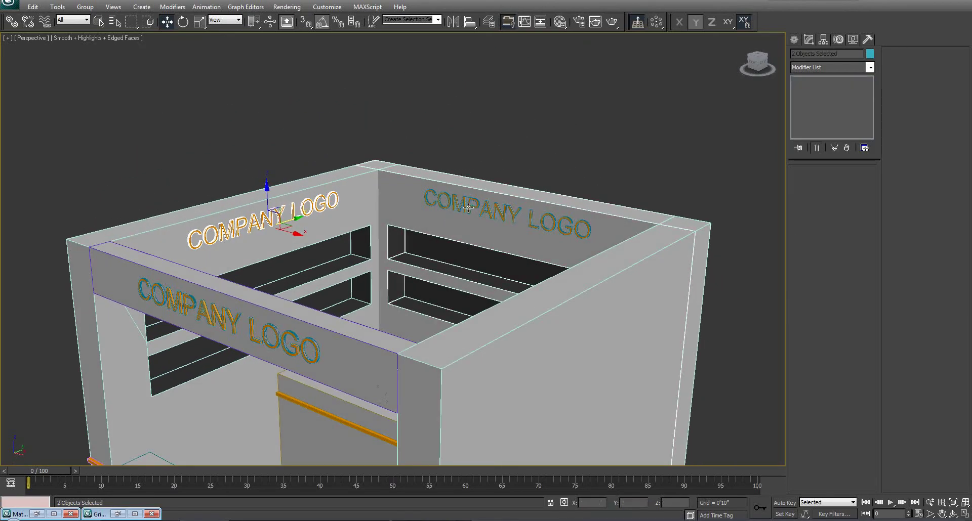
ctrl+click(468, 207)
alt+middle_drag(398, 222, 408, 184)
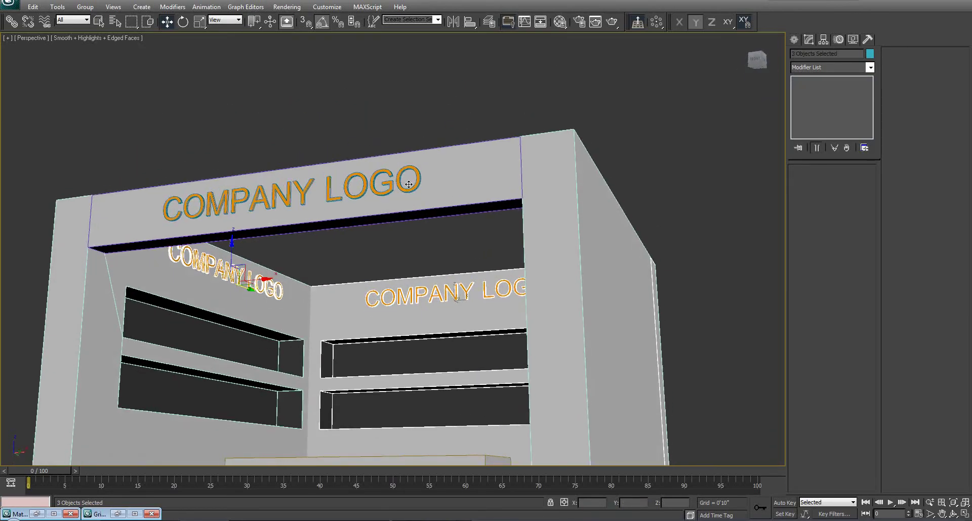
drag(232, 250, 233, 255)
key(ctrl+z)
ctrl+click(338, 311)
alt+middle_drag(269, 311, 453, 272)
alt+middle_drag(340, 282, 341, 260)
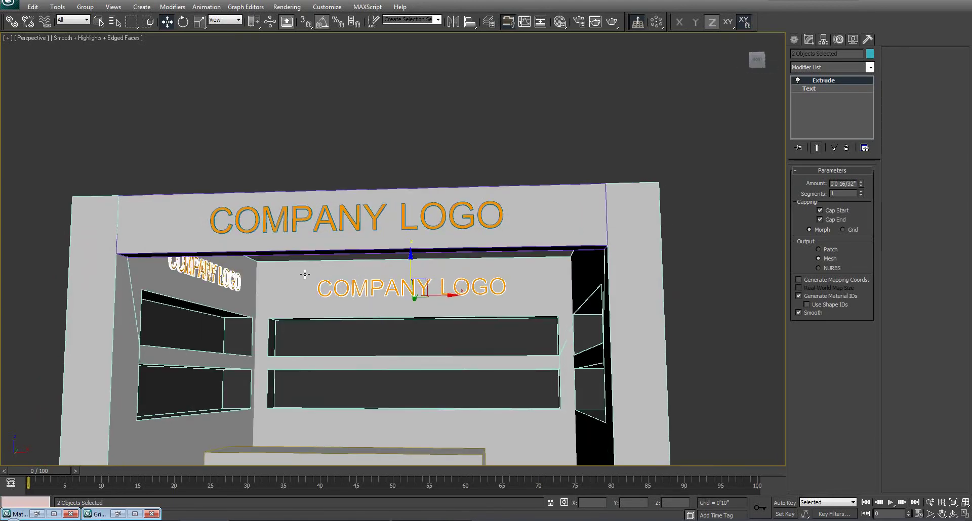
alt+middle_drag(315, 262, 314, 265)
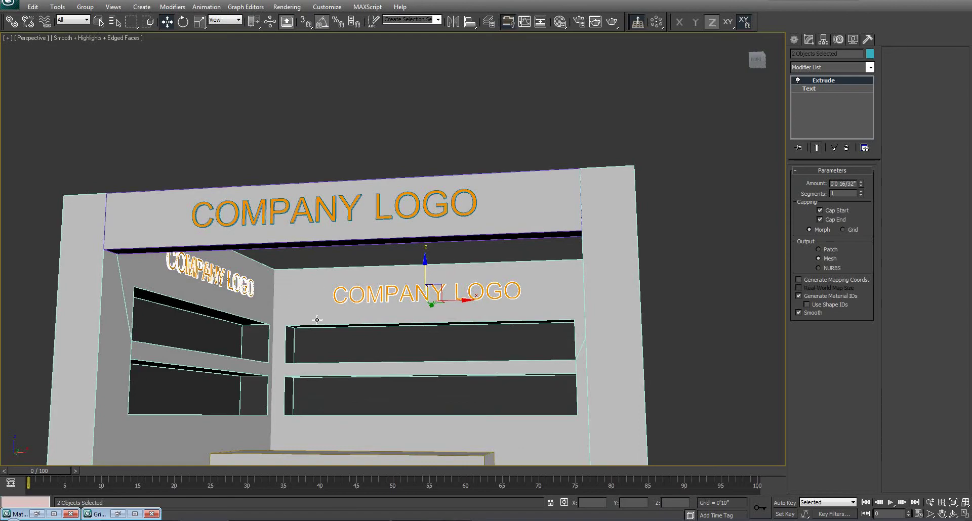
alt+middle_drag(317, 320, 331, 336)
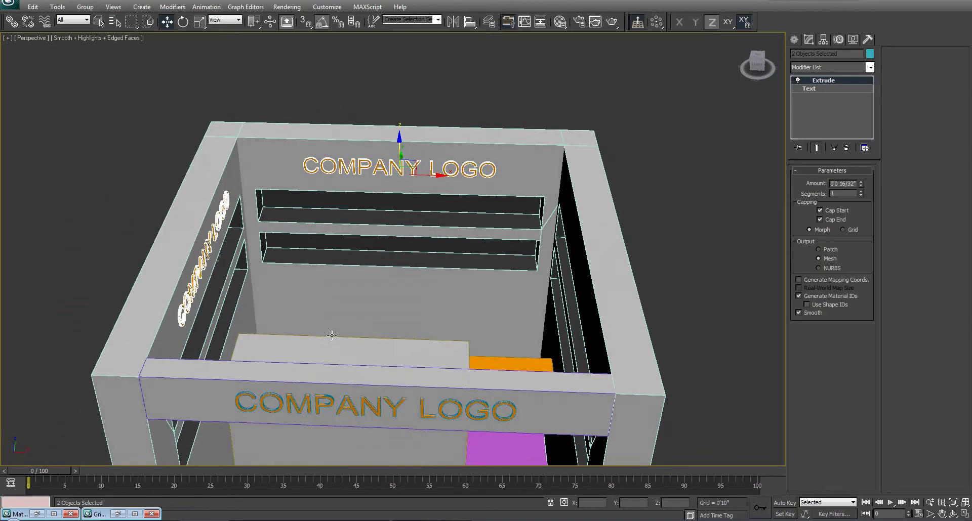
Clone the left wall's COMPANY LOGO text across the room to the right wall, at X 3'3 4/32".
click(206, 267)
alt+middle_drag(207, 267, 226, 310)
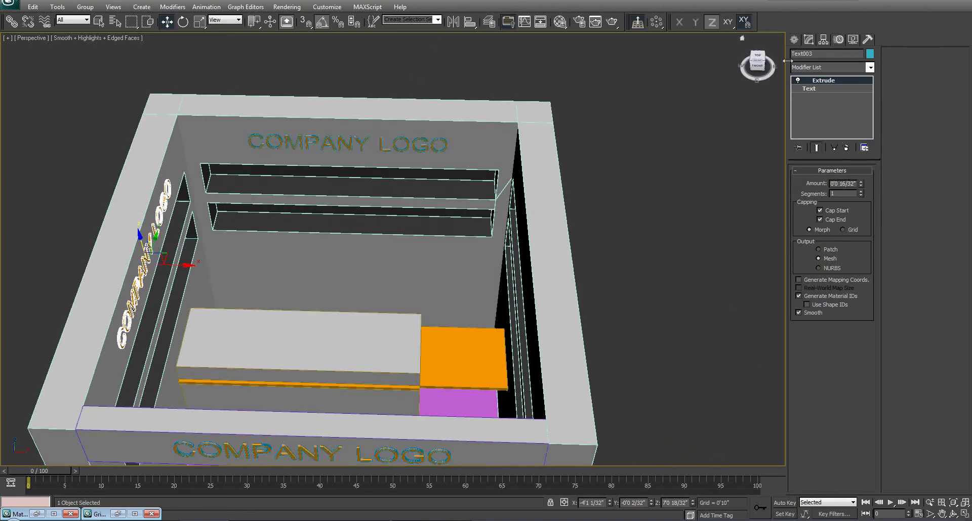
alt+middle_drag(422, 259, 254, 258)
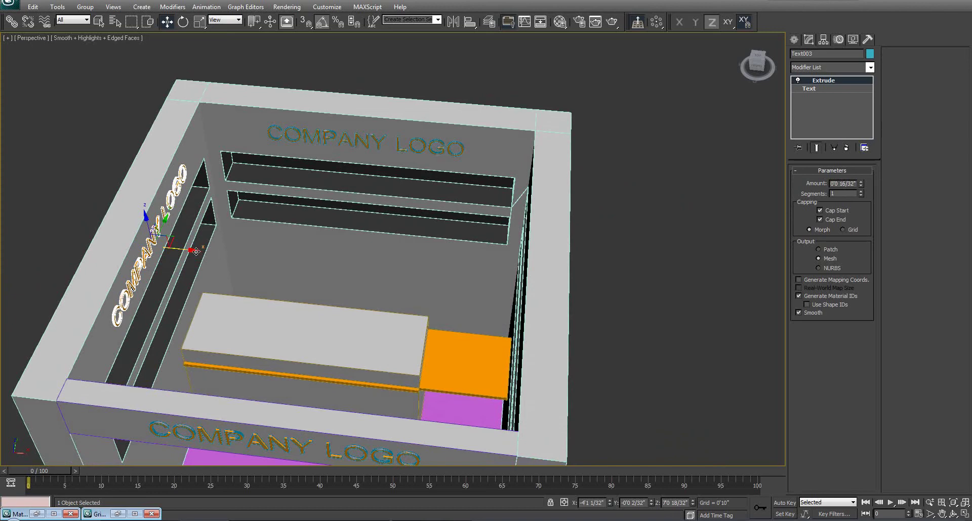
mouse_move(196, 252)
shift+mouse_down()
mouse_move(481, 197)
mouse_move(535, 178)
mouse_move(537, 143)
shift+mouse_up()
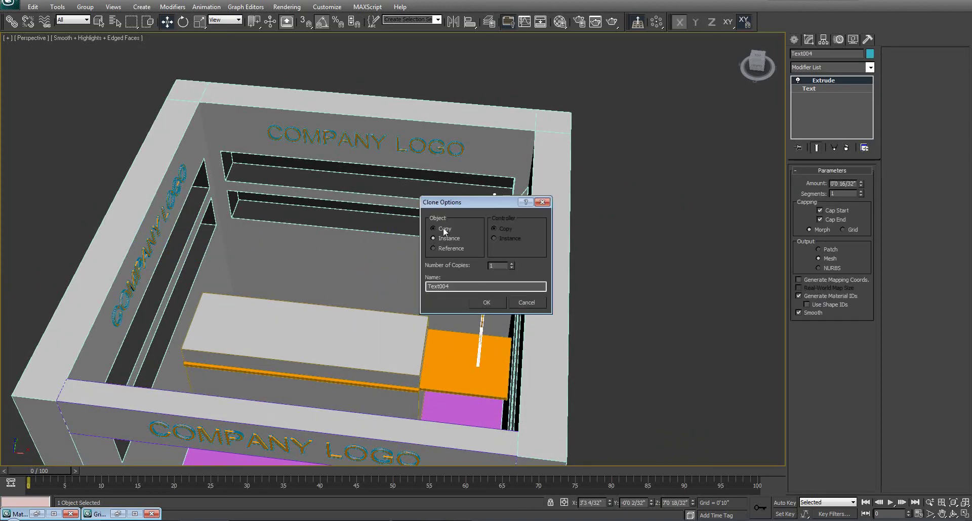
click(487, 303)
Mirror the right wall's COMPANY LOGO text about the XY axis with No Clone so it reads correctly.
alt+middle_drag(489, 310, 513, 296)
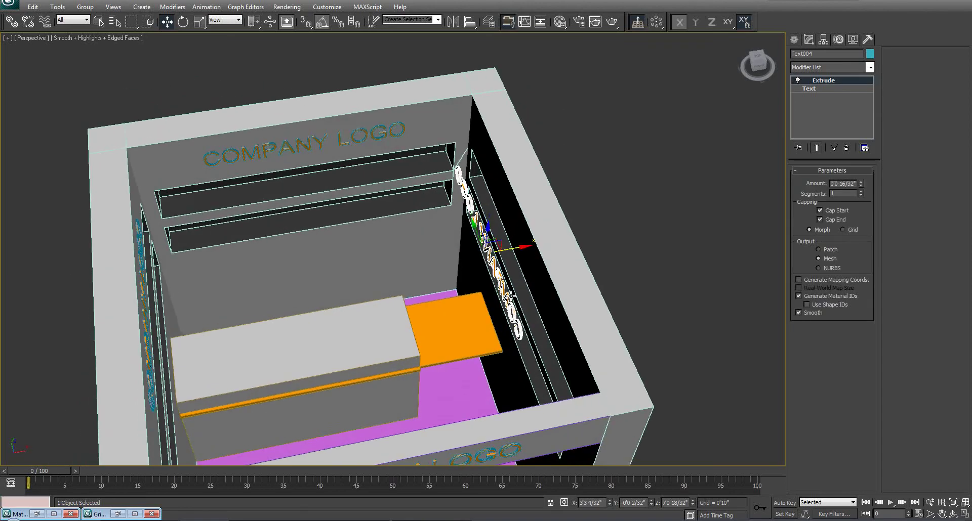
alt+middle_drag(480, 51, 495, 186)
scroll(526, 169, up, 3)
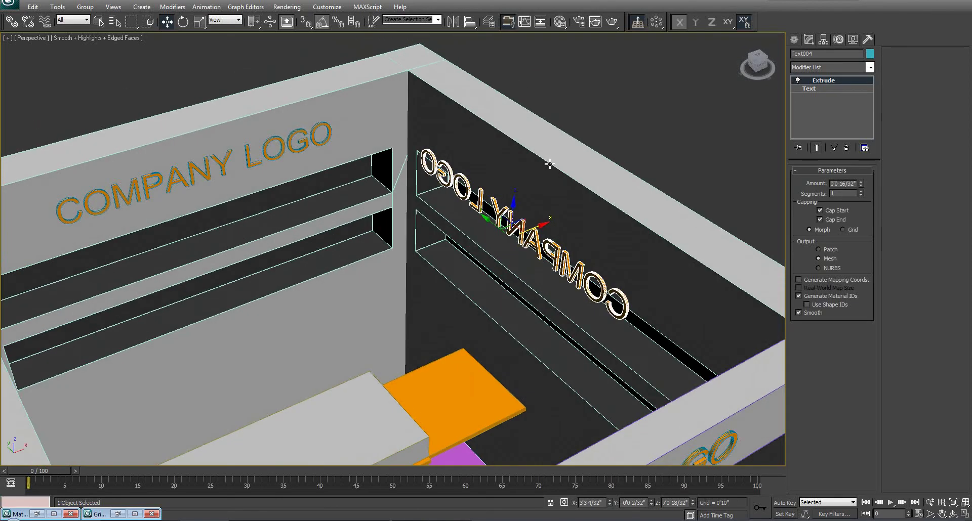
middle_drag(549, 165, 508, 235)
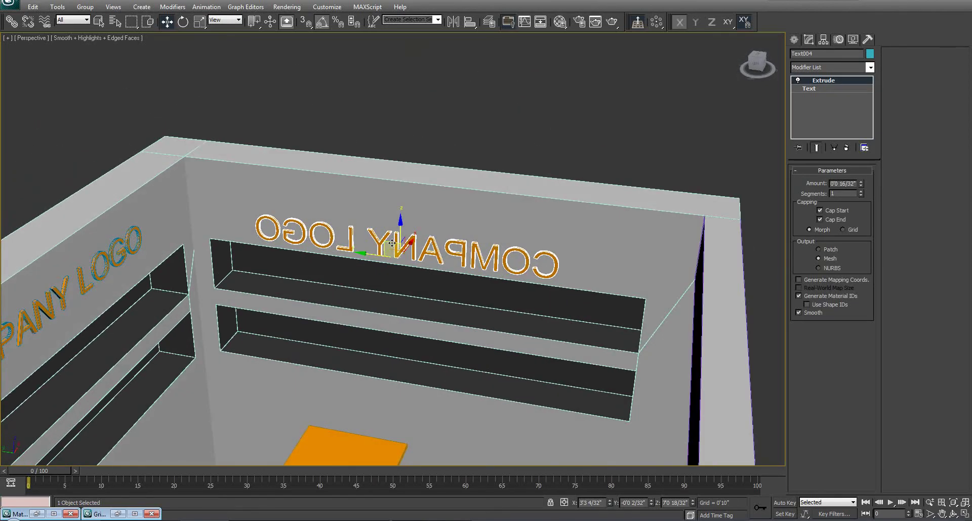
alt+middle_drag(423, 245, 409, 254)
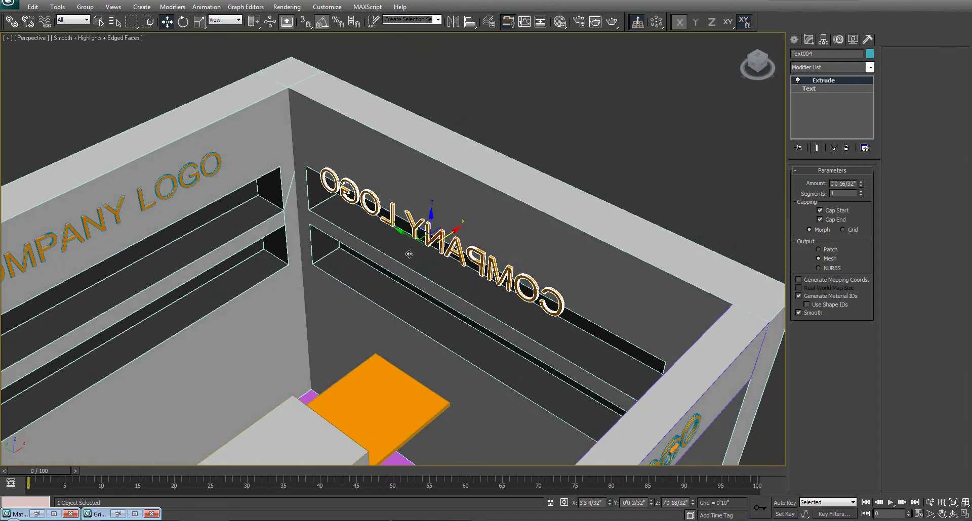
click(454, 22)
drag(482, 176, 626, 188)
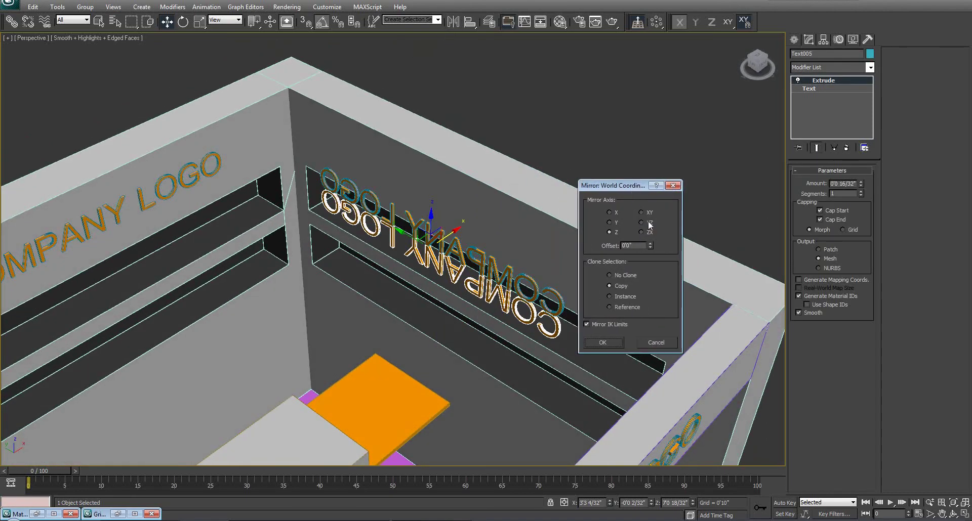
click(641, 212)
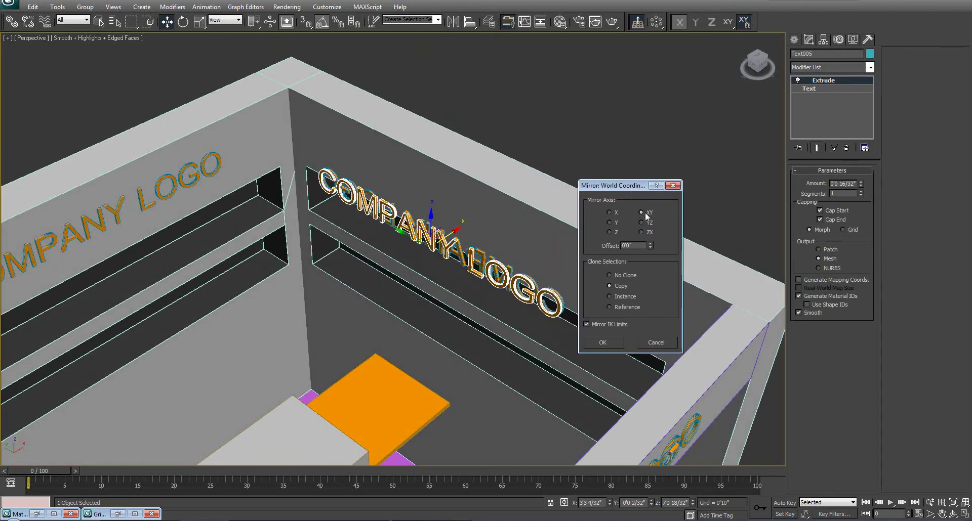
click(610, 275)
click(604, 343)
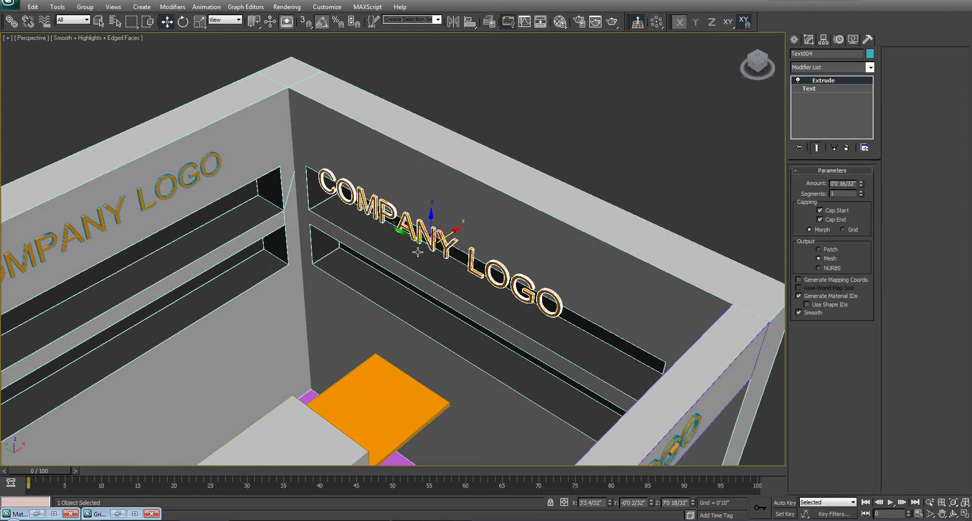
Move the right wall's COMPANY LOGO text flush against the wall's inner face at X 4'1 1/32".
alt+middle_drag(466, 275, 494, 257)
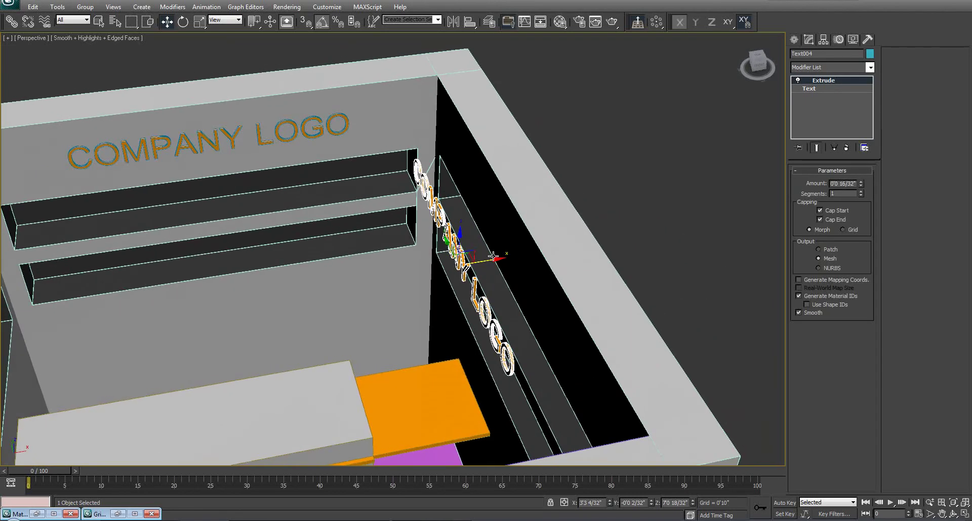
drag(494, 259, 450, 187)
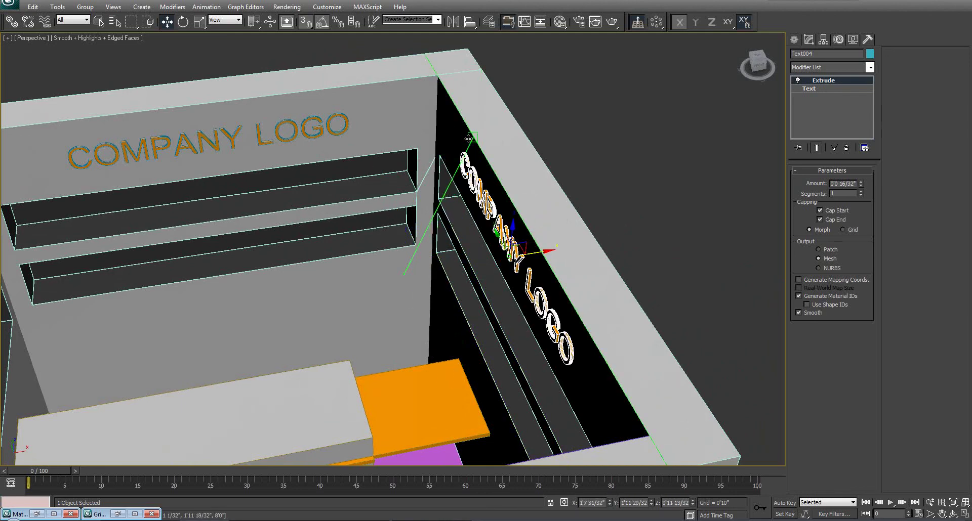
Examine the whole booth from the front, checking the COMPANY LOGO texts on the beam and inner walls, the recesses and the counters.
alt+middle_drag(424, 243, 404, 195)
middle_drag(471, 271, 456, 222)
scroll(449, 163, down, 5)
middle_drag(456, 221, 448, 244)
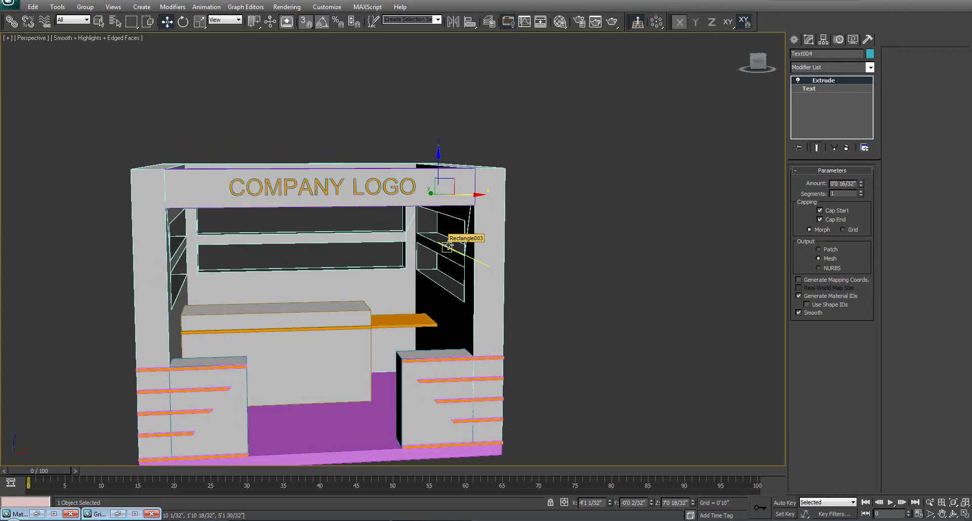
alt+middle_drag(388, 318, 425, 291)
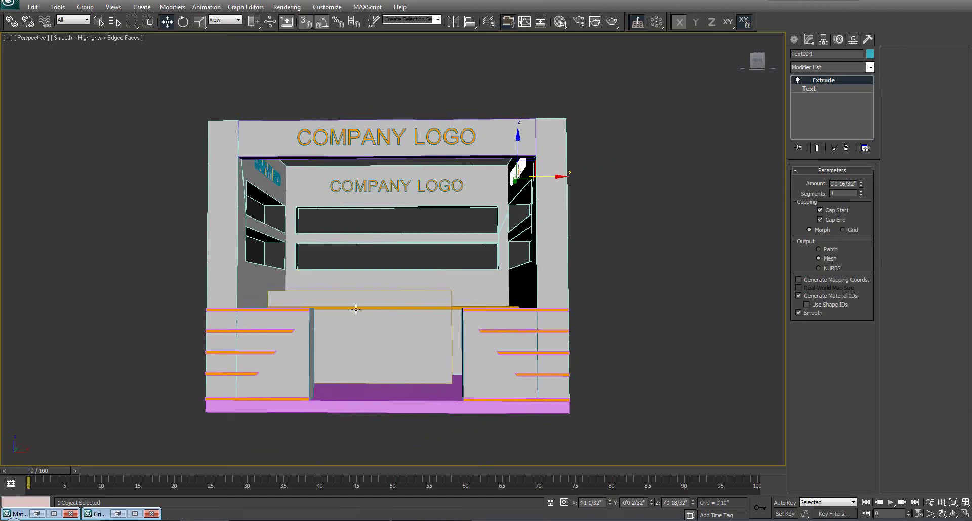
alt+middle_drag(429, 289, 406, 268)
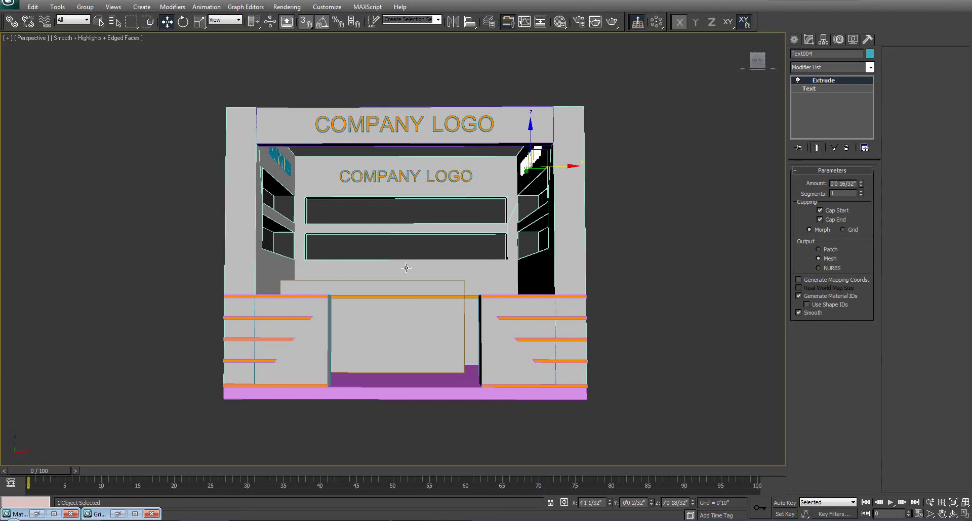
alt+middle_drag(306, 282, 311, 341)
alt+middle_drag(399, 275, 391, 234)
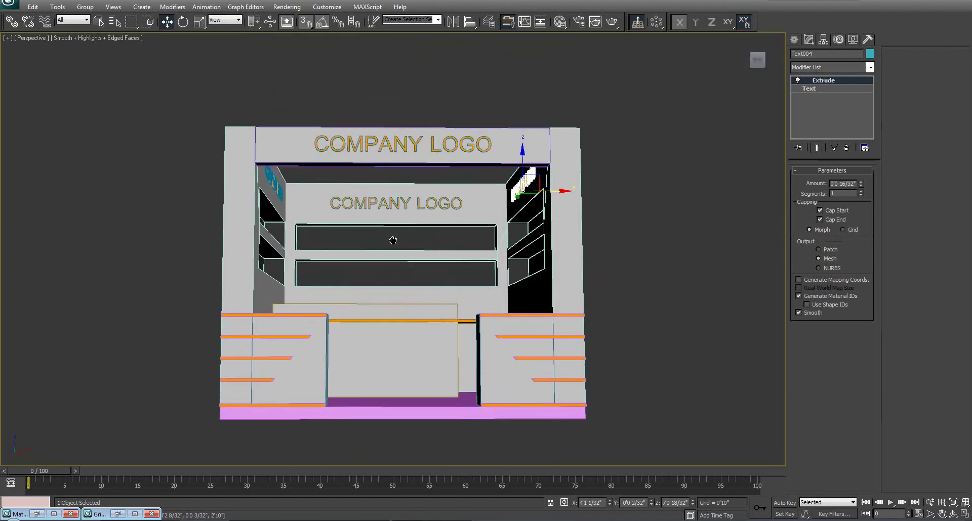